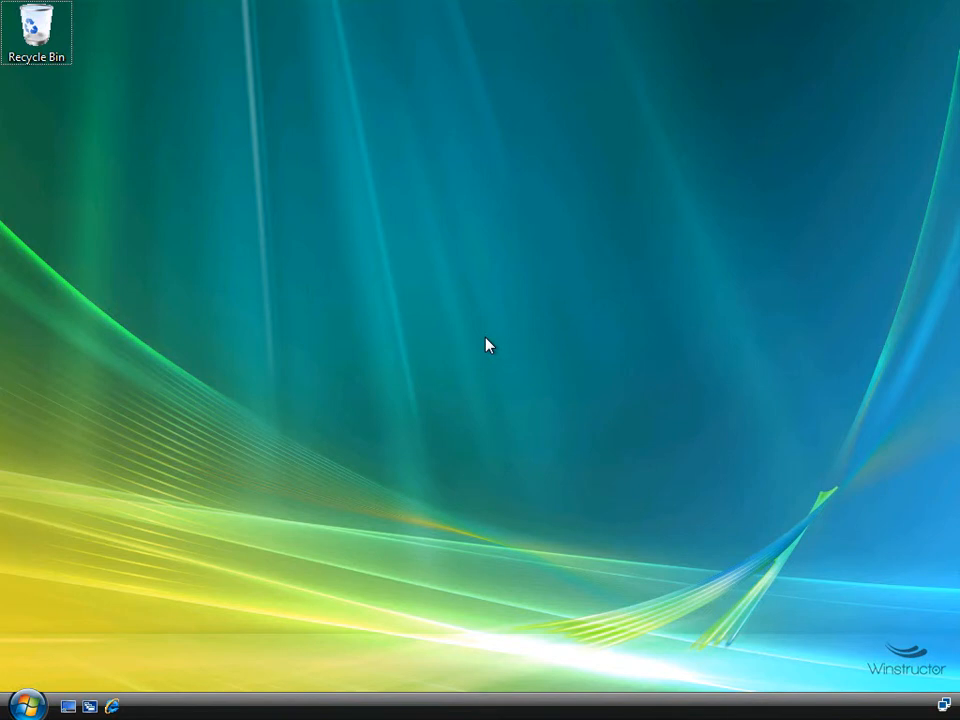
Open a Command Prompt and run ipconfig to check the client's IP address, subnet mask and default gateway.
left_click(27, 706)
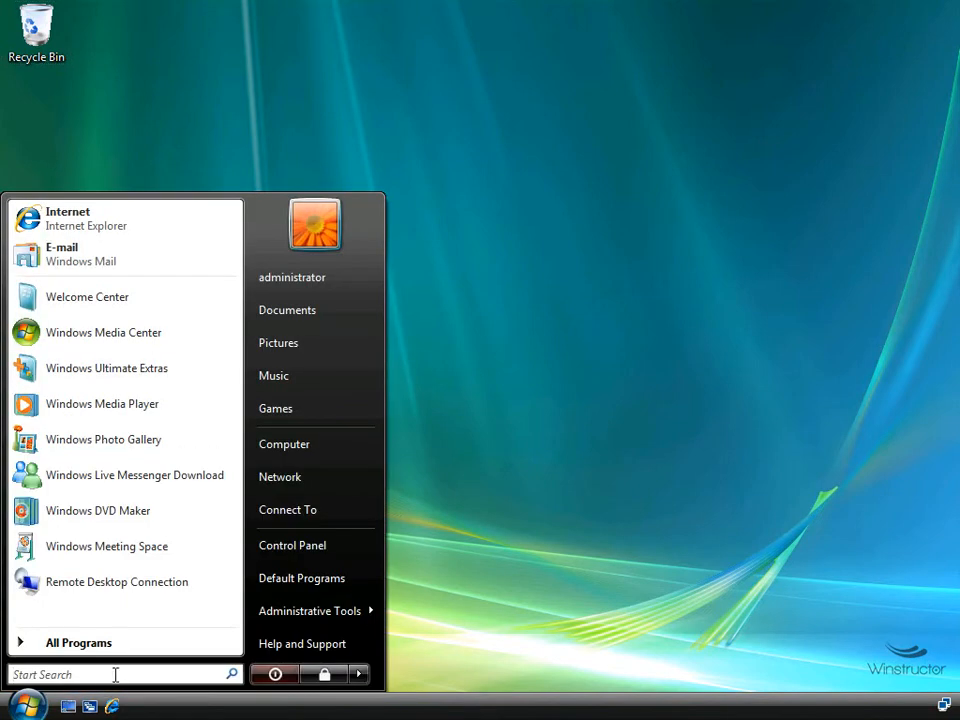
type("cmd")
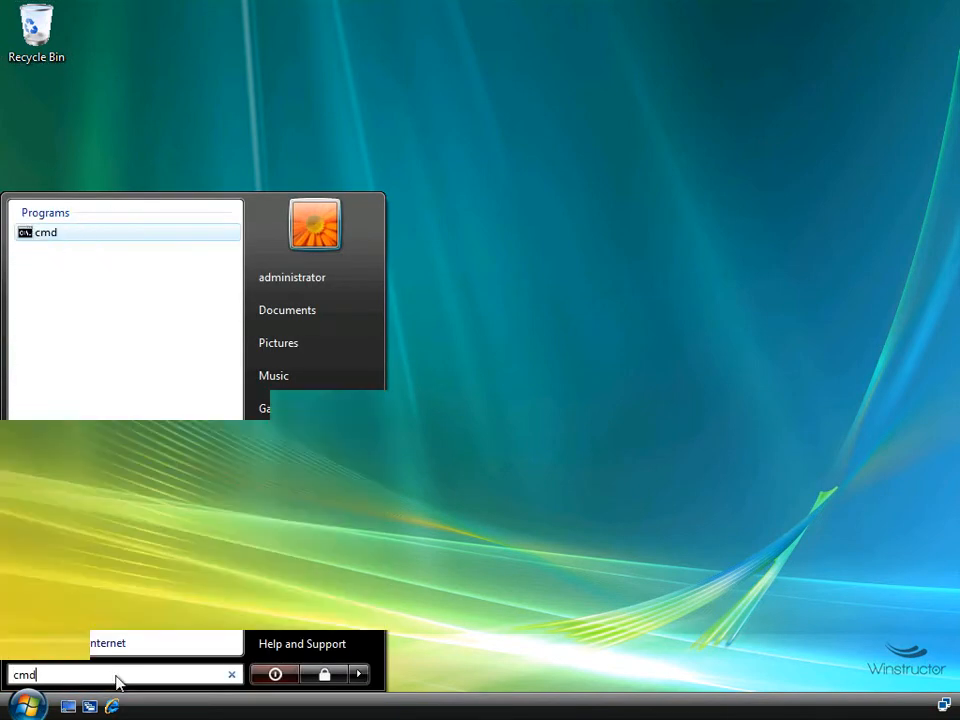
key("Return")
type("ipconfig")
key("Return")
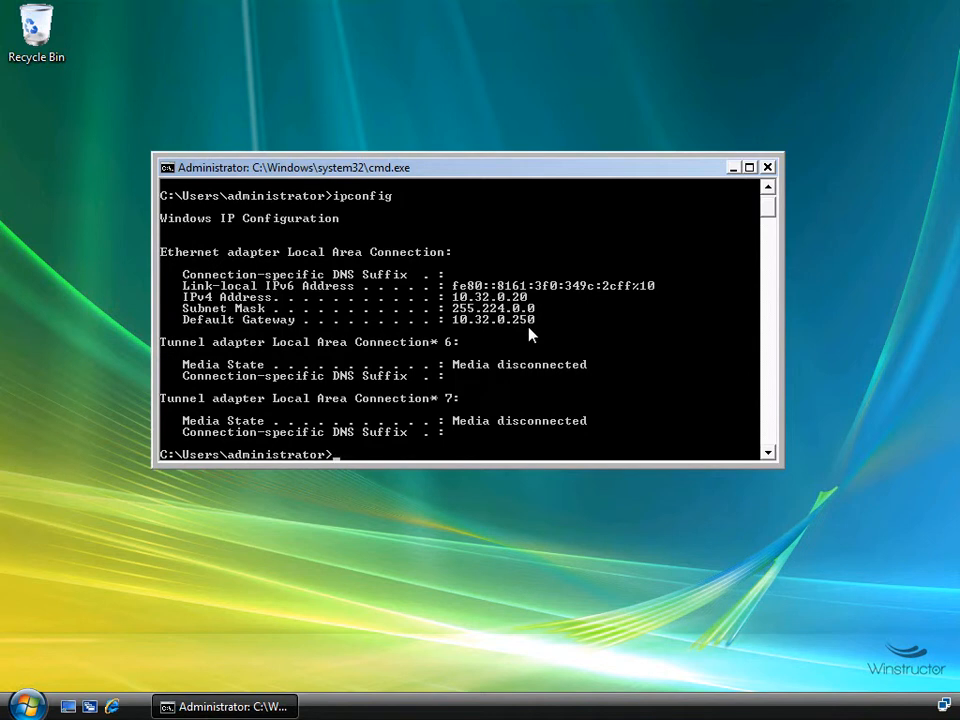
Switch to Internet Explorer and open the LAN settings in the Internet Options connection settings.
left_click(111, 706)
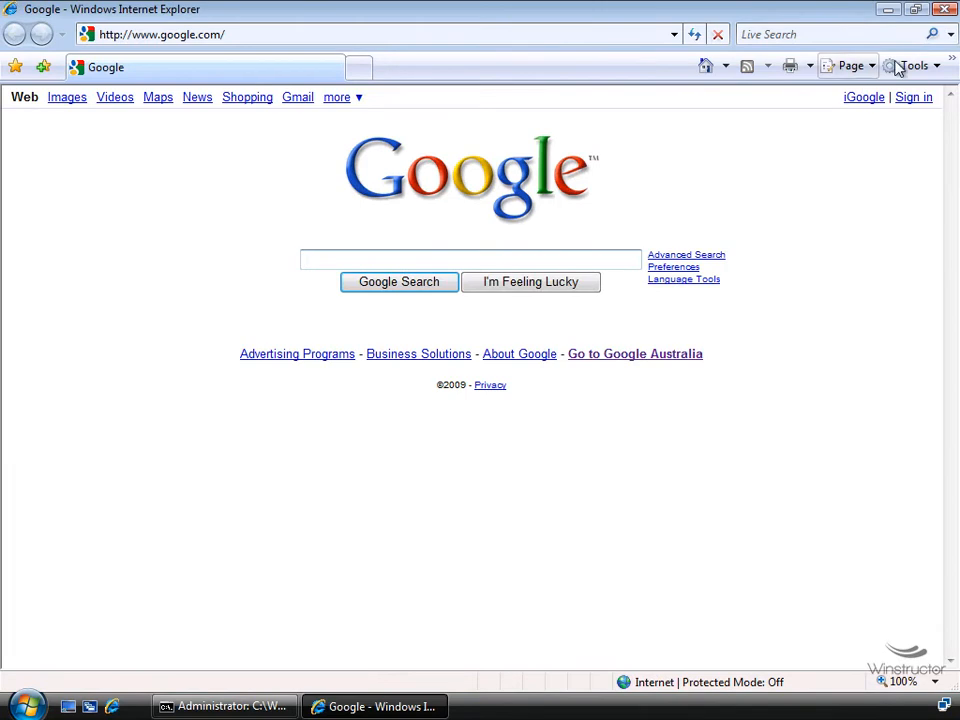
left_click(938, 67)
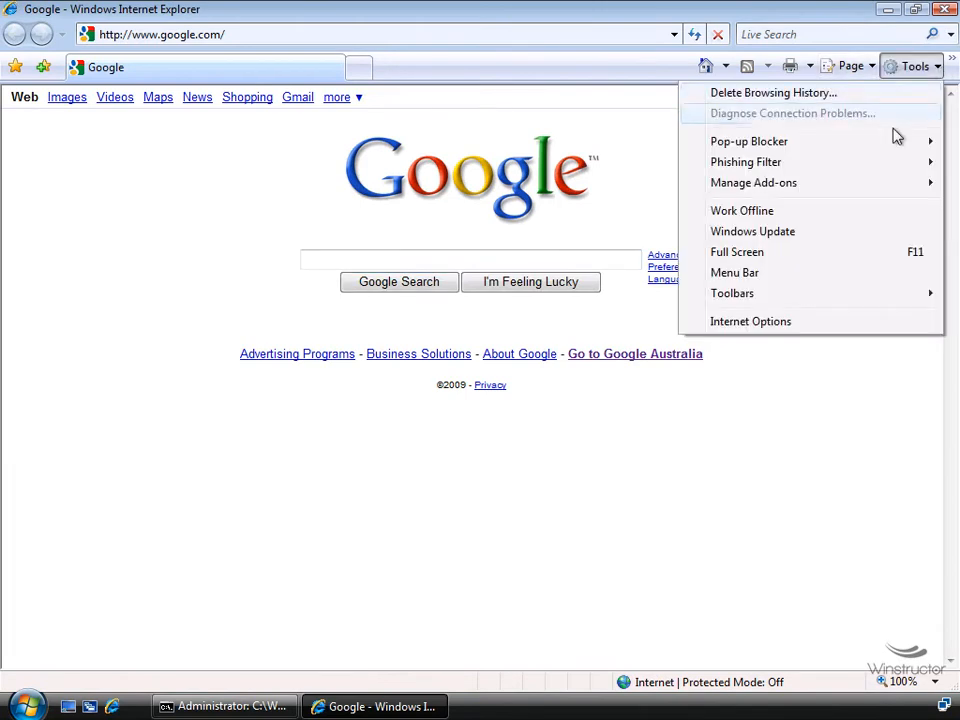
left_click(843, 329)
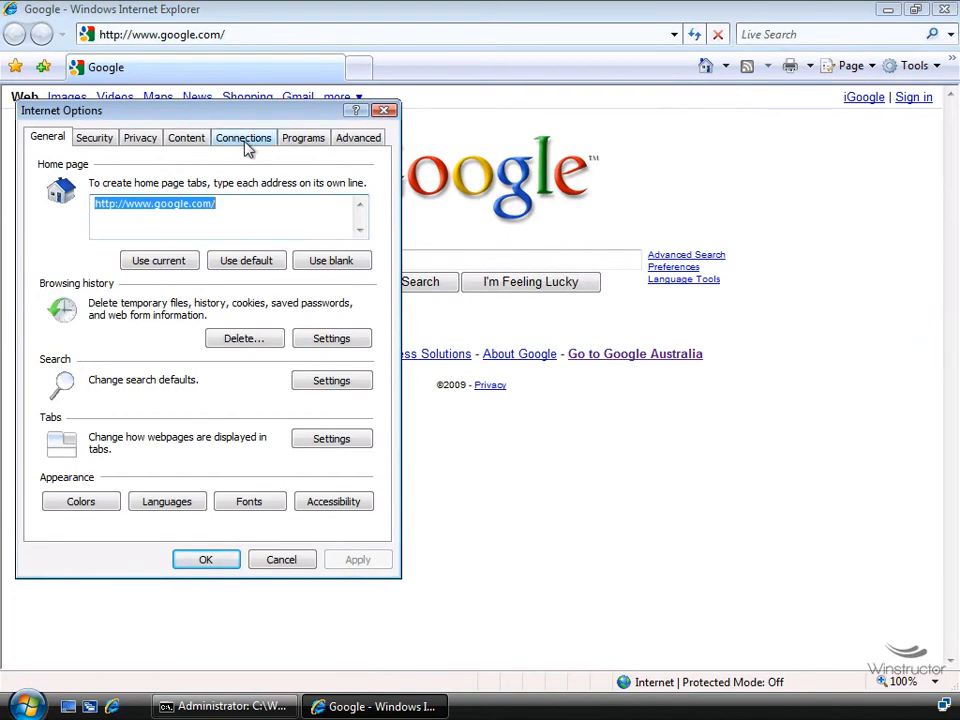
left_click(245, 142)
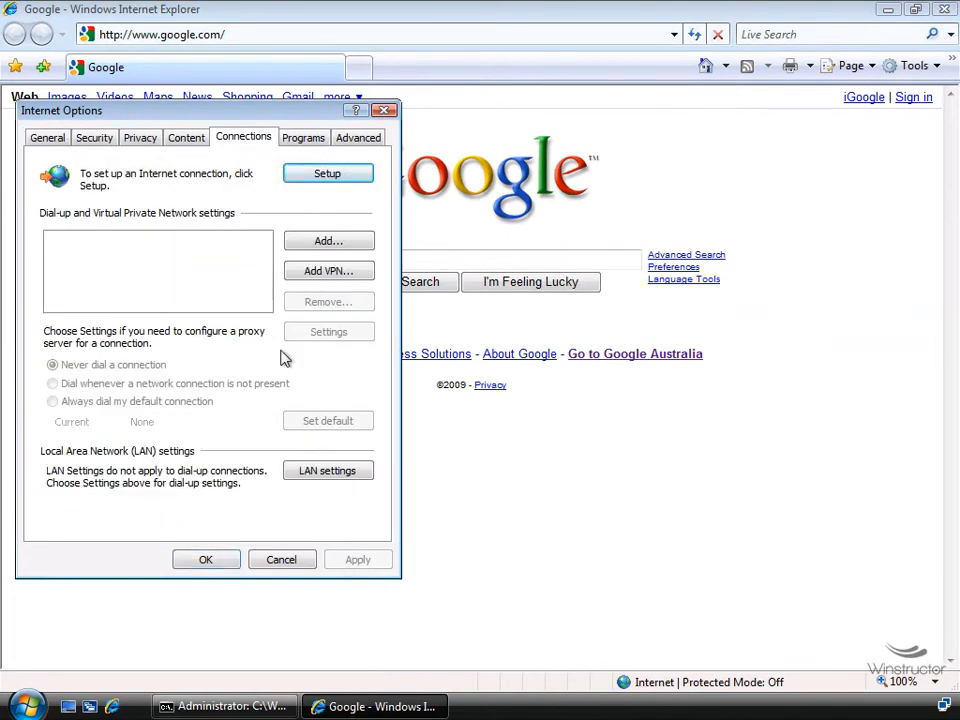
left_click(338, 471)
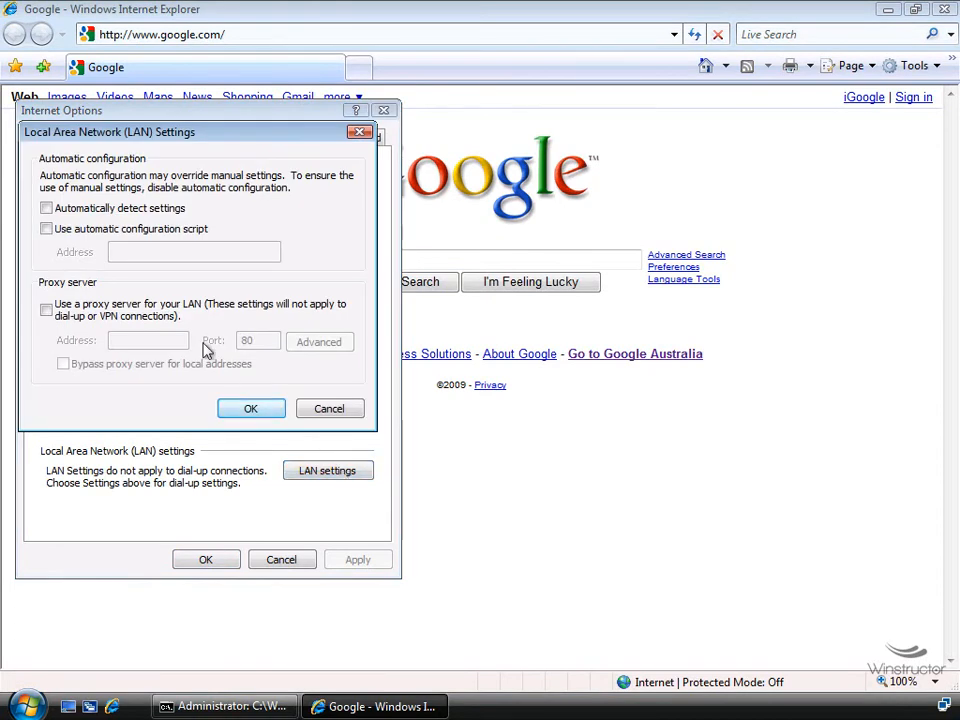
Enable a LAN proxy server with address la-isa and port 8080, bypass it for local addresses, and save the Internet Options.
left_click(113, 314)
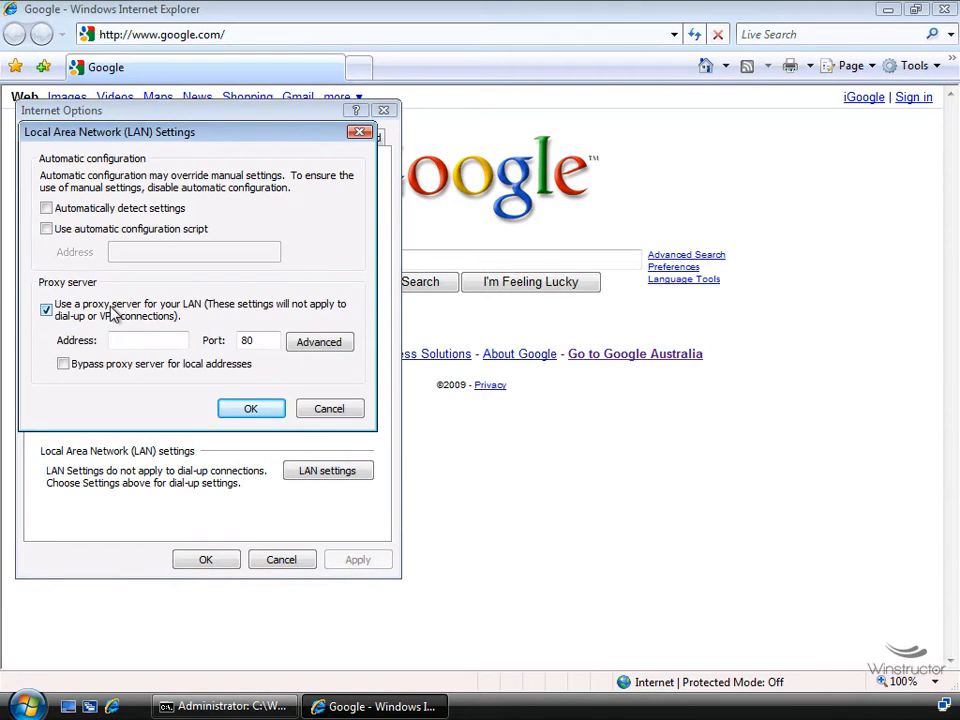
left_click(158, 341)
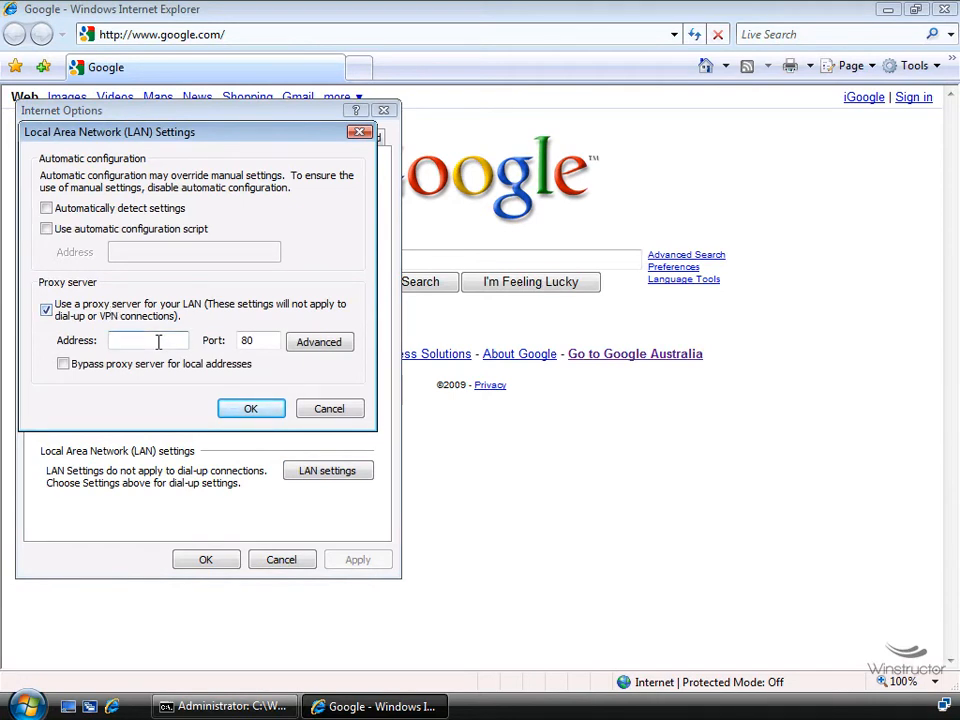
type("la-isa")
left_click(258, 340)
type("80")
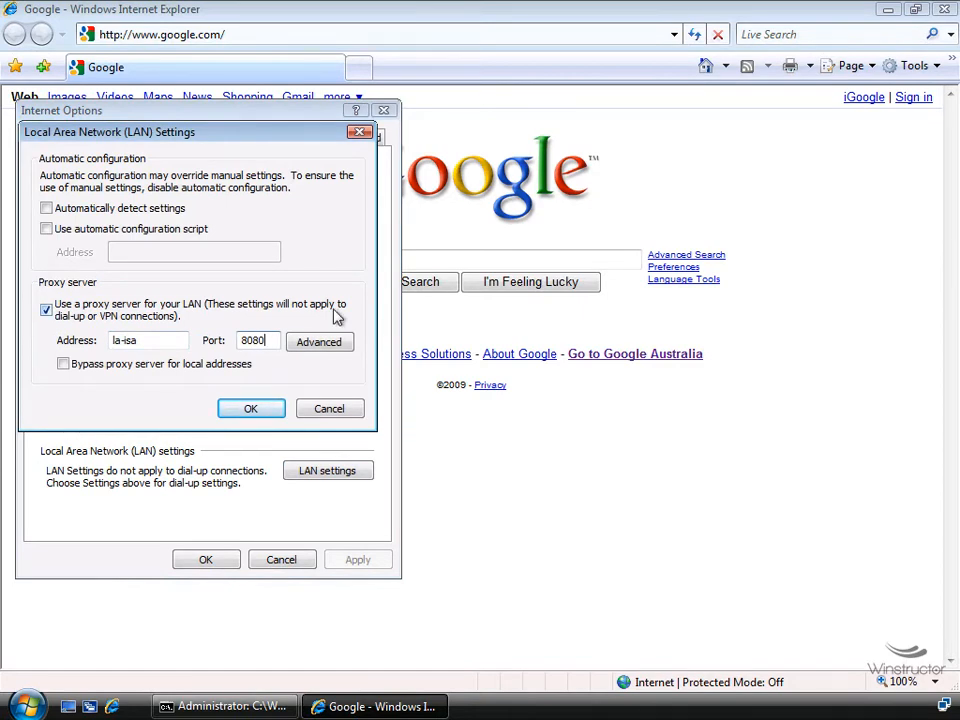
left_click(145, 366)
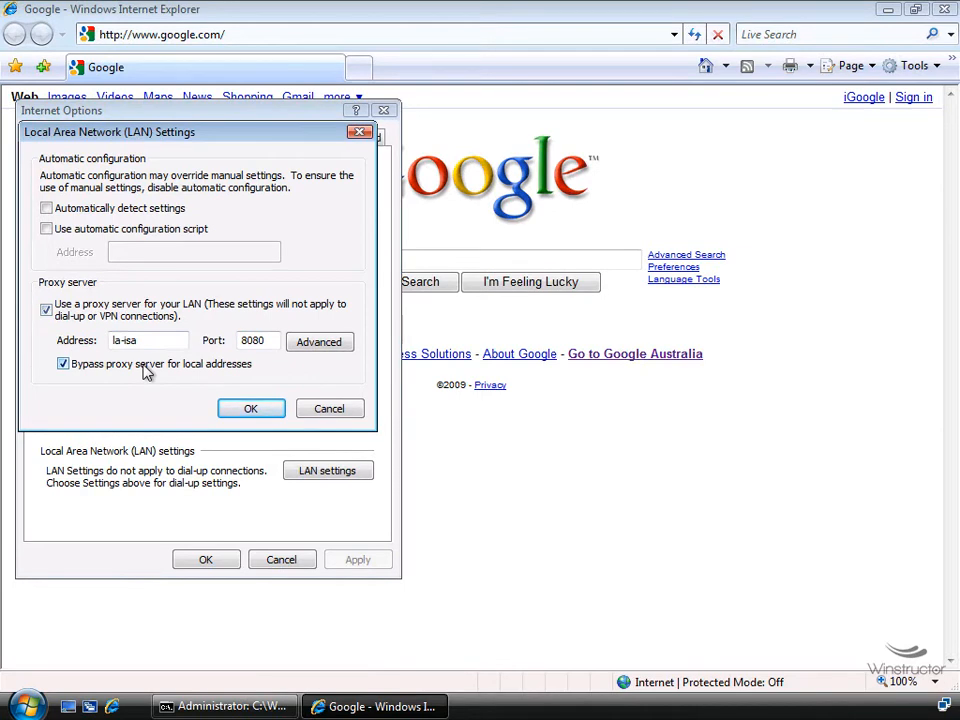
left_click(252, 410)
left_click(213, 558)
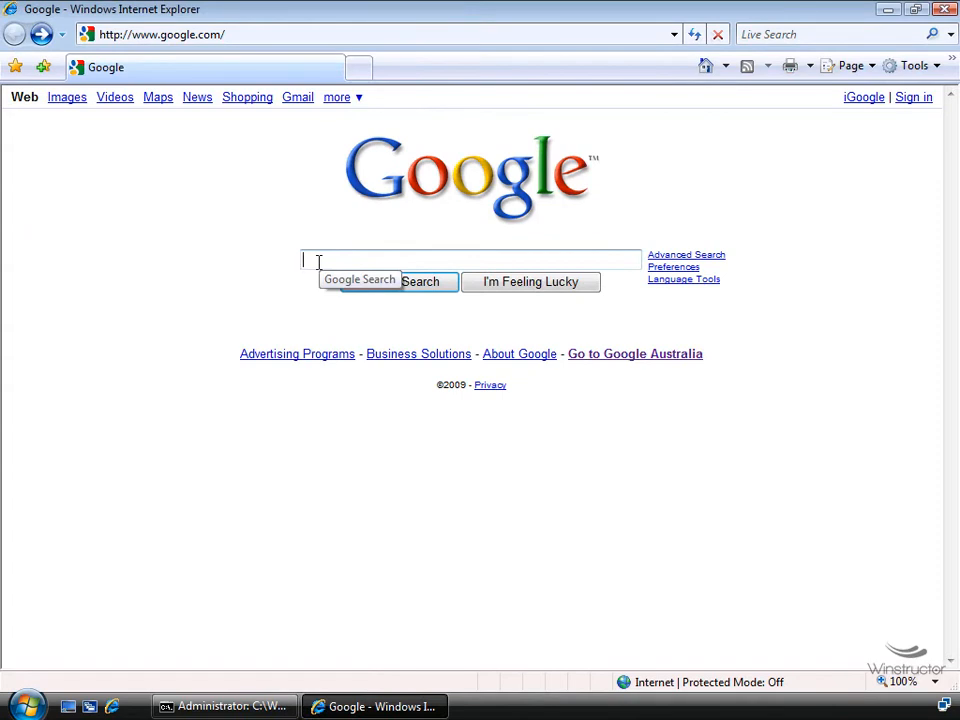
Search Google for "test" to check web access through the proxy.
type("test")
key("Return")
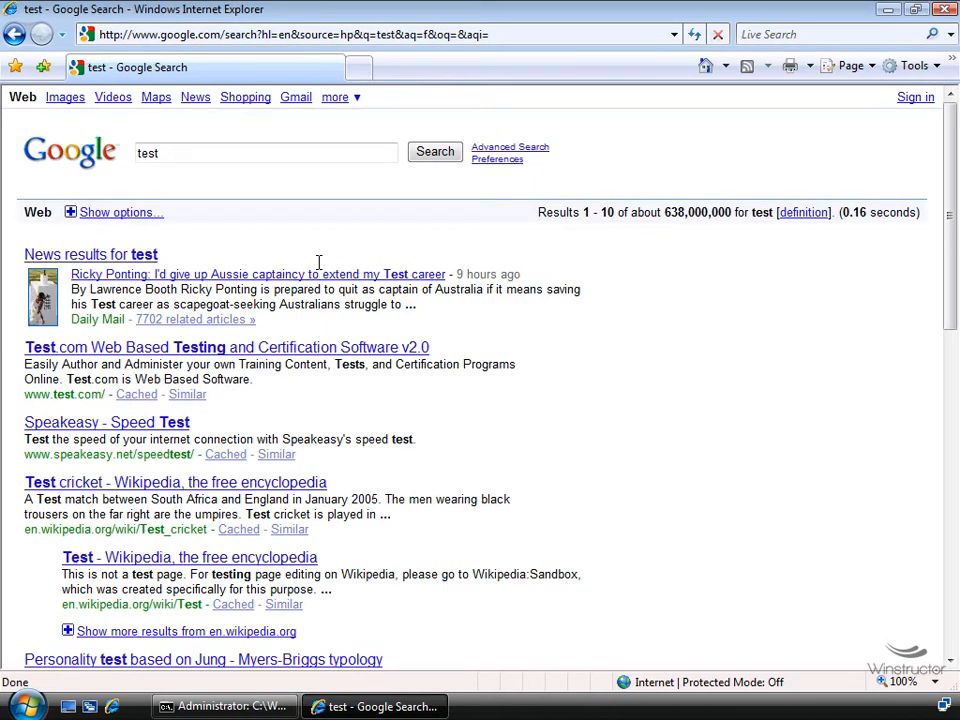
Reopen the LAN settings in Internet Options and turn off the manual proxy server.
left_click(930, 66)
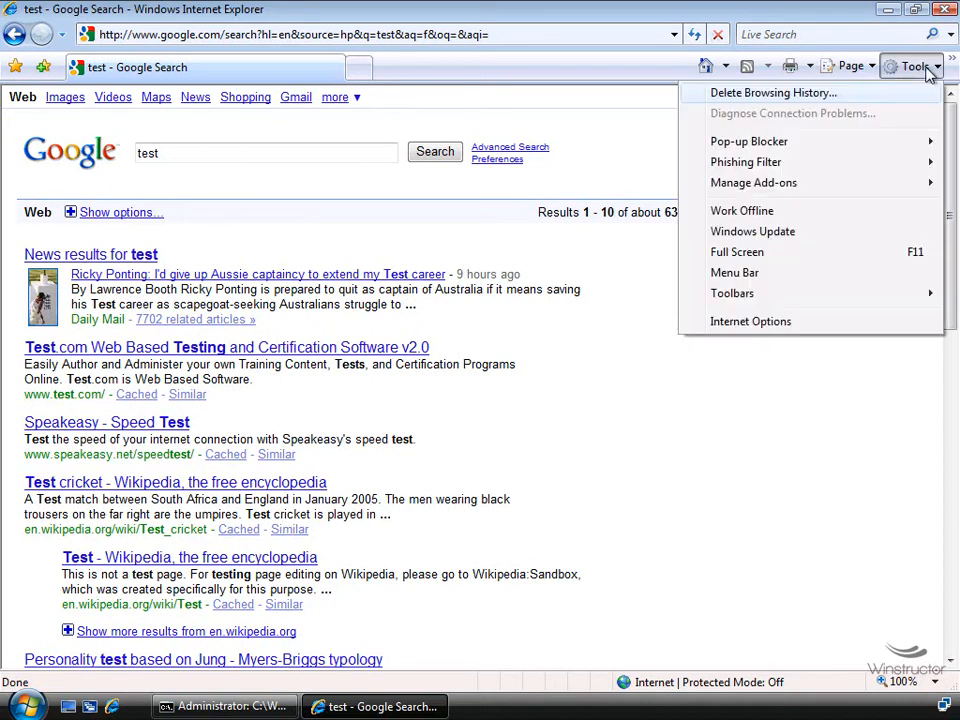
left_click(851, 325)
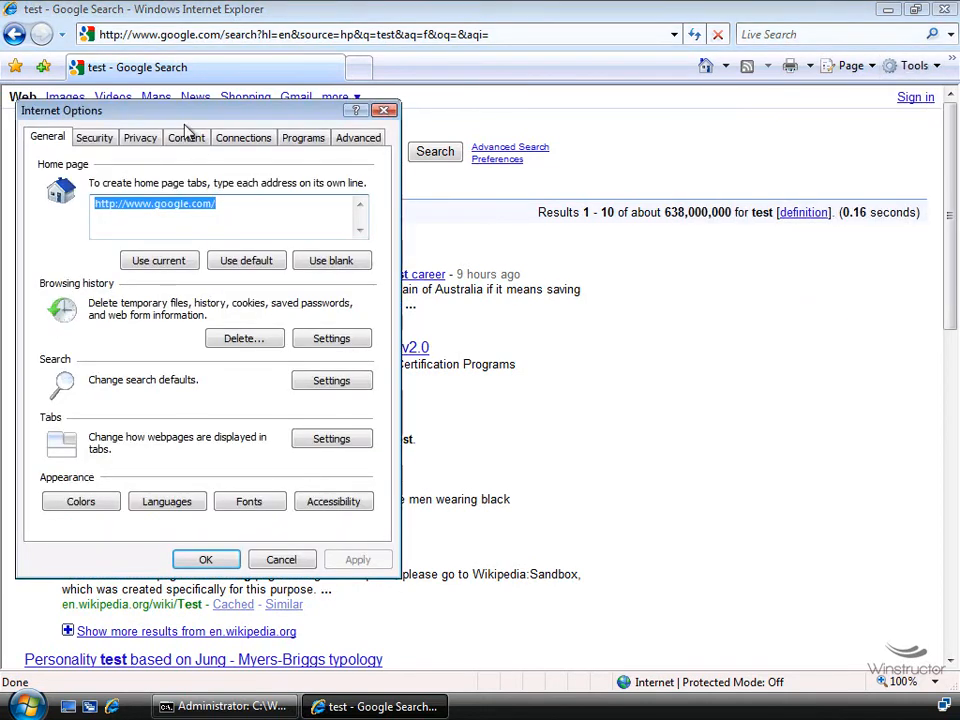
left_click(252, 143)
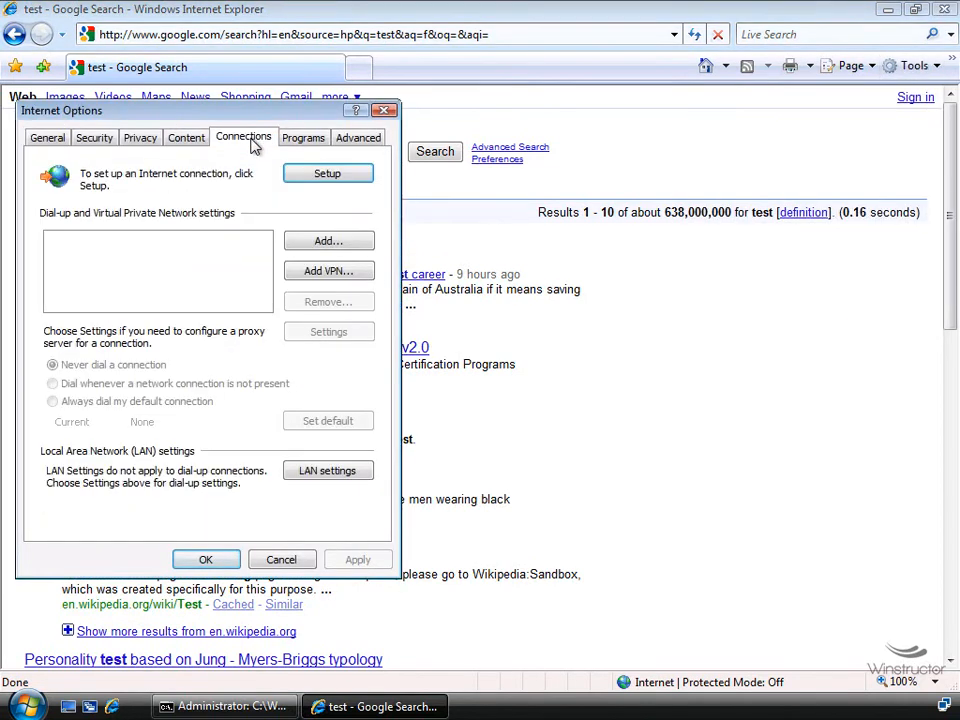
left_click(327, 472)
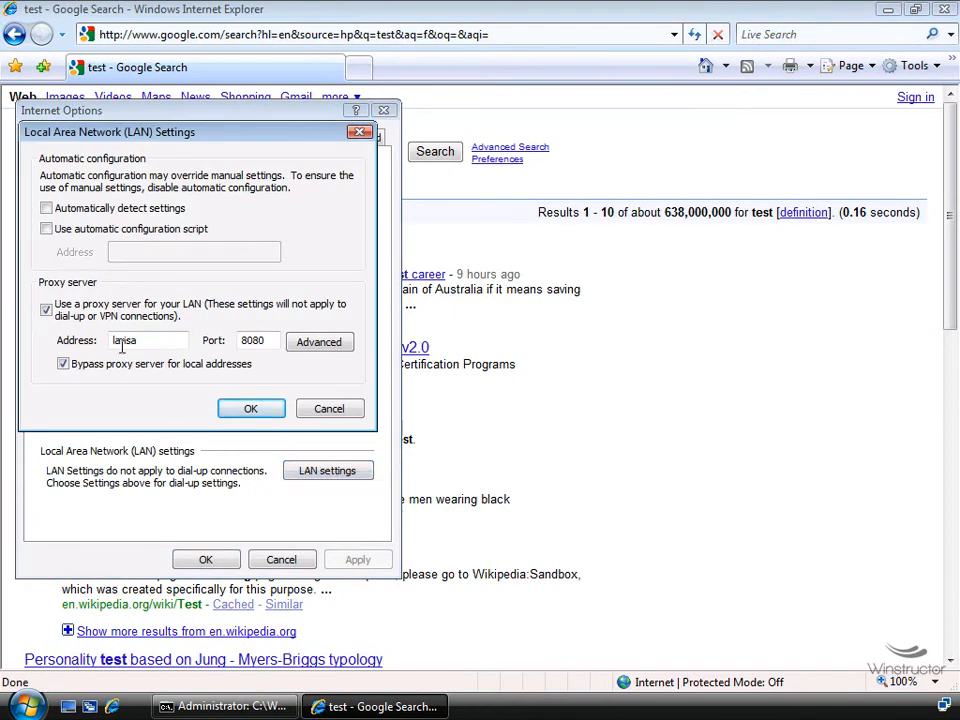
left_click(95, 316)
left_click(112, 231)
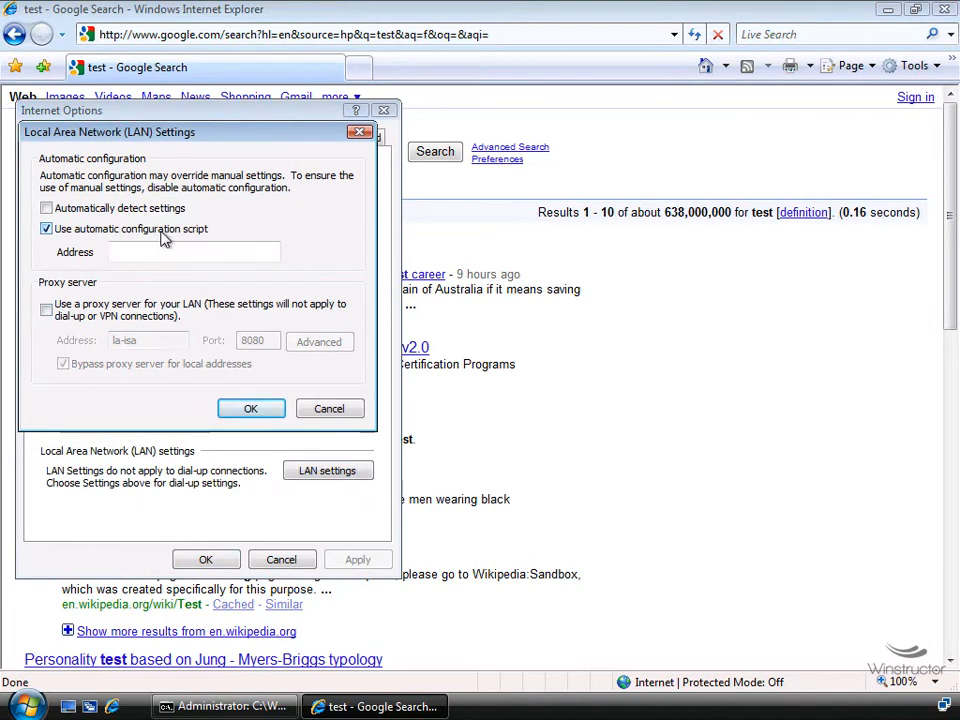
left_click(190, 250)
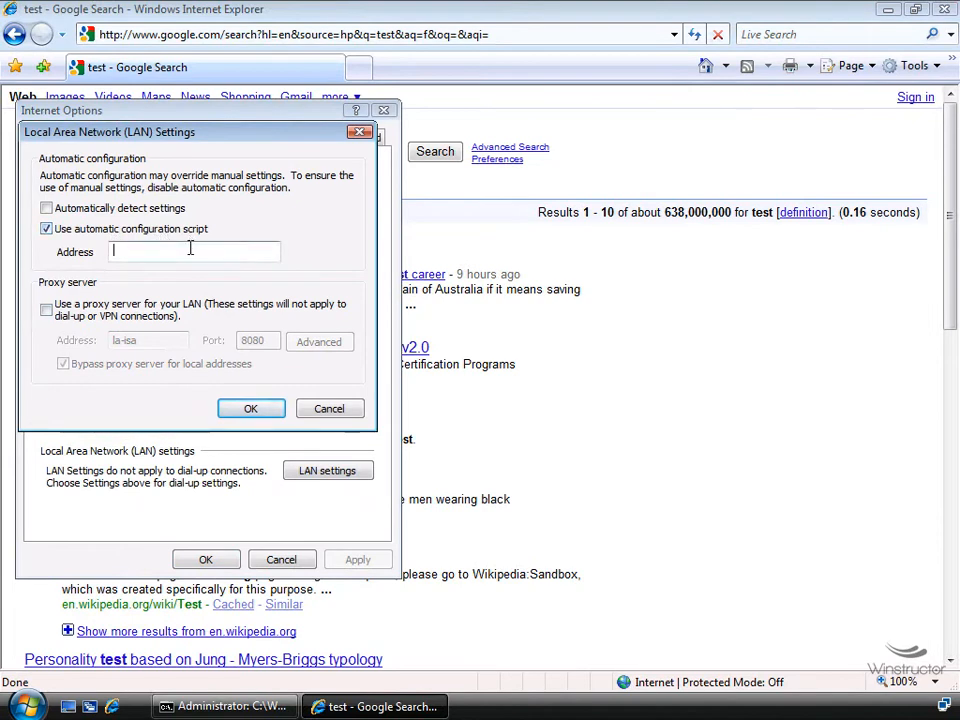
type("http://la-isa:8080/array.dll?Get.Routing.Script")
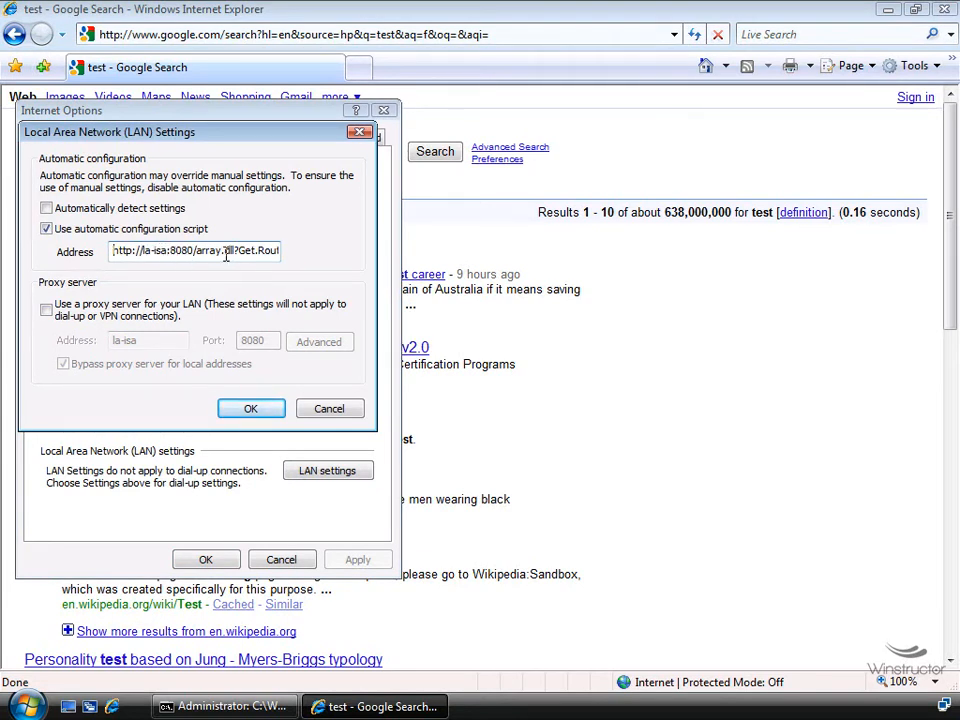
left_click_drag(236, 251, 317, 259)
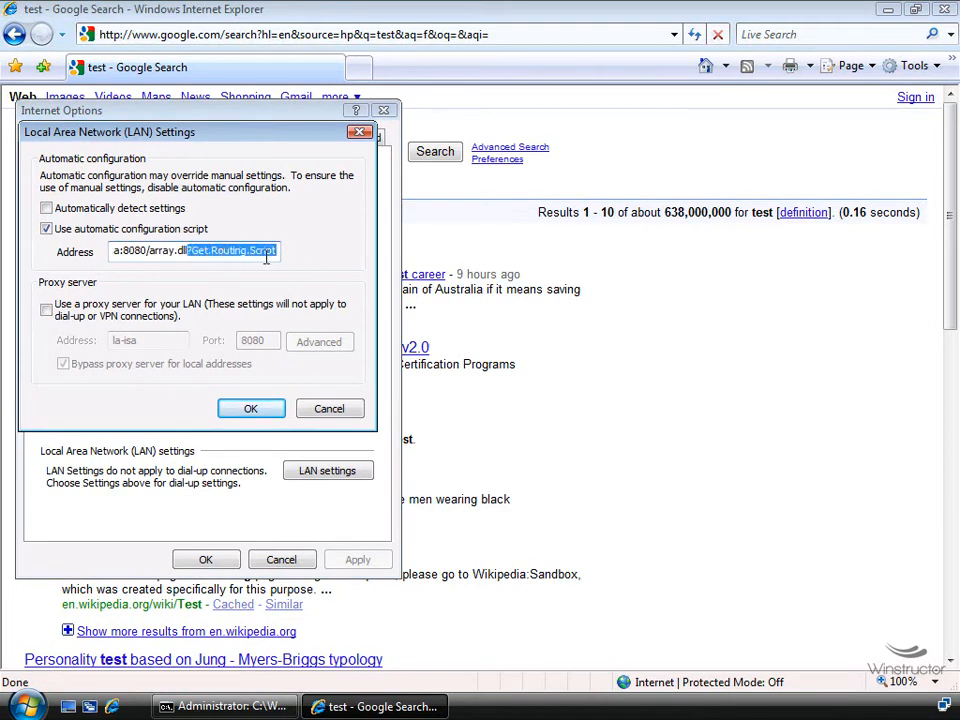
left_click_drag(267, 256, 77, 253)
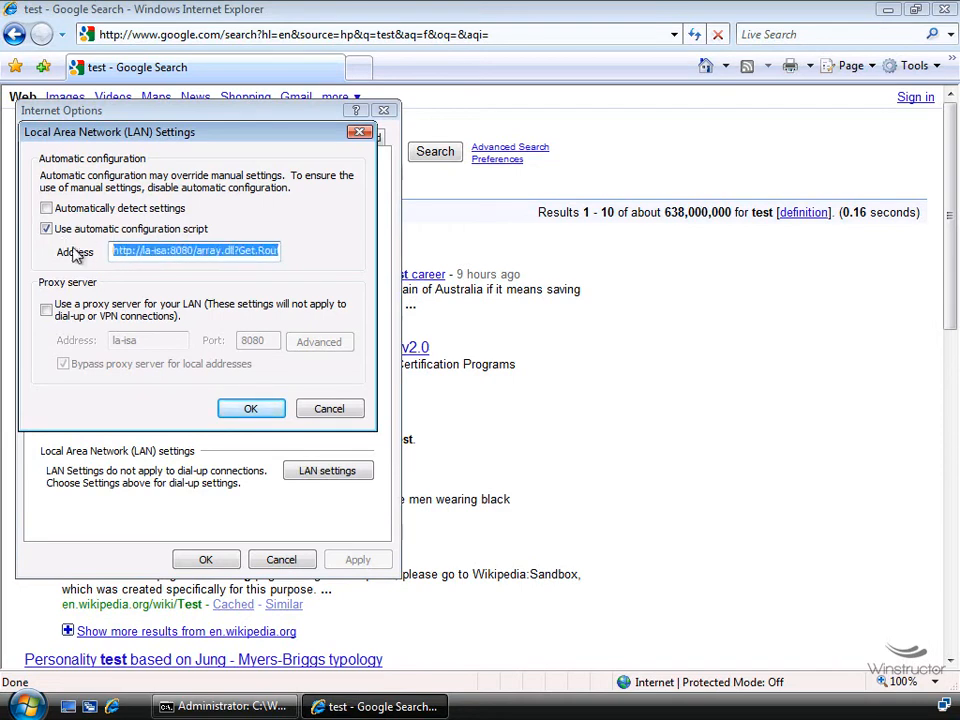
left_click(163, 252)
left_click_drag(167, 252, 142, 252)
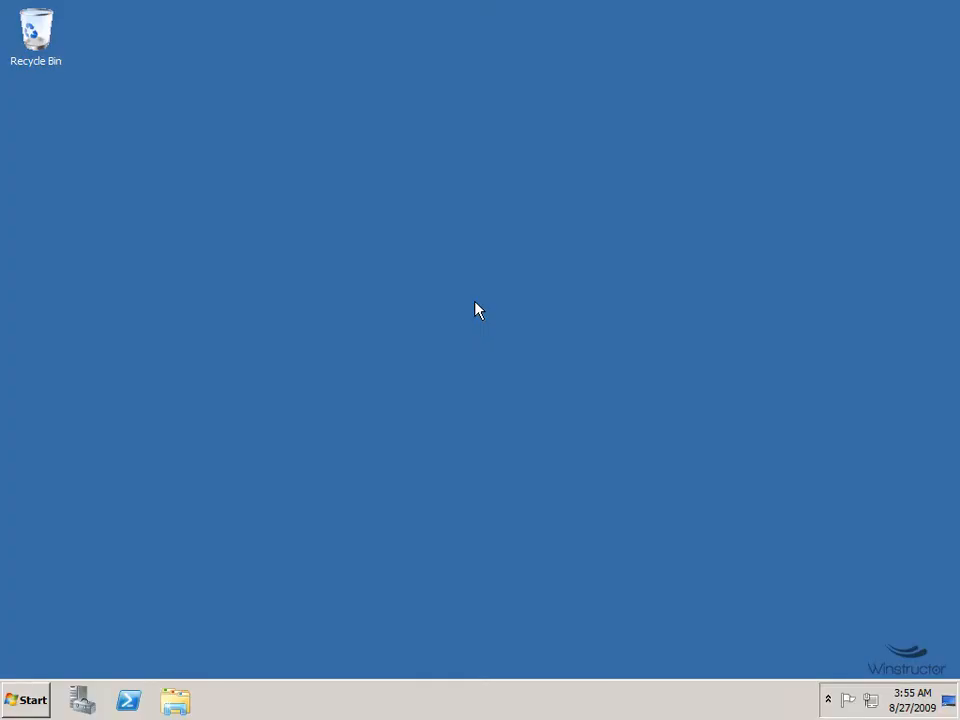
On the server, open Group Policy Management from the administrative tools and maximize its window.
left_click(30, 699)
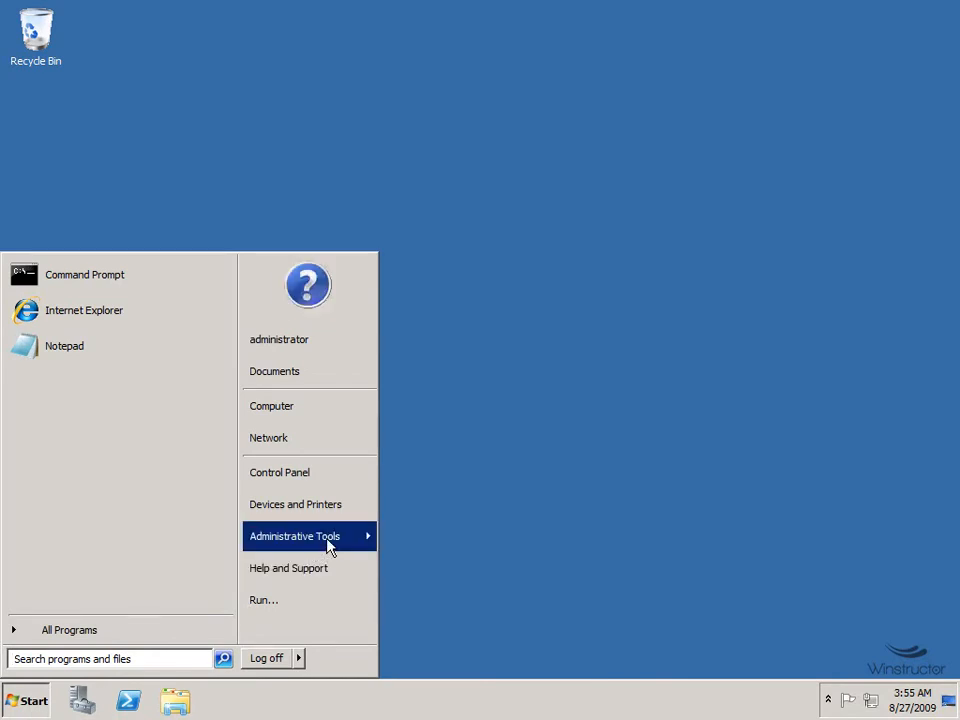
mouse_move(329, 546)
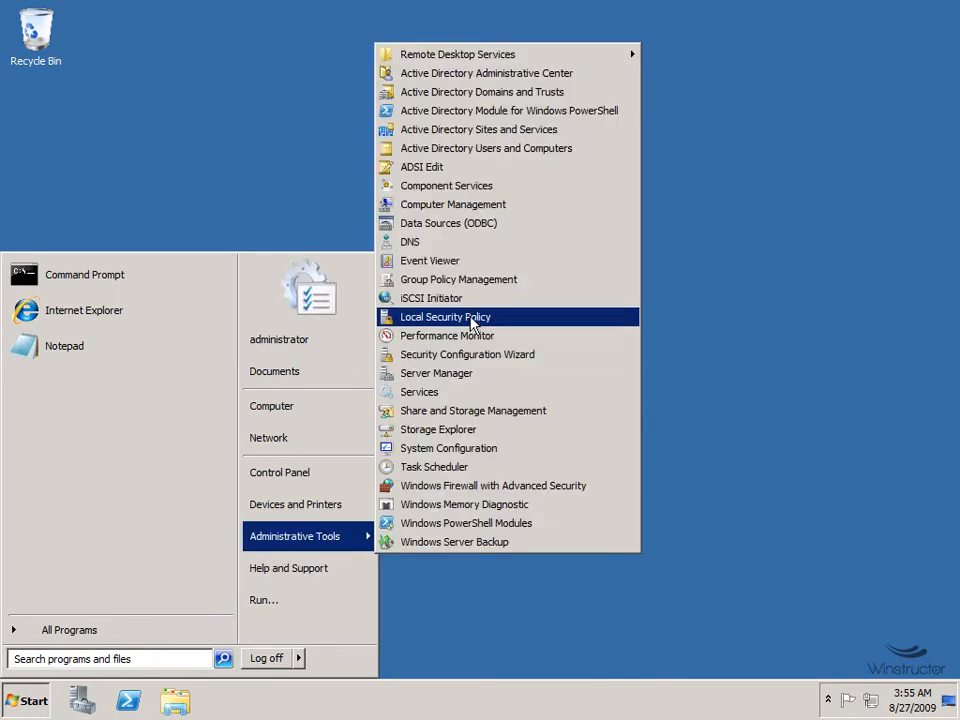
left_click(473, 284)
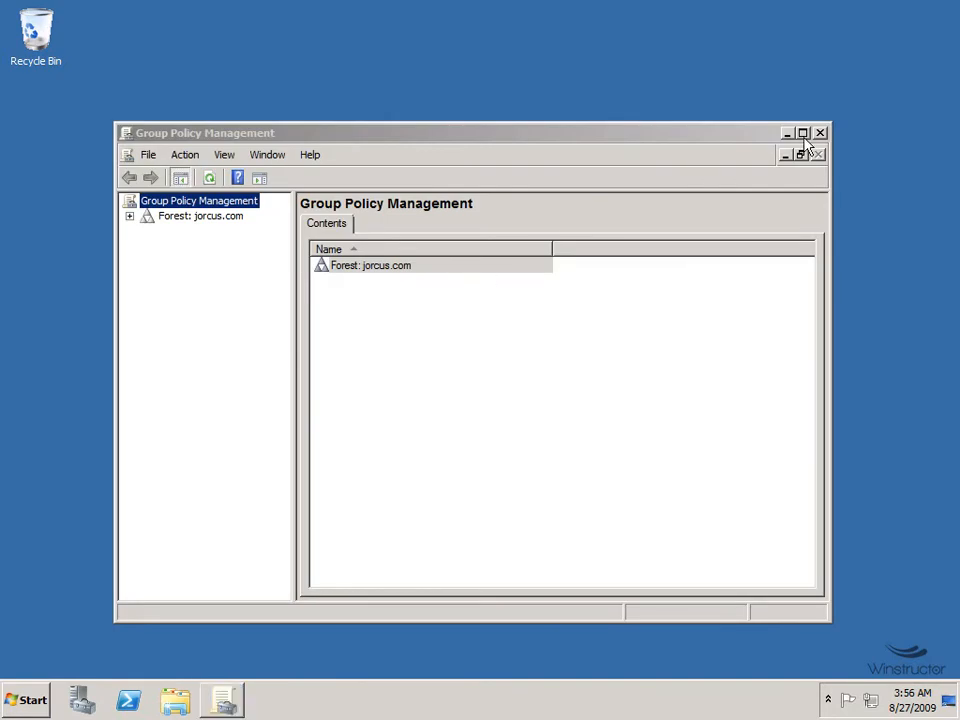
left_click(802, 132)
Expand the forest and its domains down to jorcus.com and open the Default Domain Policy for editing.
left_click(12, 91)
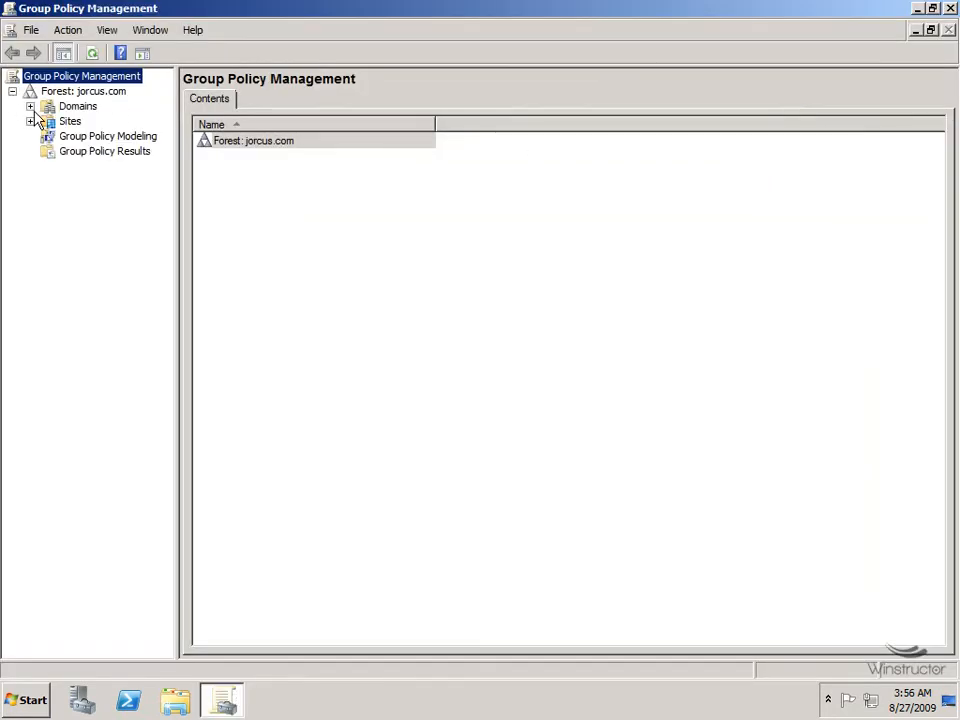
left_click(30, 106)
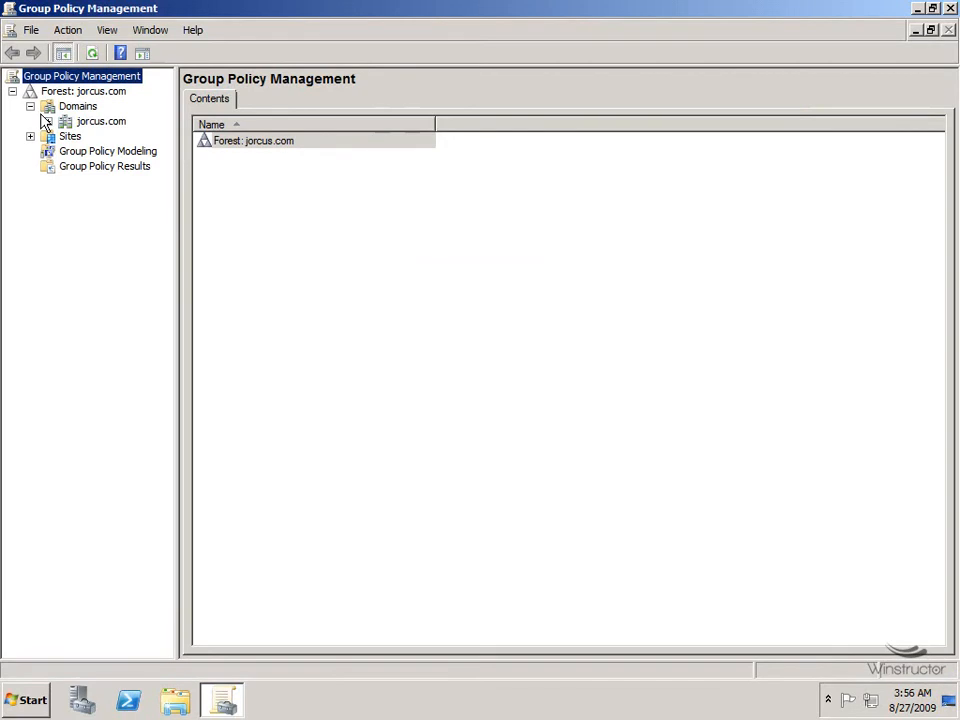
left_click(47, 121)
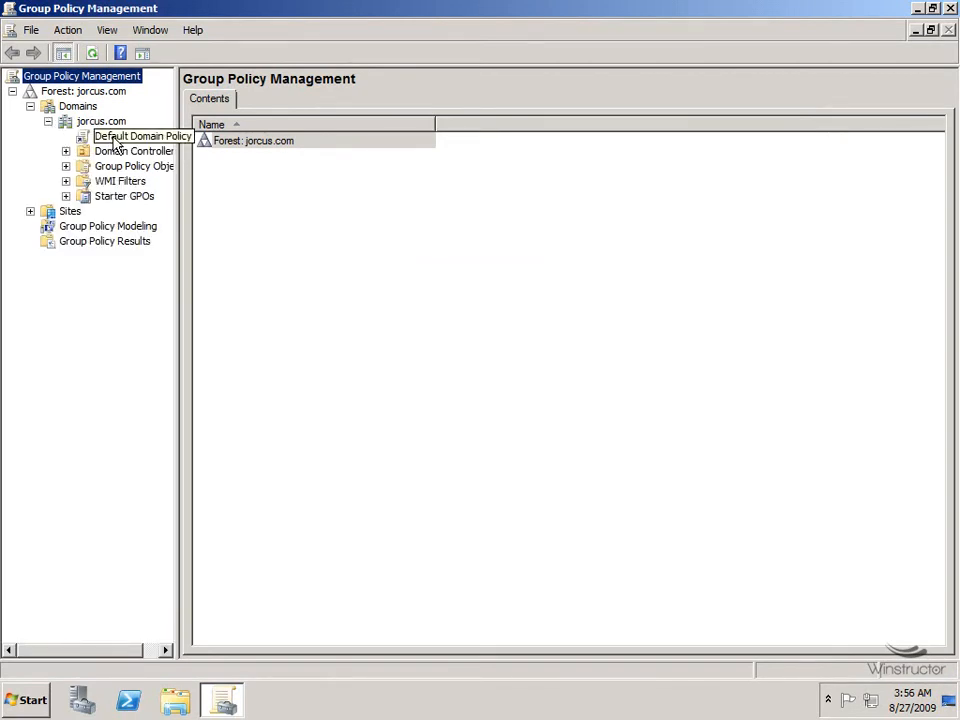
right_click(116, 137)
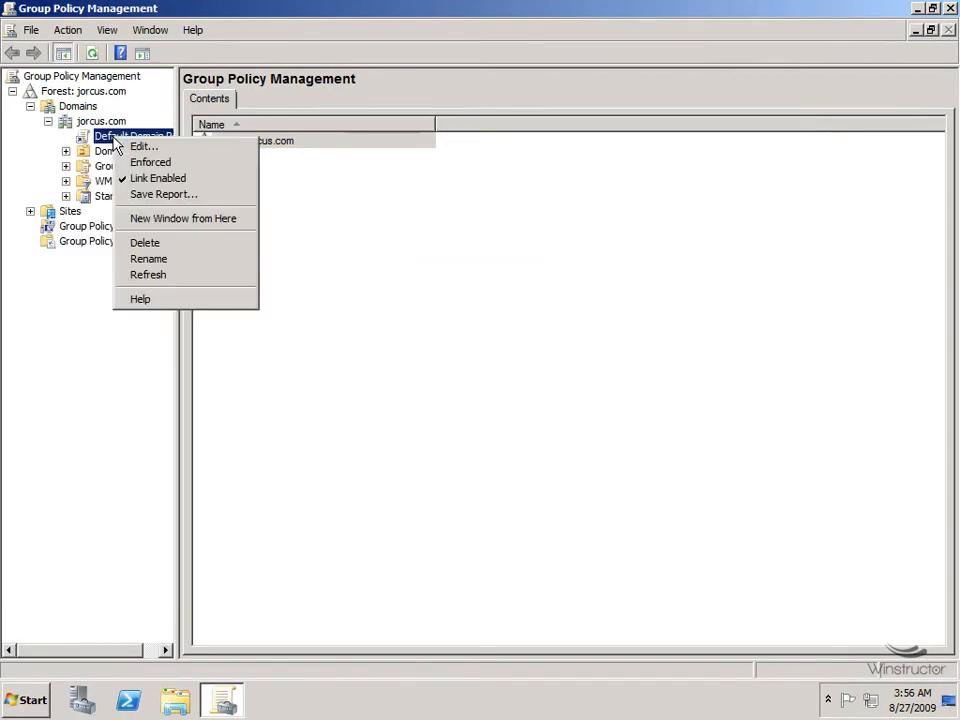
left_click(183, 152)
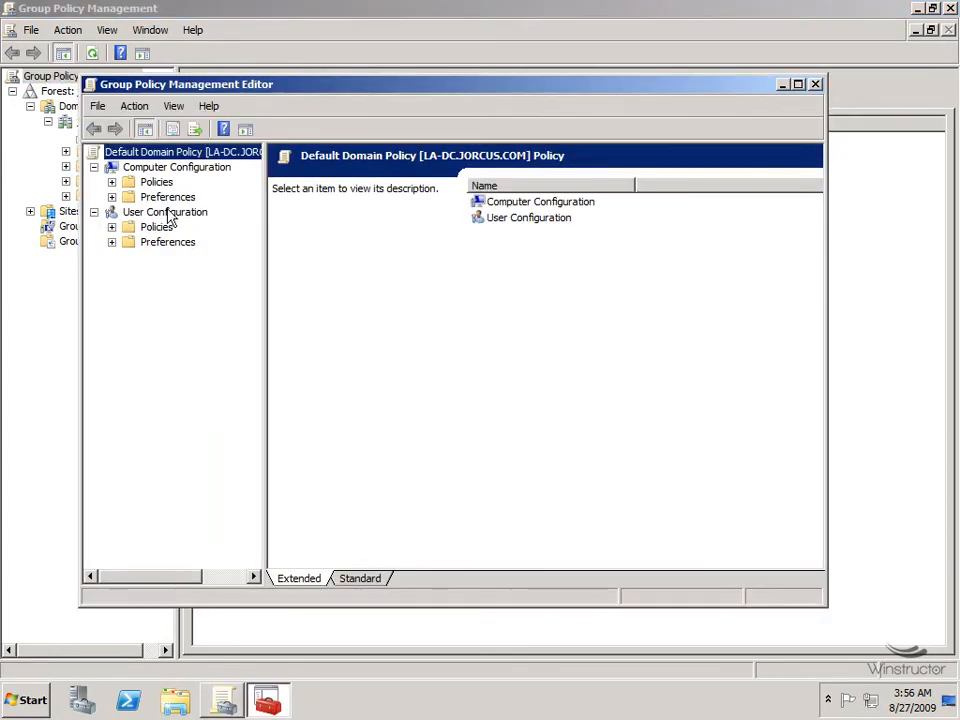
Under User Configuration policies, expand Windows Settings and Internet Explorer Maintenance to show the Connection items, and maximize the editor.
left_click(112, 228)
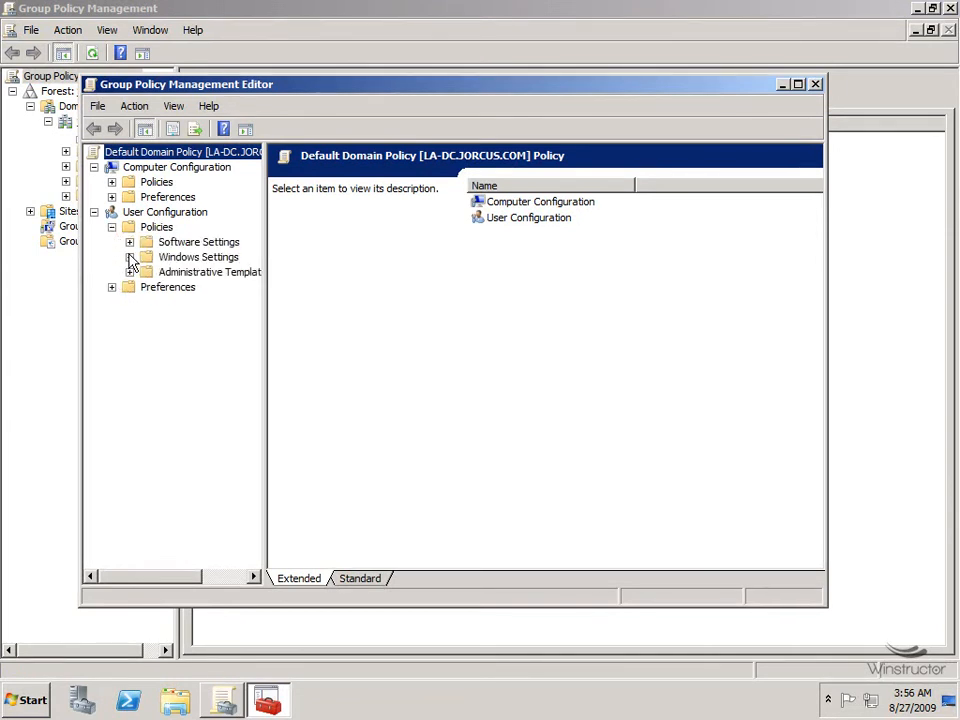
left_click(130, 257)
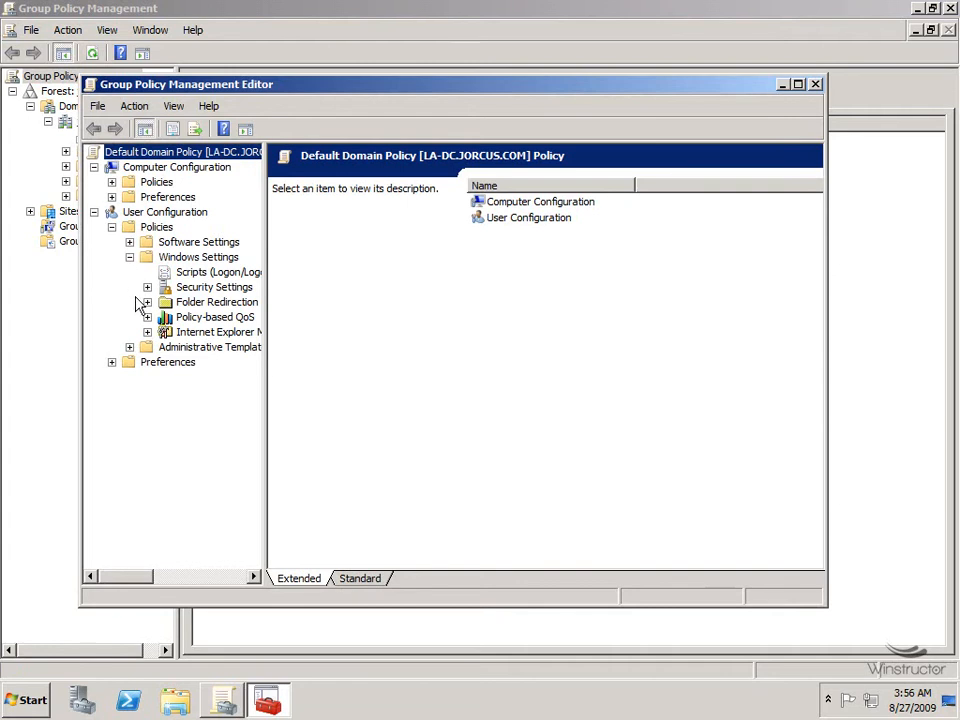
left_click(147, 332)
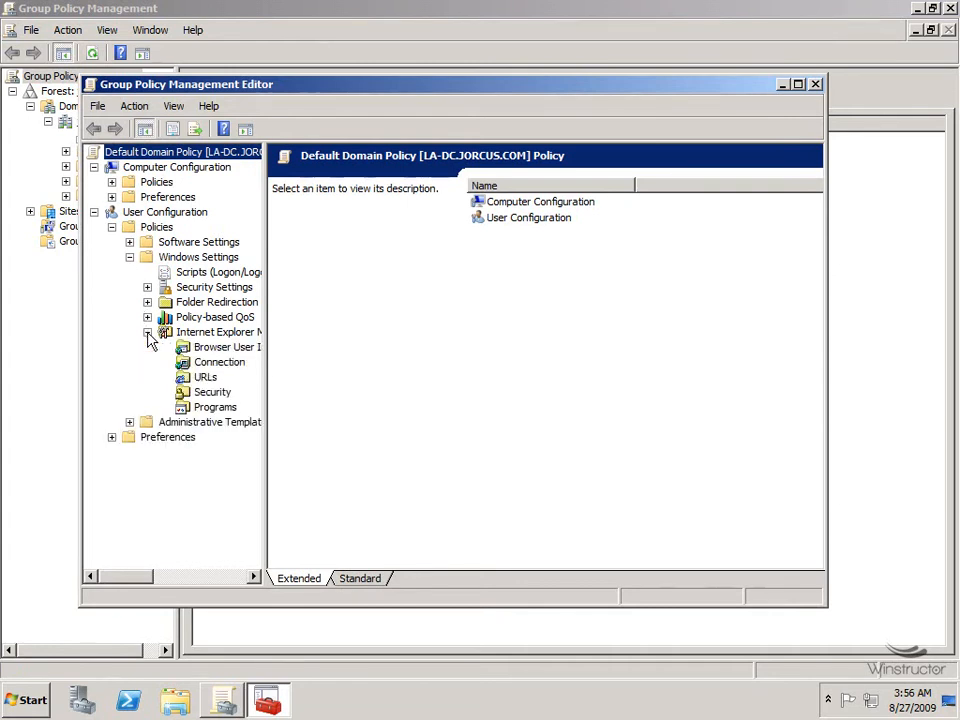
left_click(219, 366)
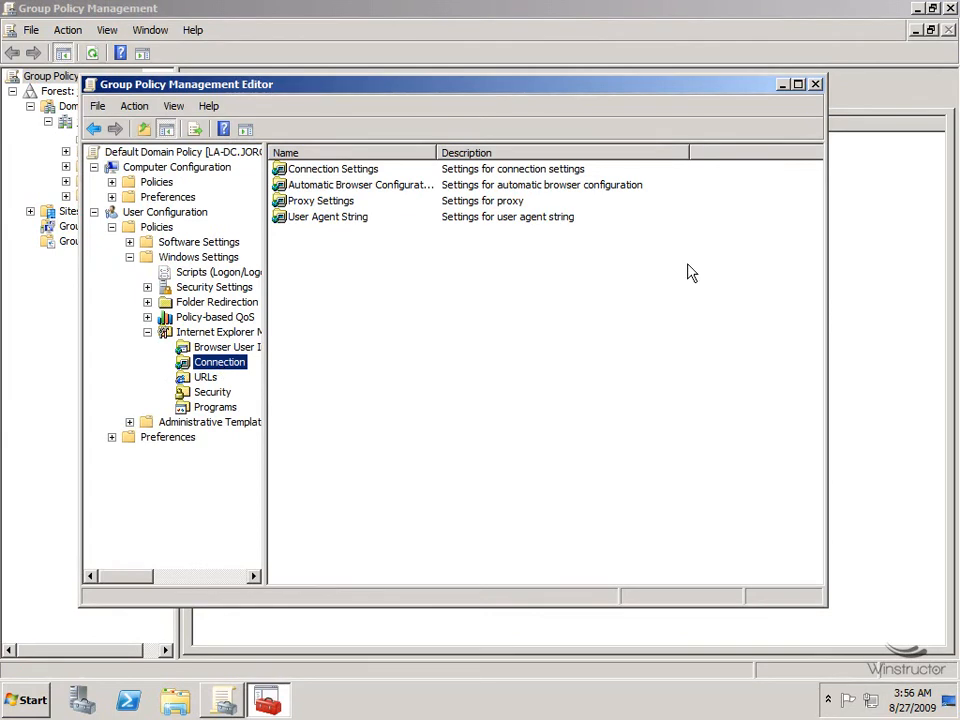
left_click(798, 84)
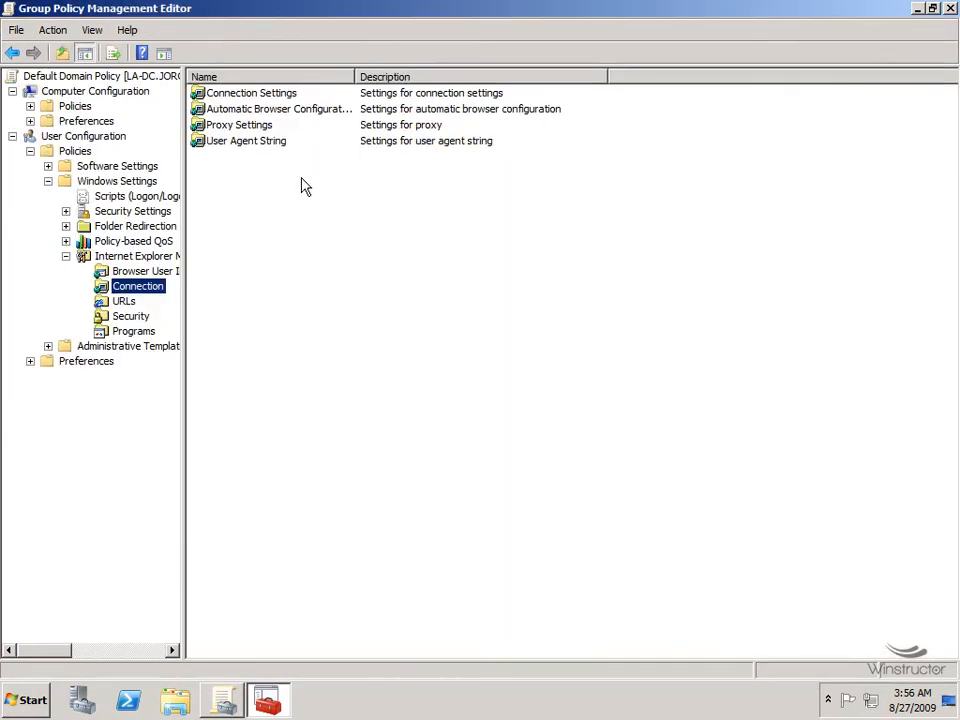
Set the policy's Connection Settings to import this machine's current connection settings, and open the LAN settings for modification.
double_click(256, 95)
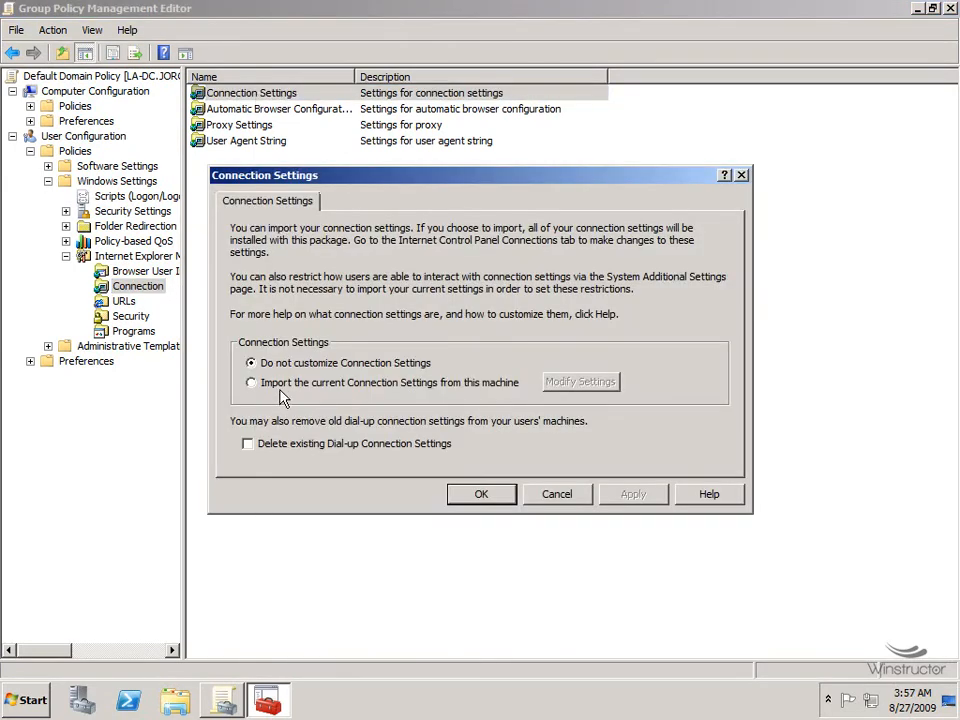
left_click(360, 390)
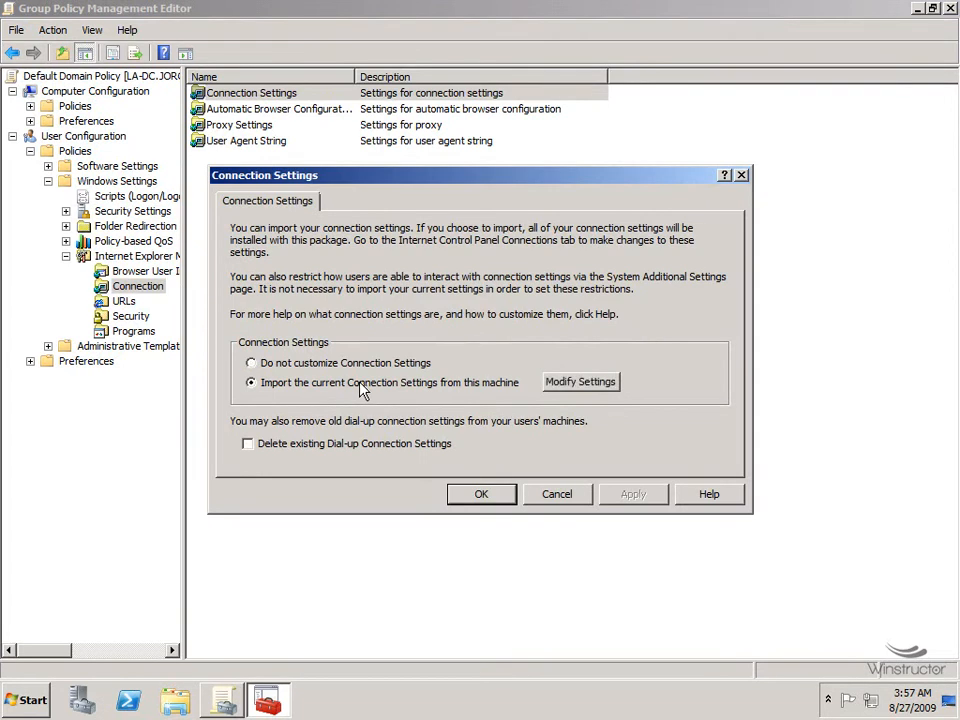
left_click(605, 388)
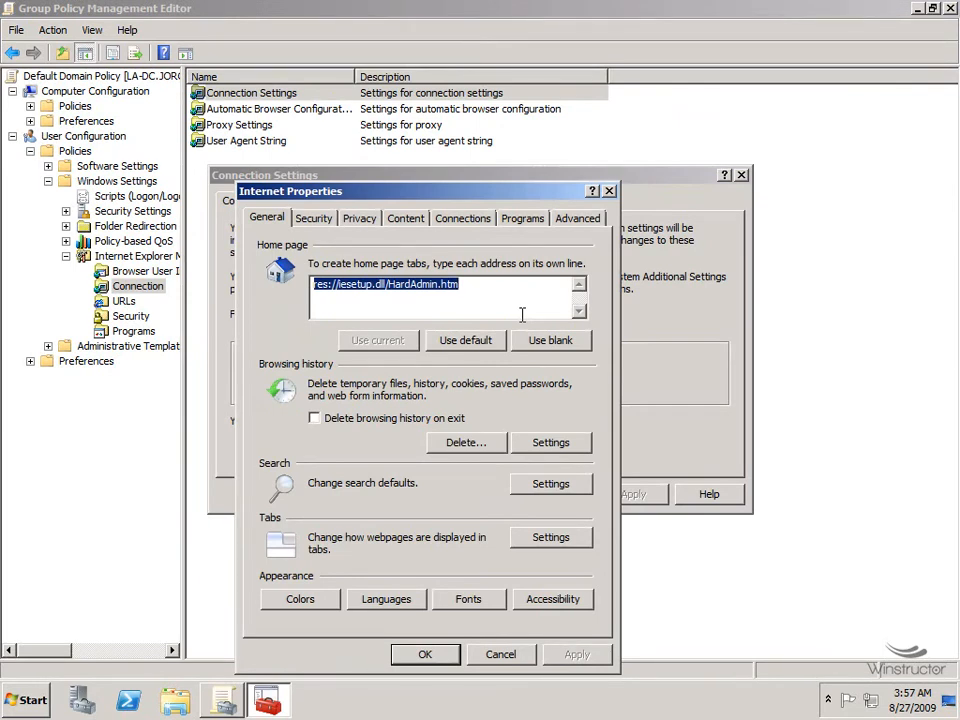
left_click(472, 217)
left_click(563, 552)
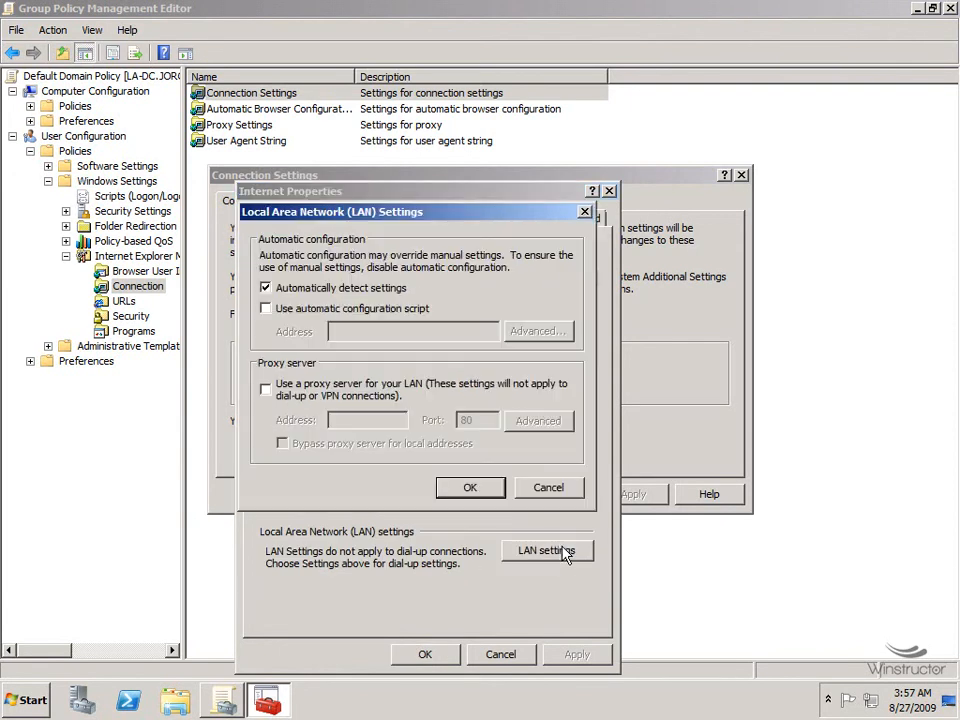
left_click(318, 314)
left_click(343, 331)
key("ctrl+v")
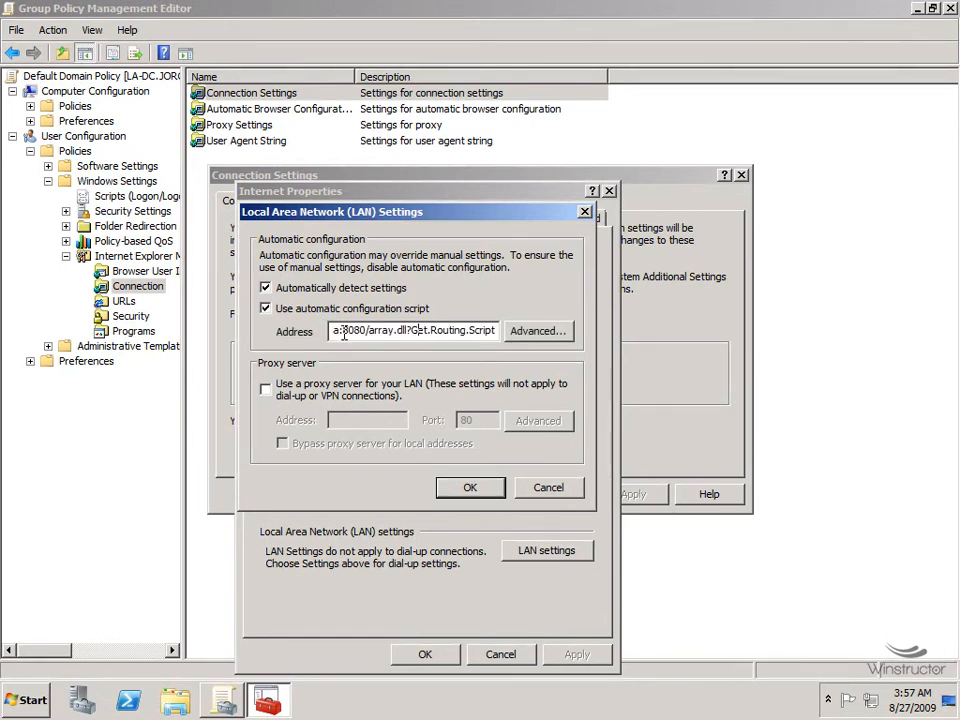
left_click_drag(355, 333, 390, 340)
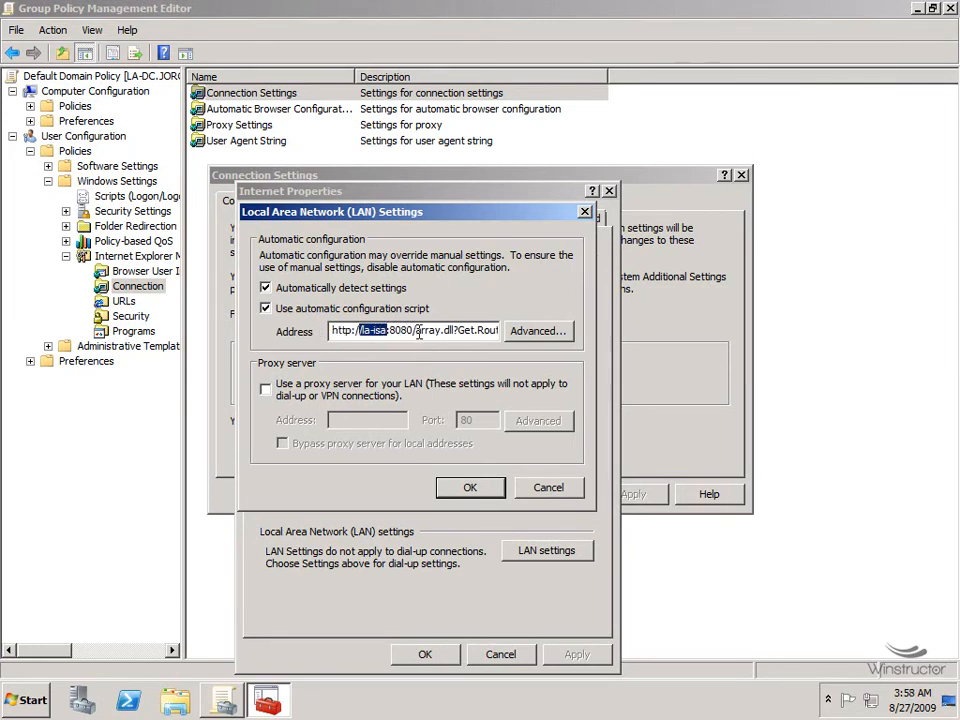
left_click_drag(415, 331, 502, 333)
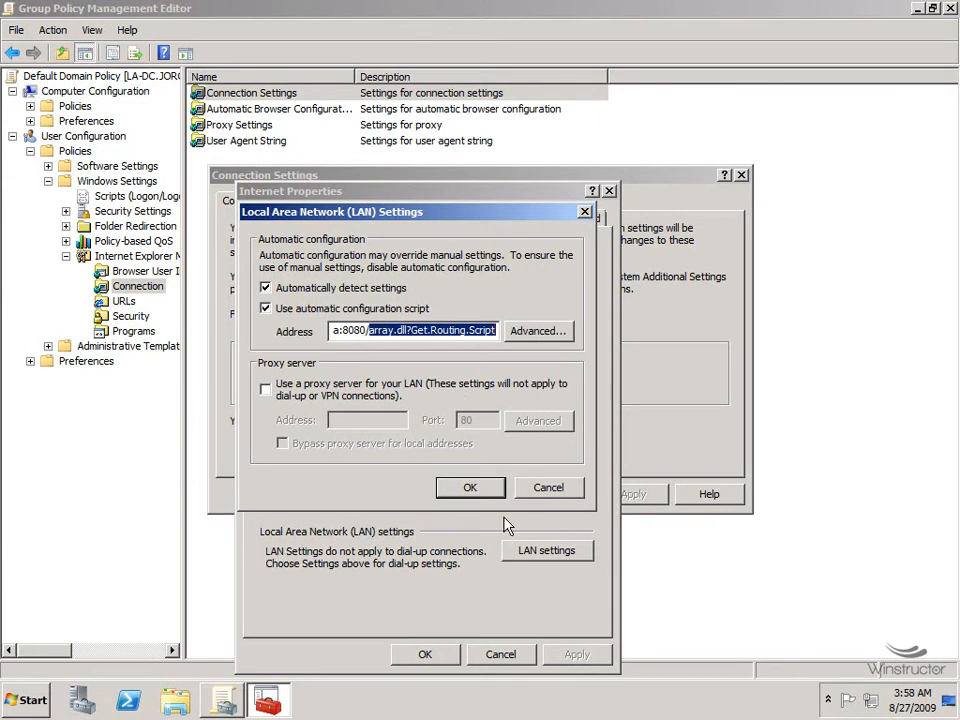
left_click(489, 494)
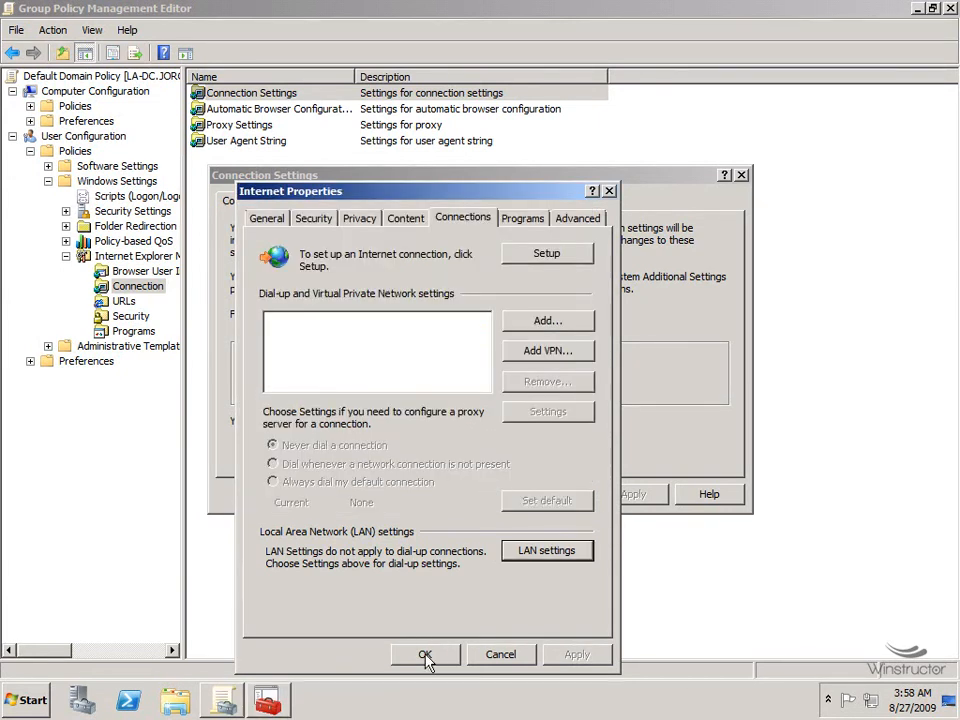
left_click(426, 655)
left_click(483, 496)
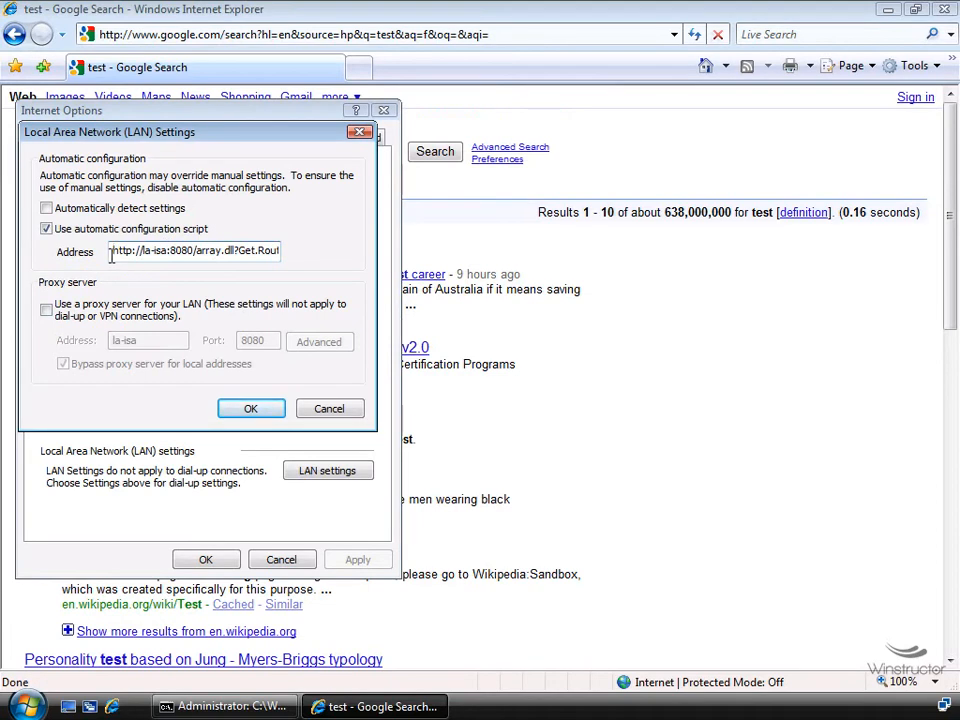
On the client, change the host in the automatic configuration script address to somethingelse and save the Internet Options.
left_click_drag(143, 251, 167, 251)
type("somethinge")
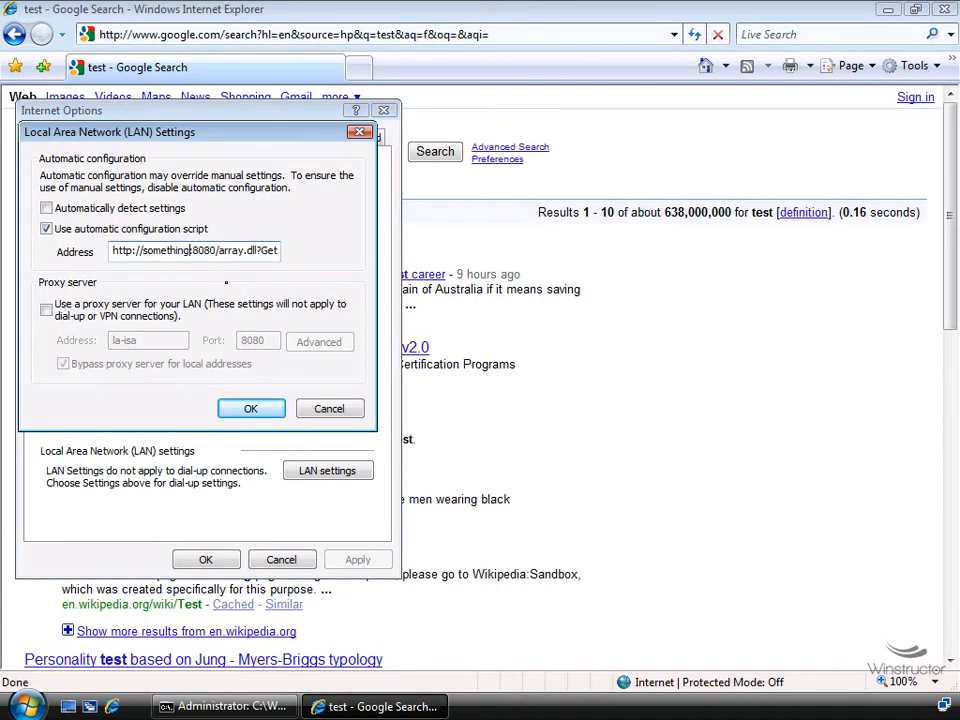
type("lse")
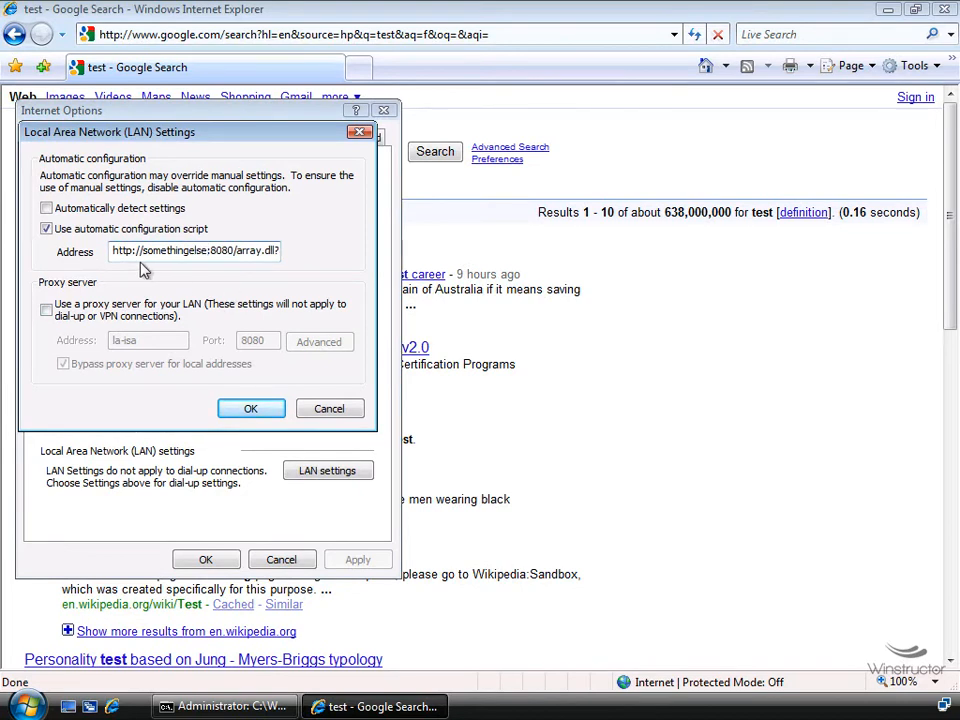
left_click(255, 409)
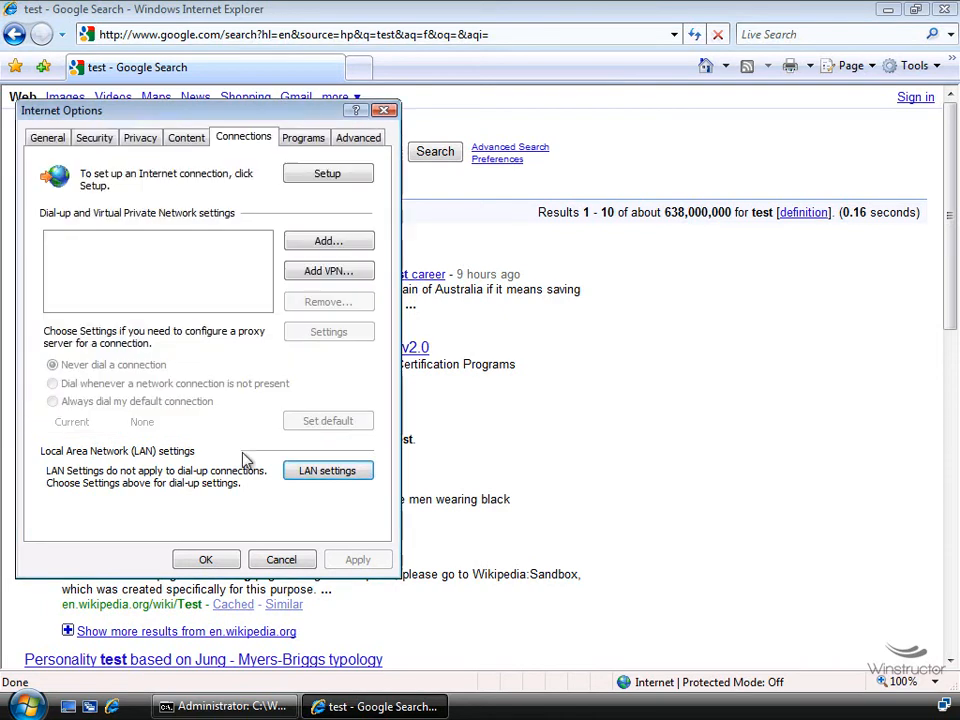
left_click(208, 561)
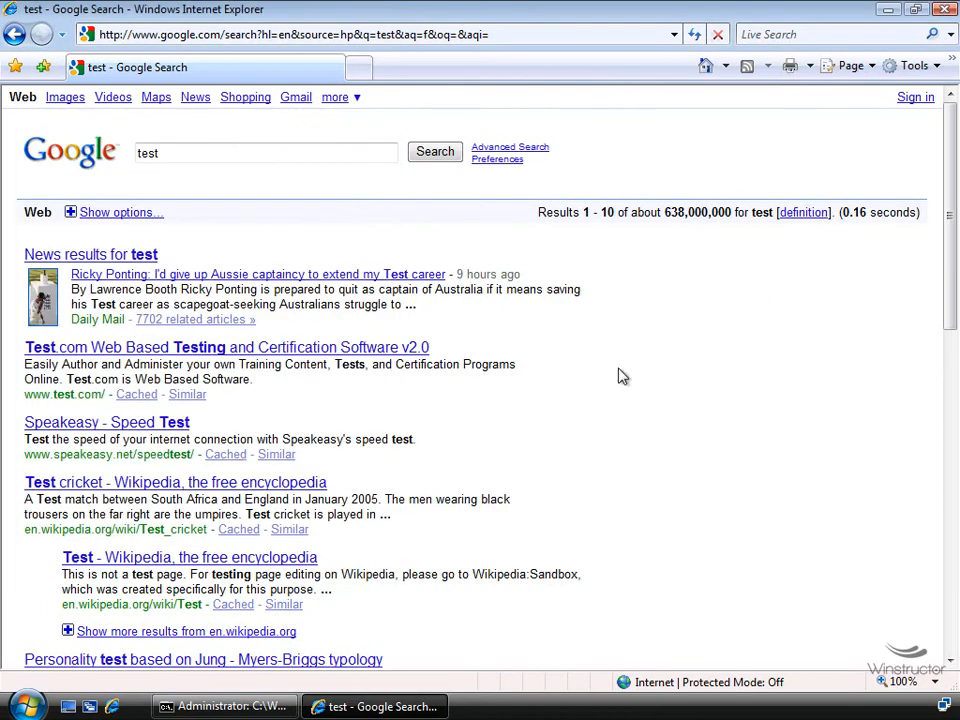
Run gpupdate in the client's command prompt to refresh the group policy.
left_click(225, 706)
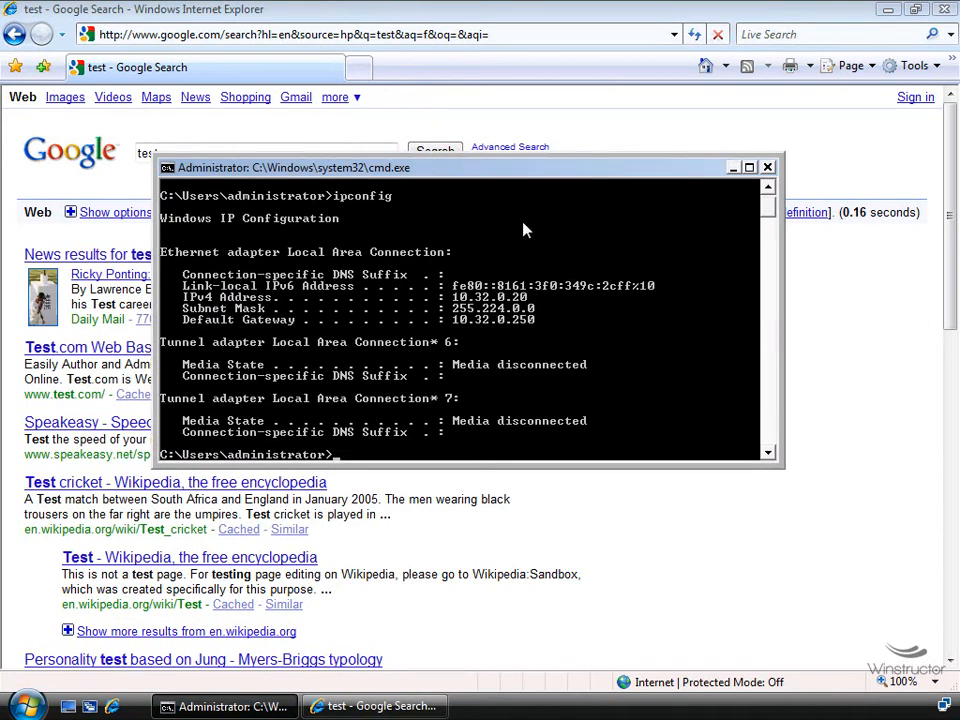
type("gpupdate")
key("Return")
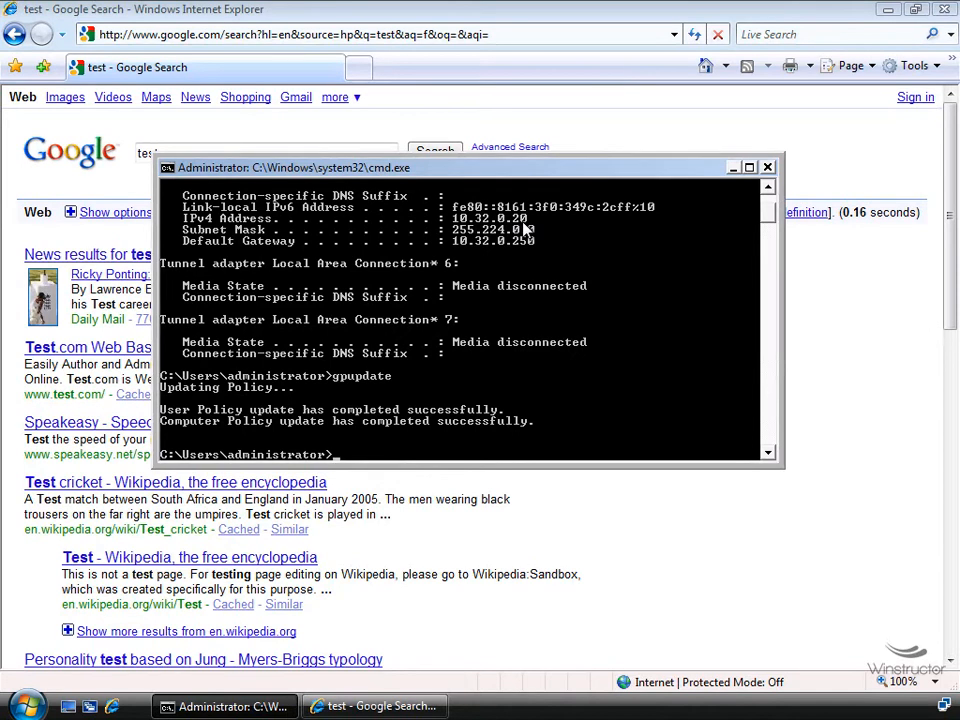
Reopen the LAN settings in the browser's Internet Options to check the configuration script address.
left_click(566, 10)
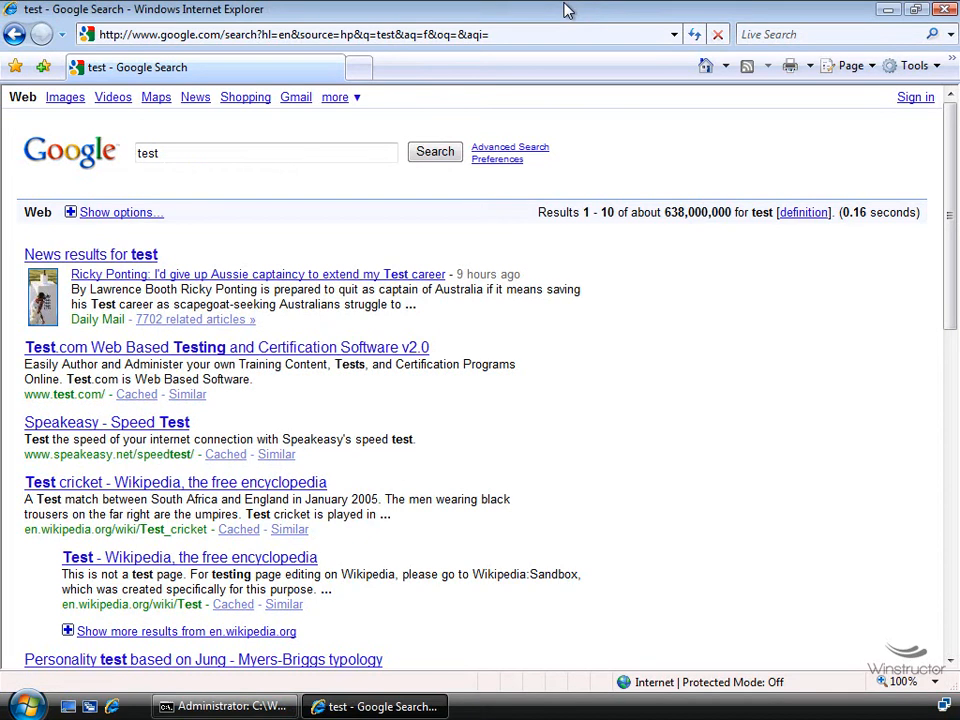
left_click(926, 70)
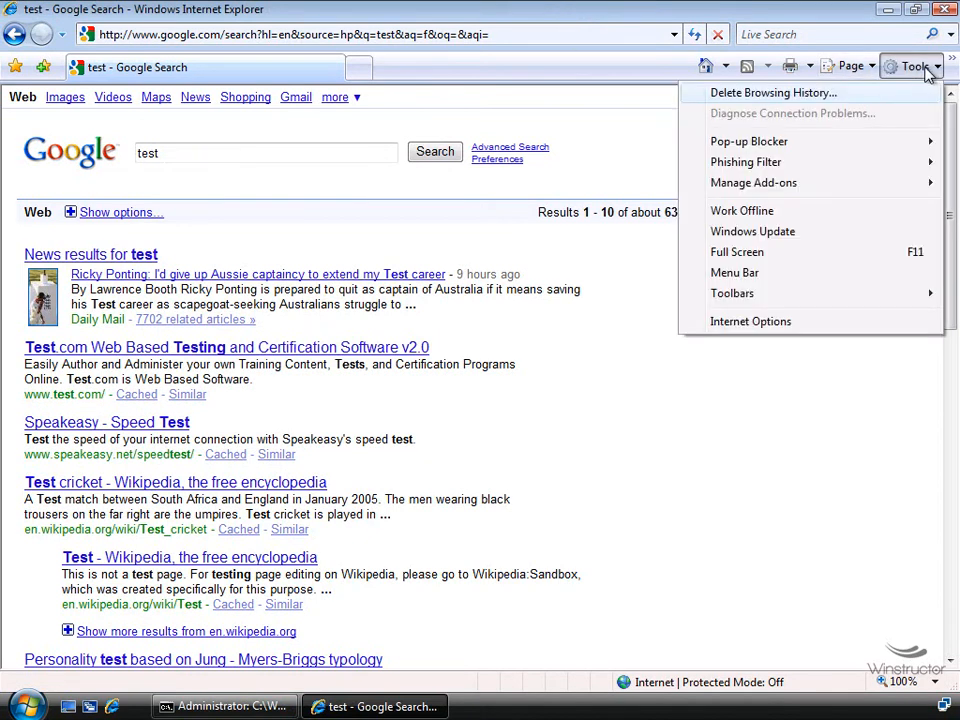
left_click(838, 328)
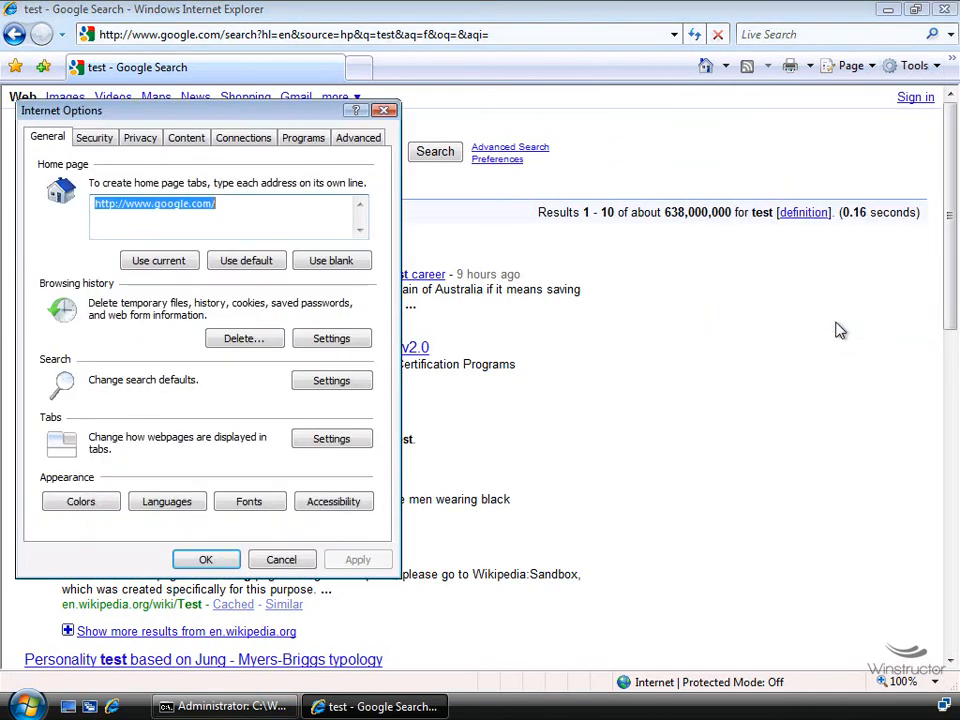
left_click(243, 138)
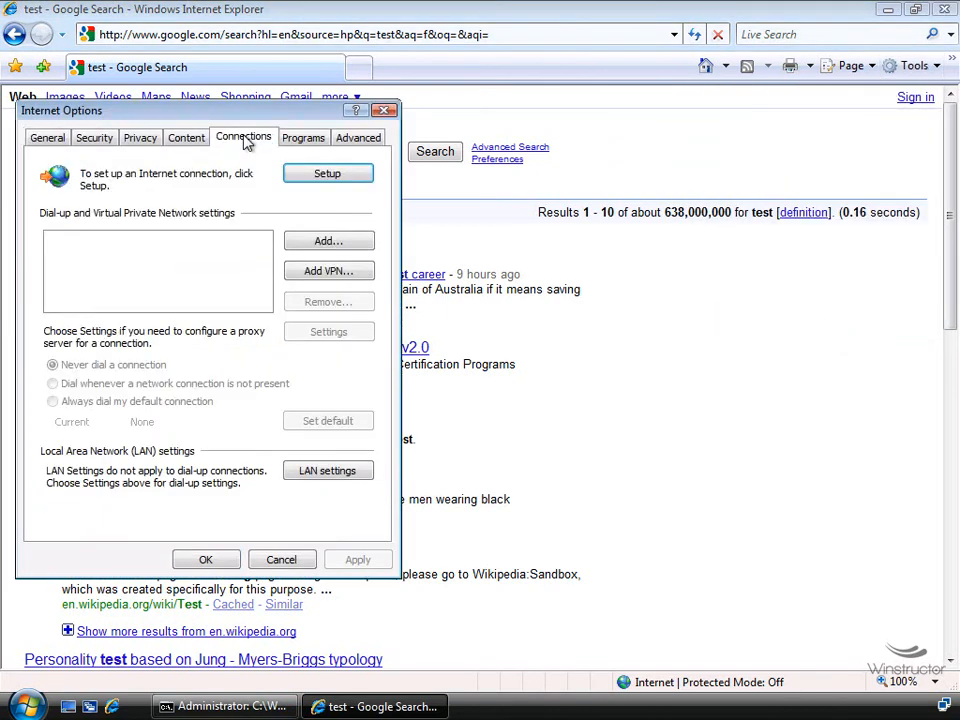
left_click(330, 471)
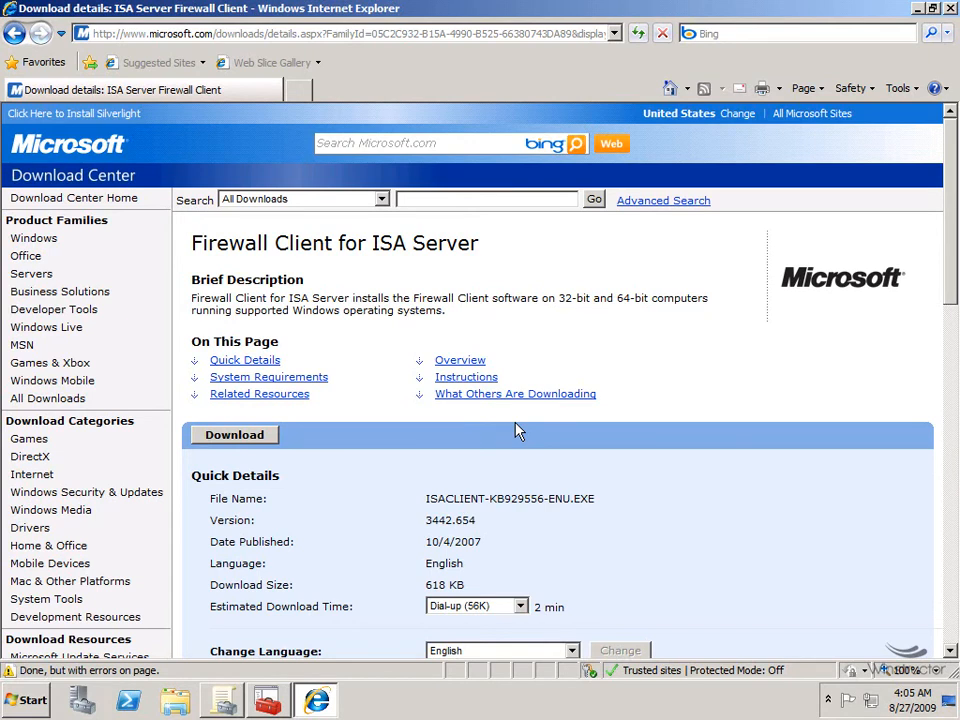
On the server, highlight the Firewall Client download page's address, and open the Clients folder on Local Disk (C:) to view its contents.
left_click(180, 33)
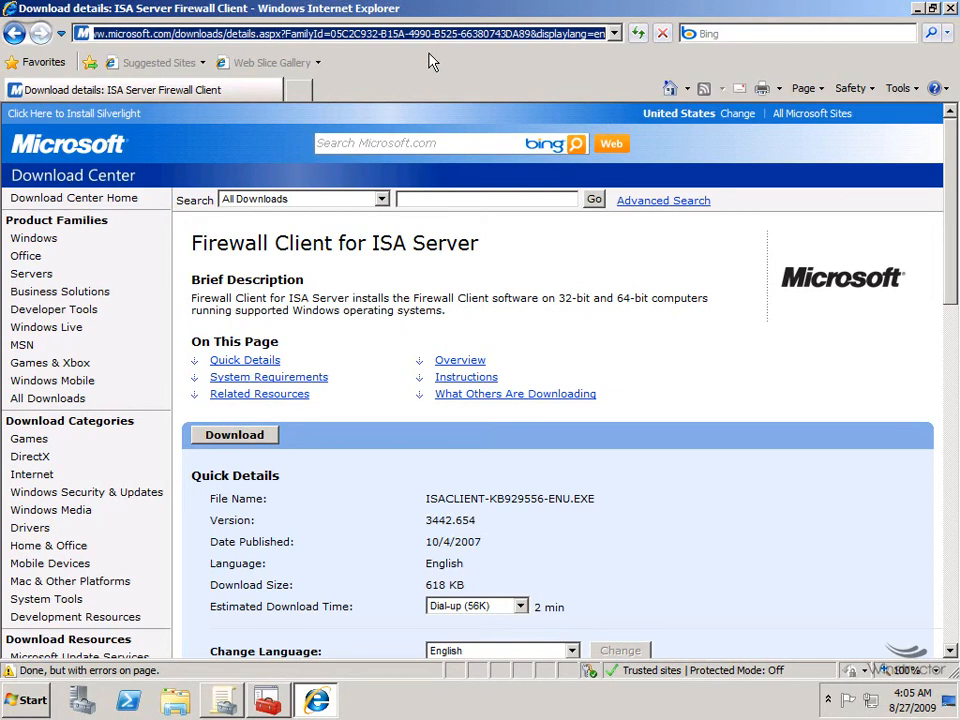
left_click(917, 8)
left_click(175, 700)
left_click(196, 384)
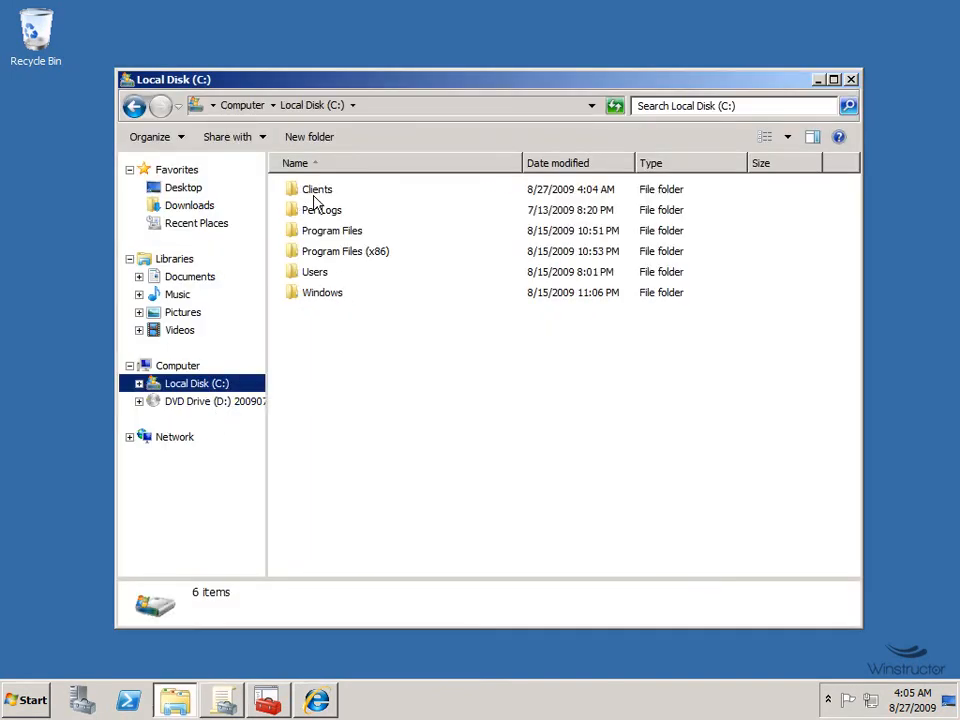
double_click(321, 195)
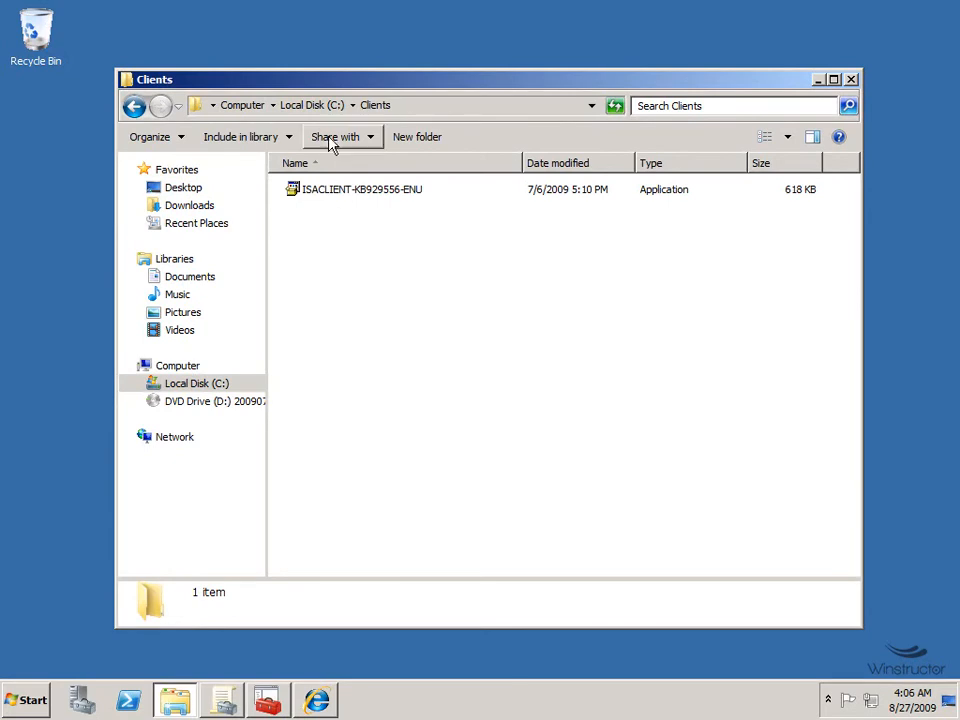
Return to Local Disk (C:) and enable advanced sharing for the Clients folder with the share name Clients.
left_click(312, 105)
right_click(314, 192)
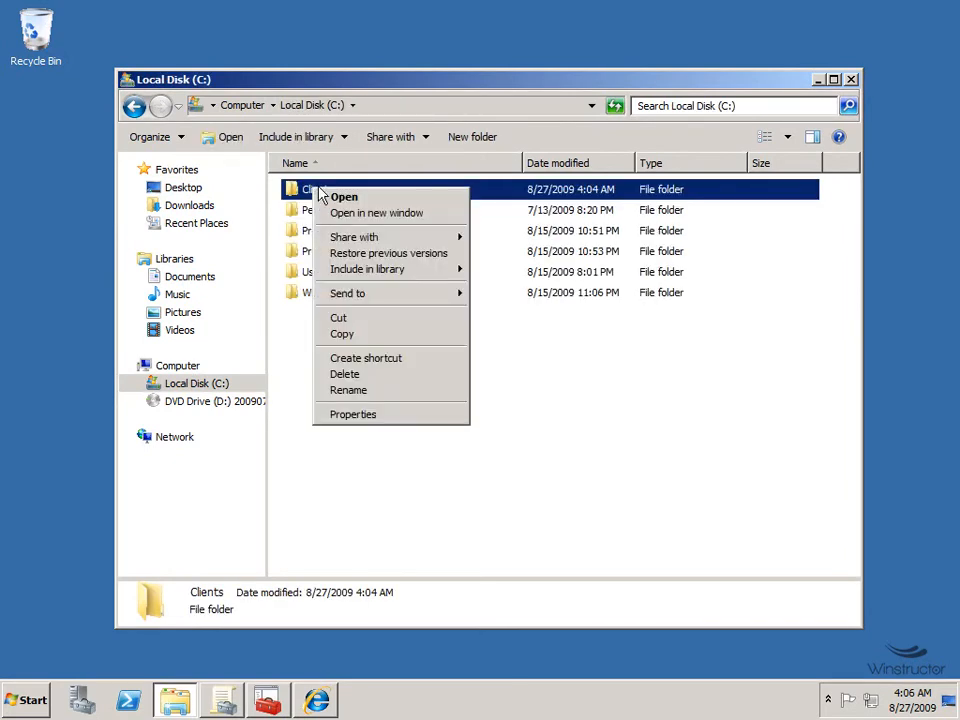
left_click(382, 416)
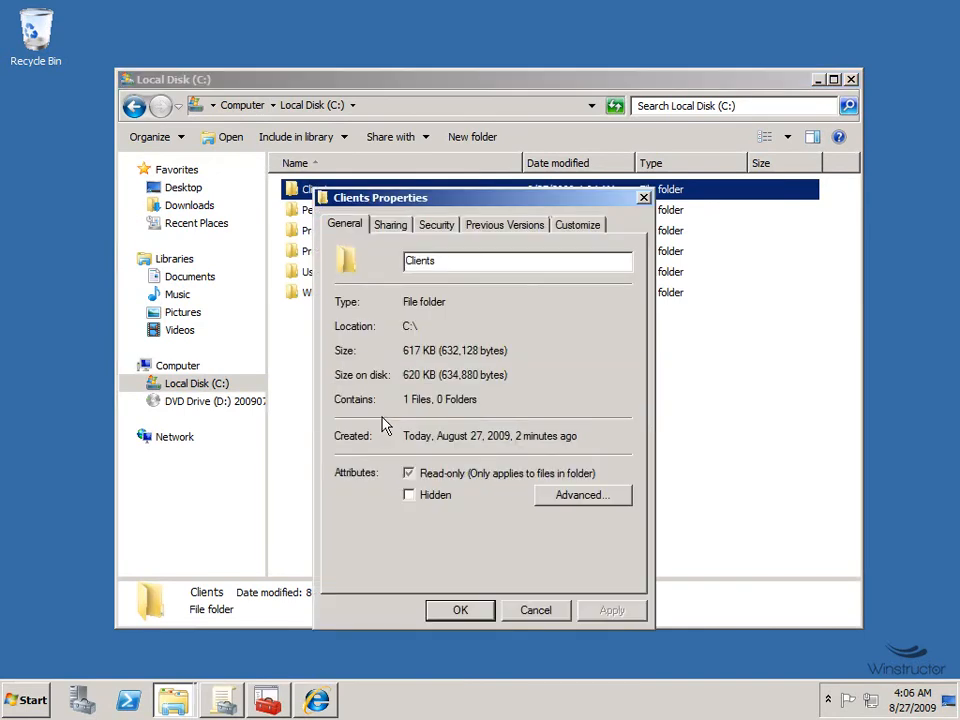
left_click(399, 228)
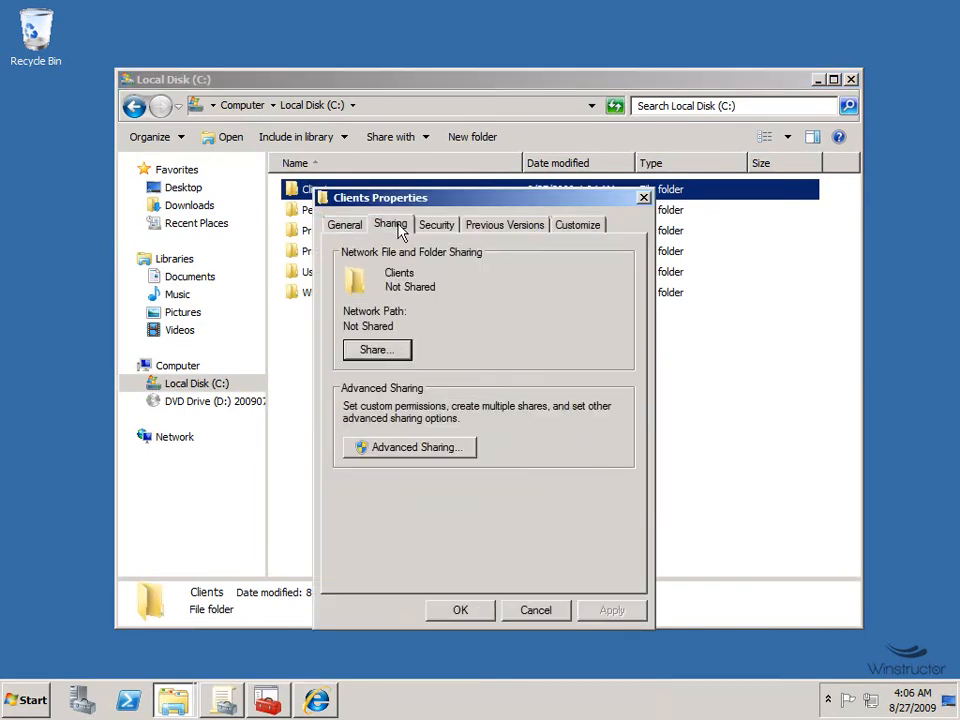
left_click(411, 446)
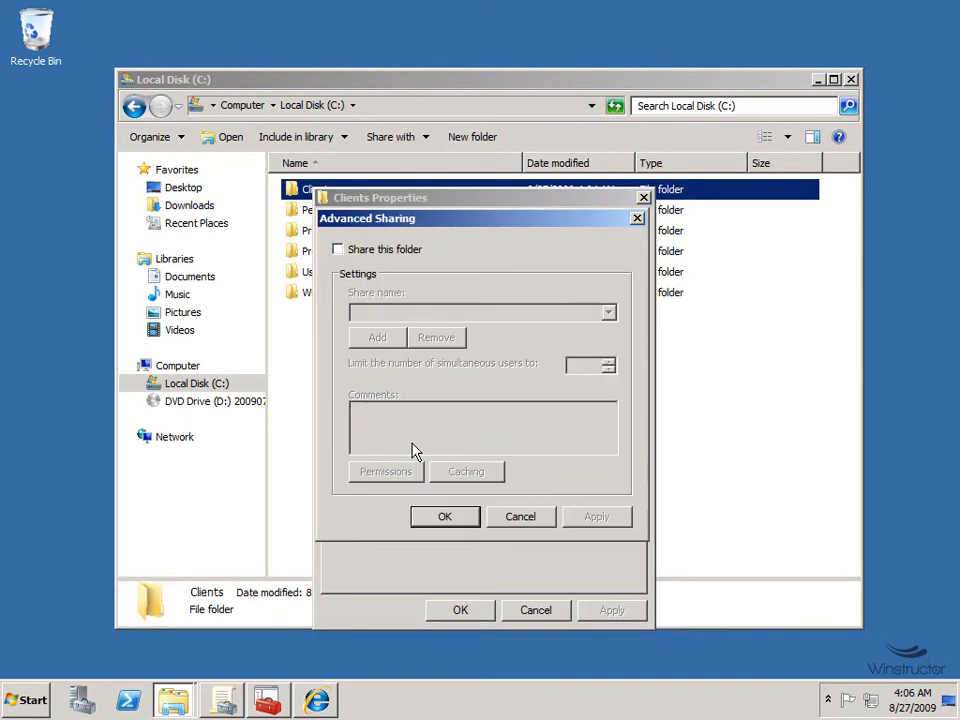
left_click(393, 258)
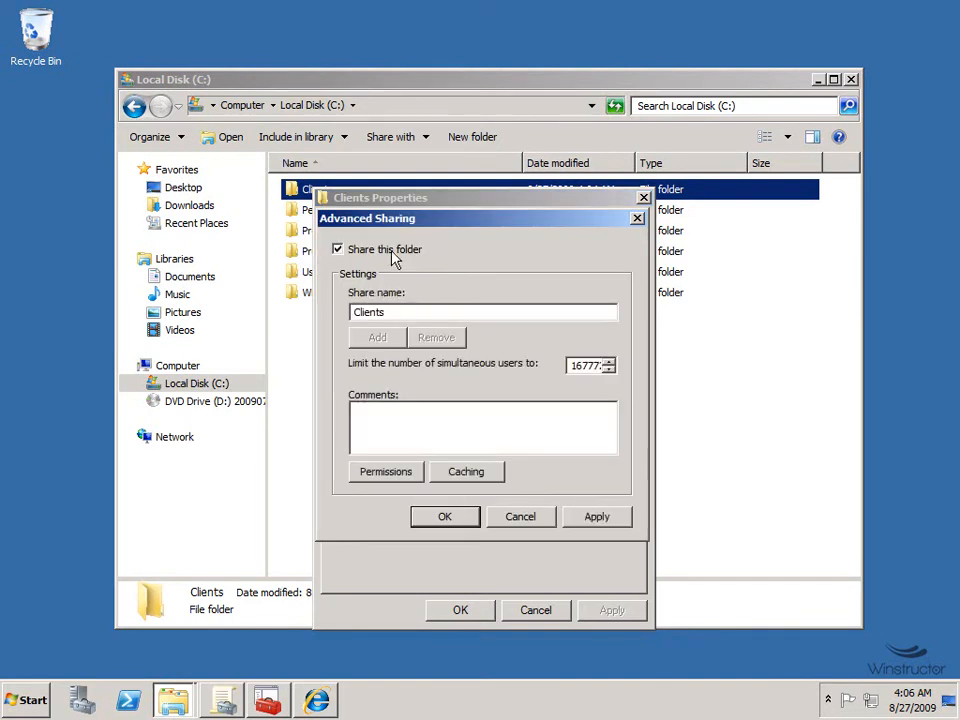
Grant Everyone Full Control in the share permissions of the Clients folder.
left_click(401, 473)
left_click(556, 455)
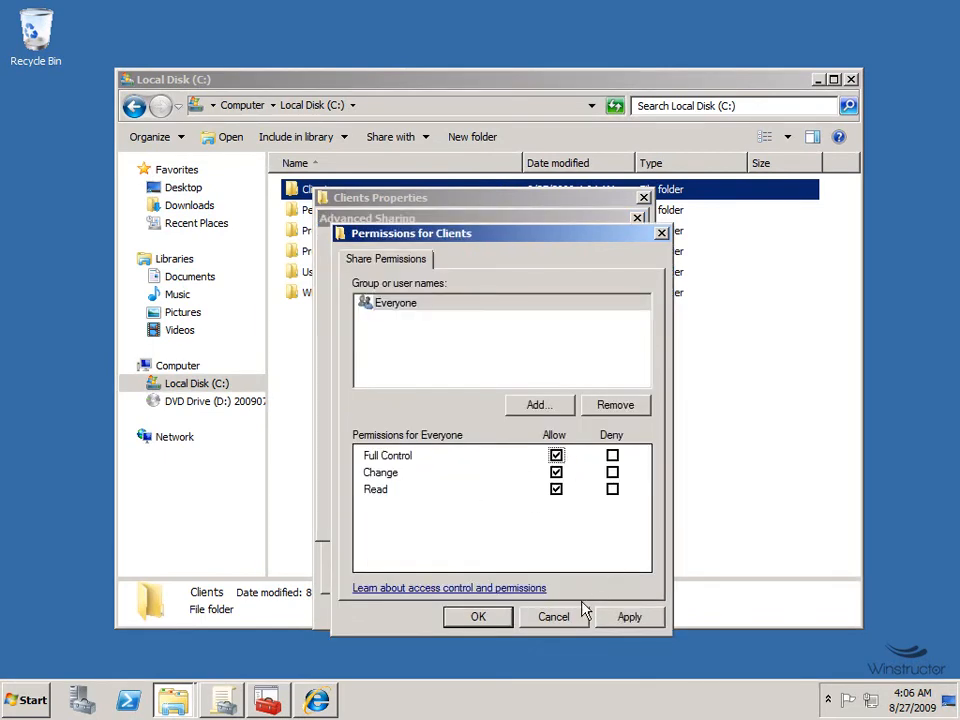
left_click(495, 622)
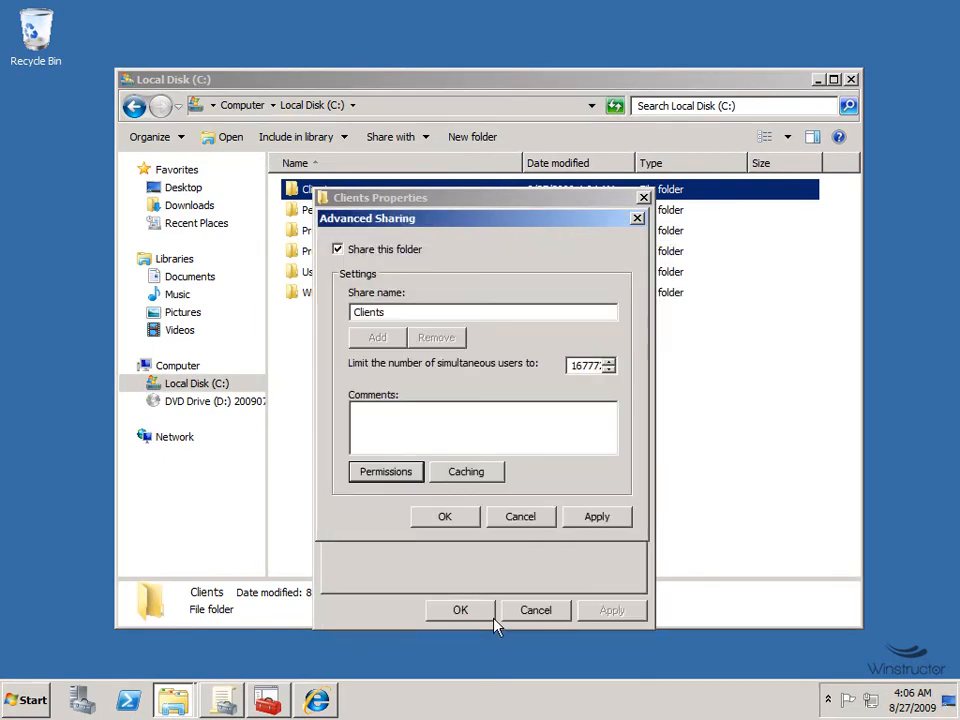
Accept the advanced sharing settings for the Clients folder and close its properties.
left_click(474, 518)
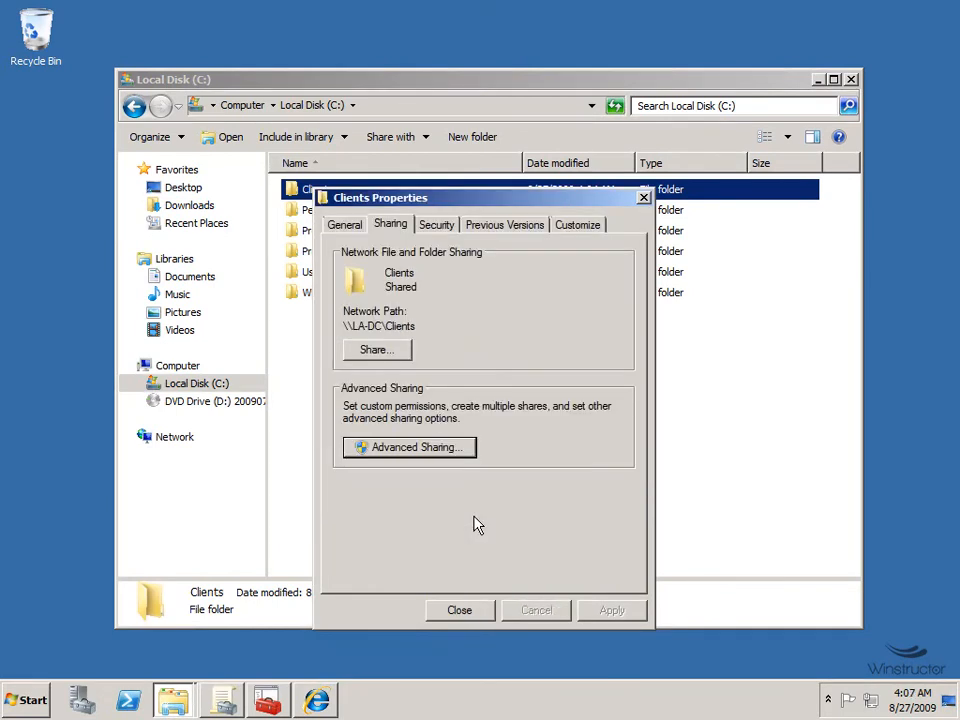
left_click(472, 611)
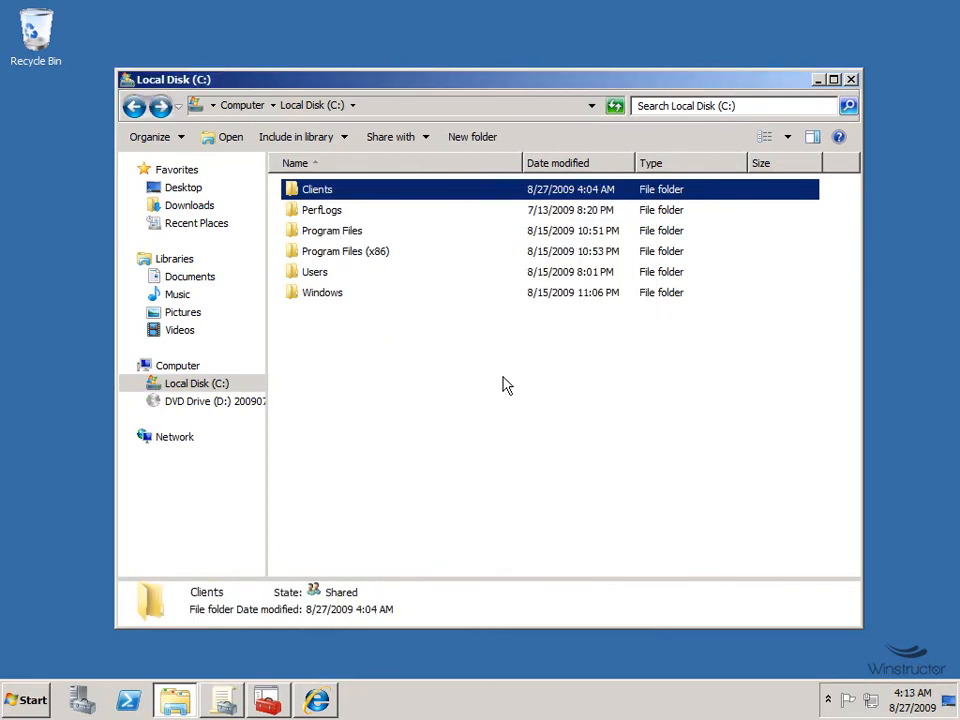
Open a Command Prompt and change to the C:\Clients directory.
left_click(20, 699)
left_click(113, 279)
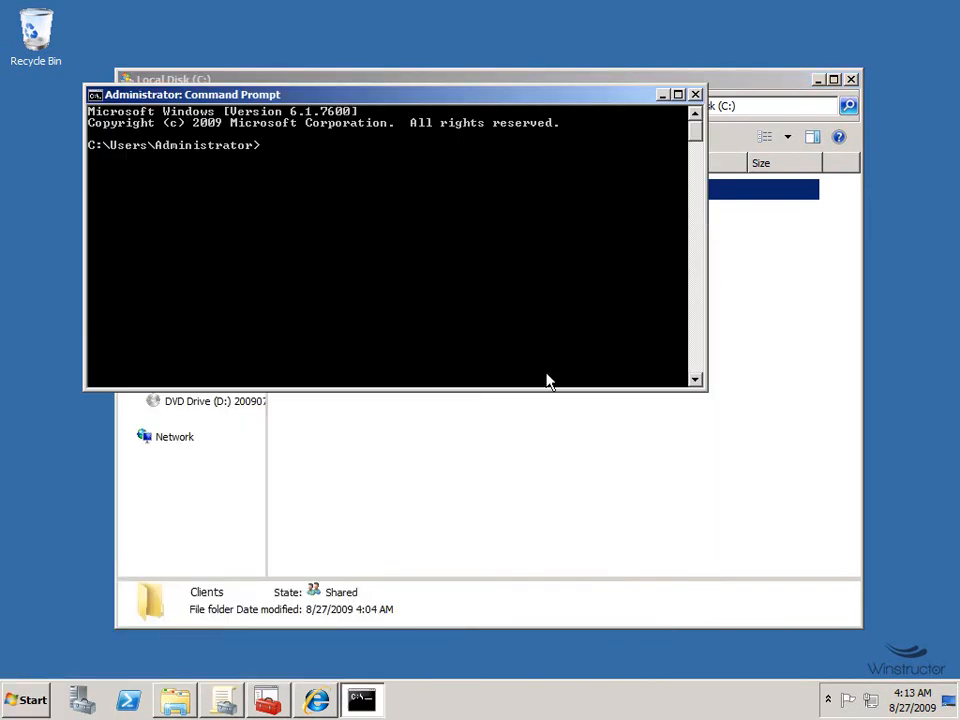
type("cd \\client")
key("Tab")
key("Return")
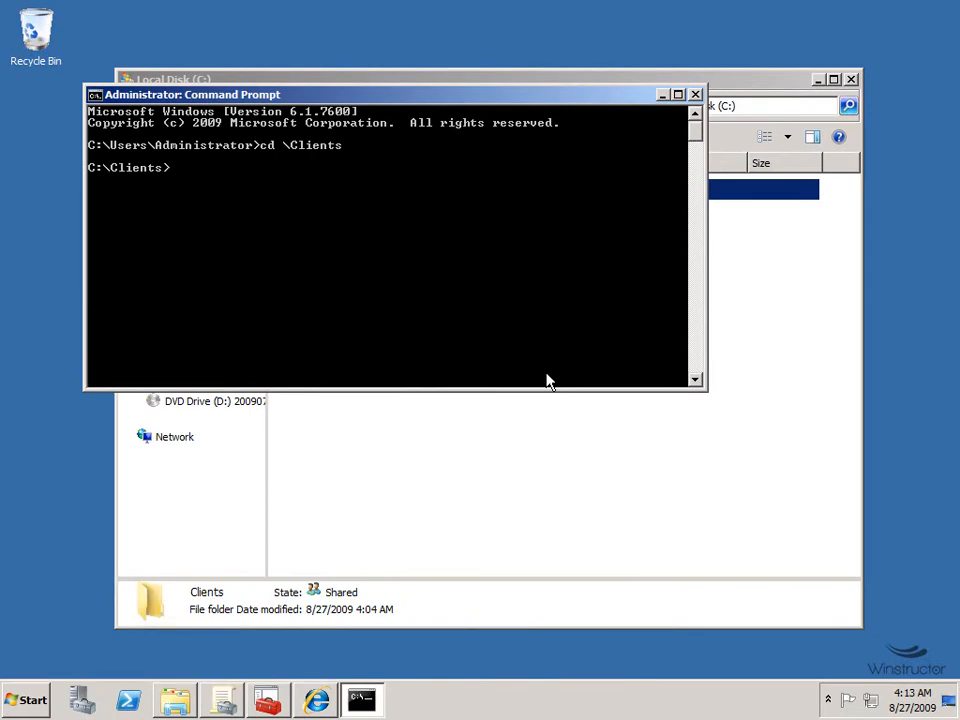
Extract ISACLIENT-KB929556-ENU.EXE into c:\client by running it with the options /t:c:\client /c.
type("ISACLIENT-KB929556-ENU.EXE")
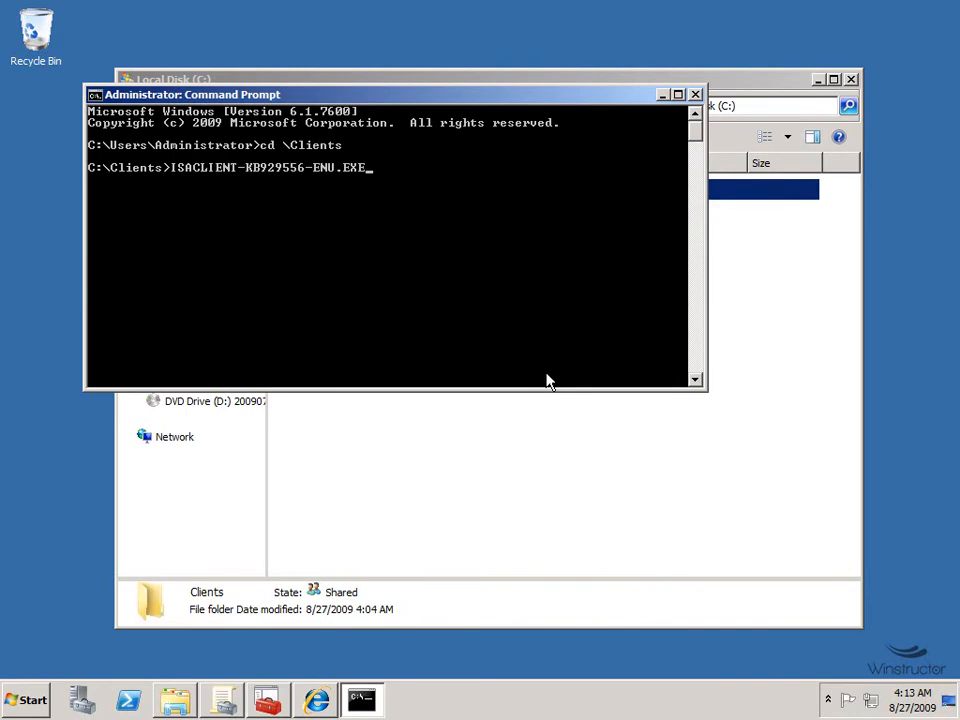
type(" /t:c:\\client /c")
key("Return")
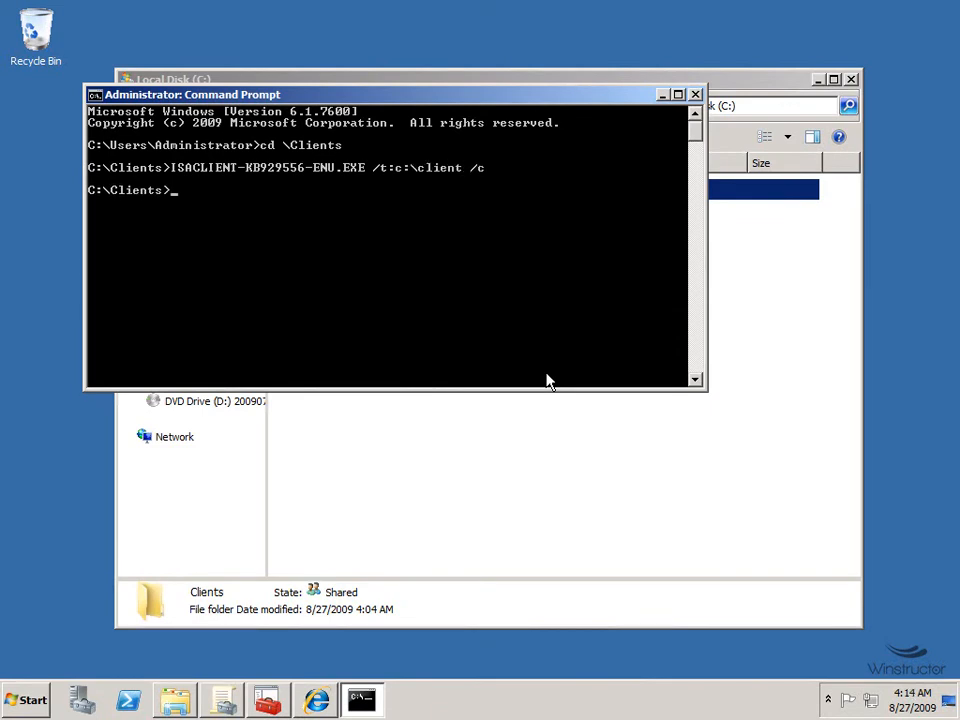
Bring Local Disk (C:) back to the front and open the extracted client folder.
left_click_drag(452, 147, 495, 320)
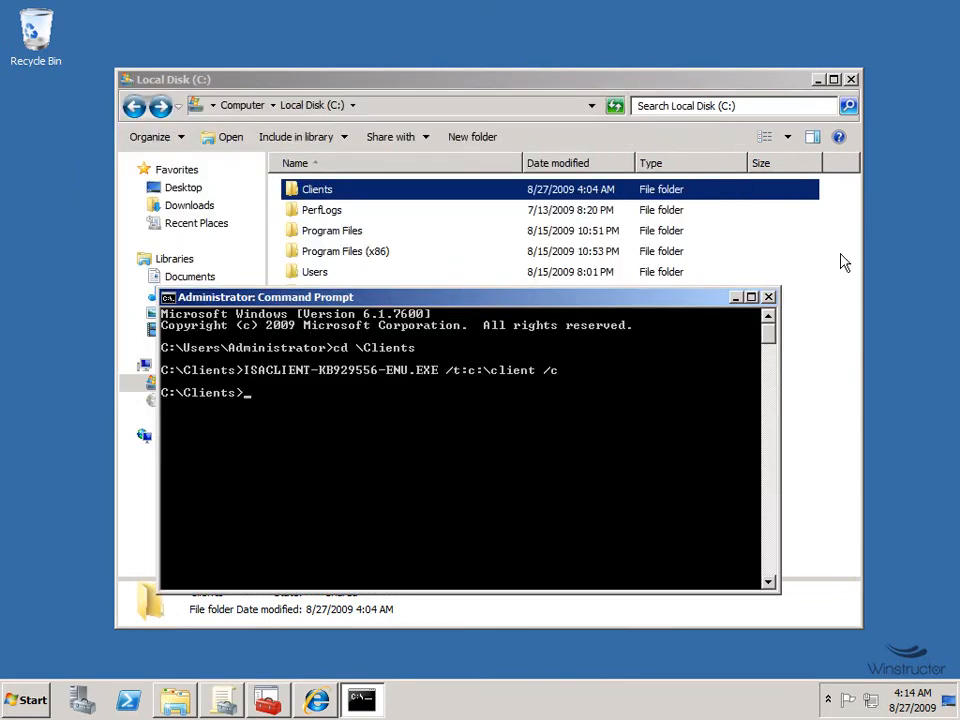
left_click(790, 255)
left_click(308, 192)
double_click(308, 192)
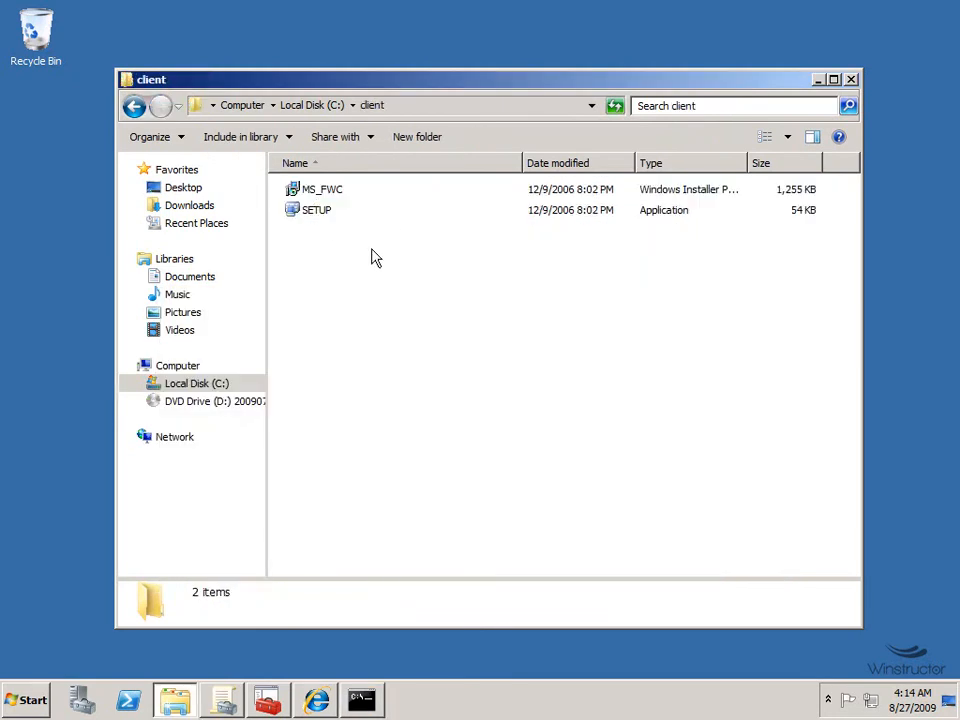
Move the MS_FWC and SETUP files from the client folder into the shared Clients folder.
left_click_drag(373, 255, 306, 189)
right_click(321, 199)
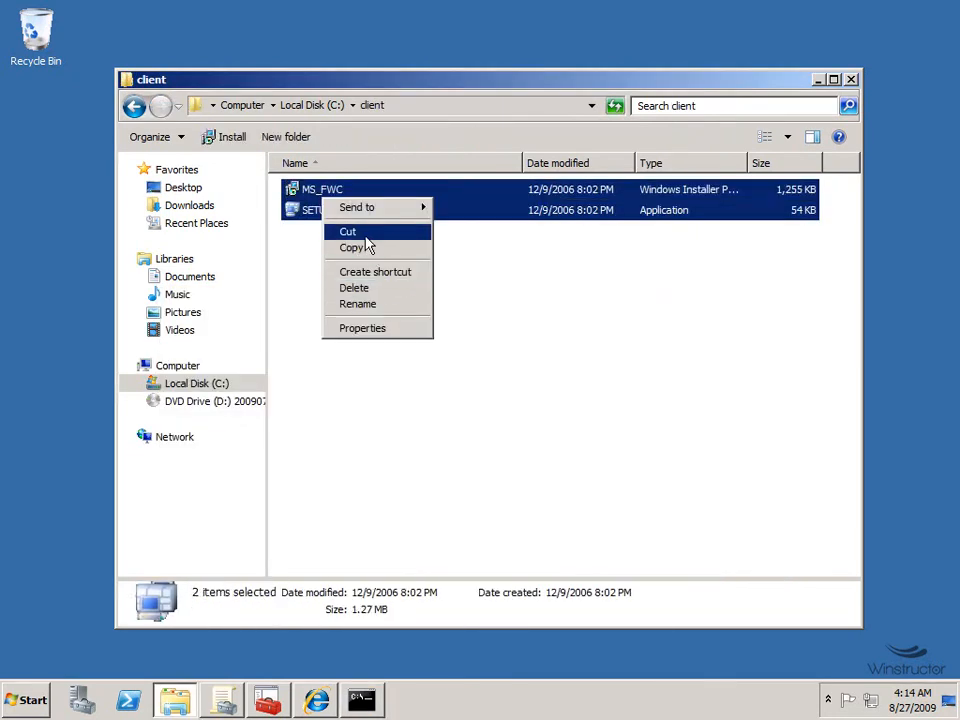
left_click(362, 232)
key("BackSpace")
left_click(327, 213)
double_click(327, 213)
right_click(375, 329)
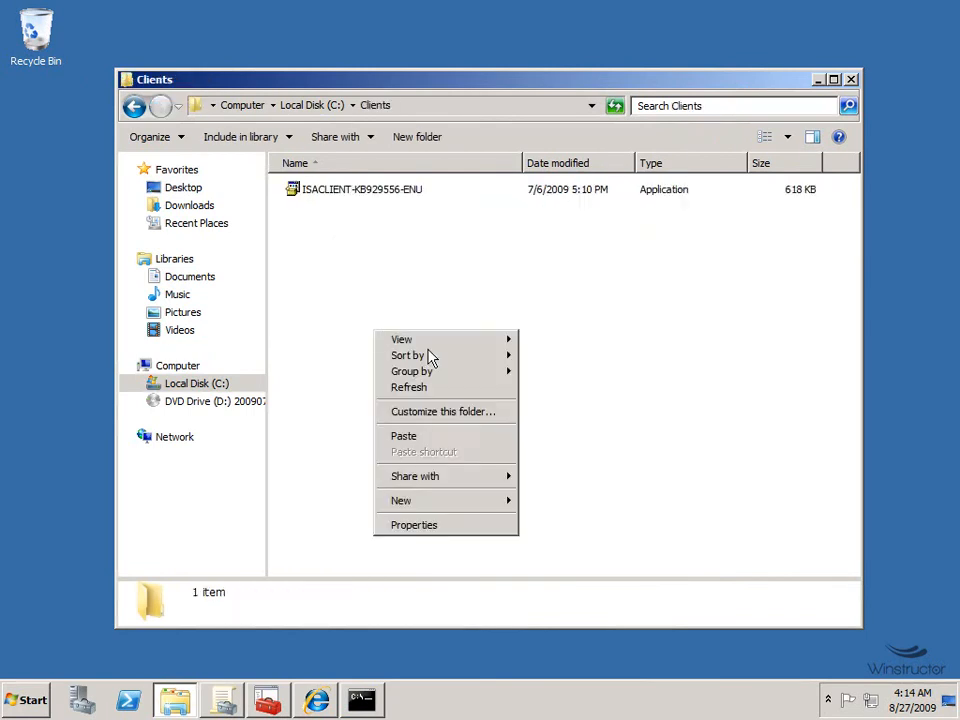
left_click(440, 436)
left_click(447, 434)
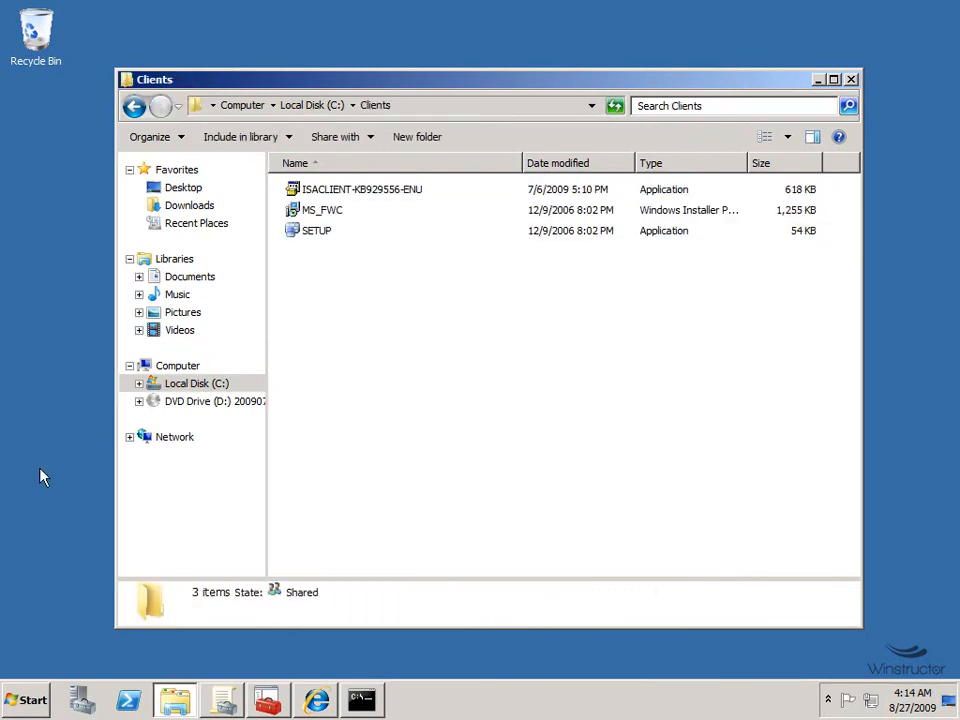
In Active Directory Users and Computers, create an organizational unit named Firewall Clients directly under jorcus.com.
left_click(22, 700)
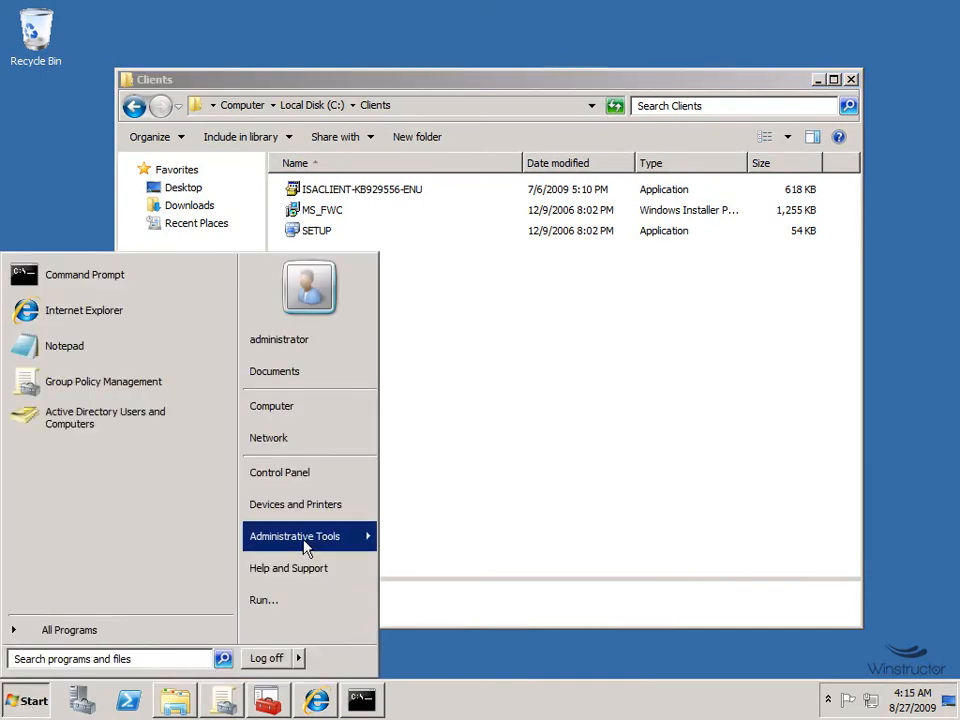
mouse_move(315, 536)
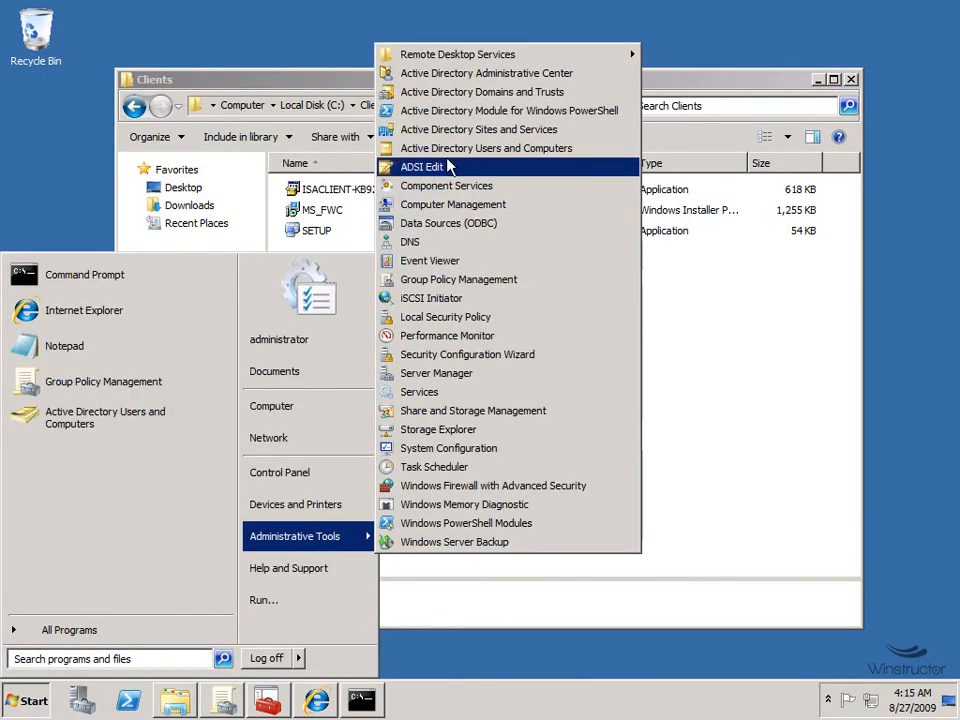
left_click(520, 152)
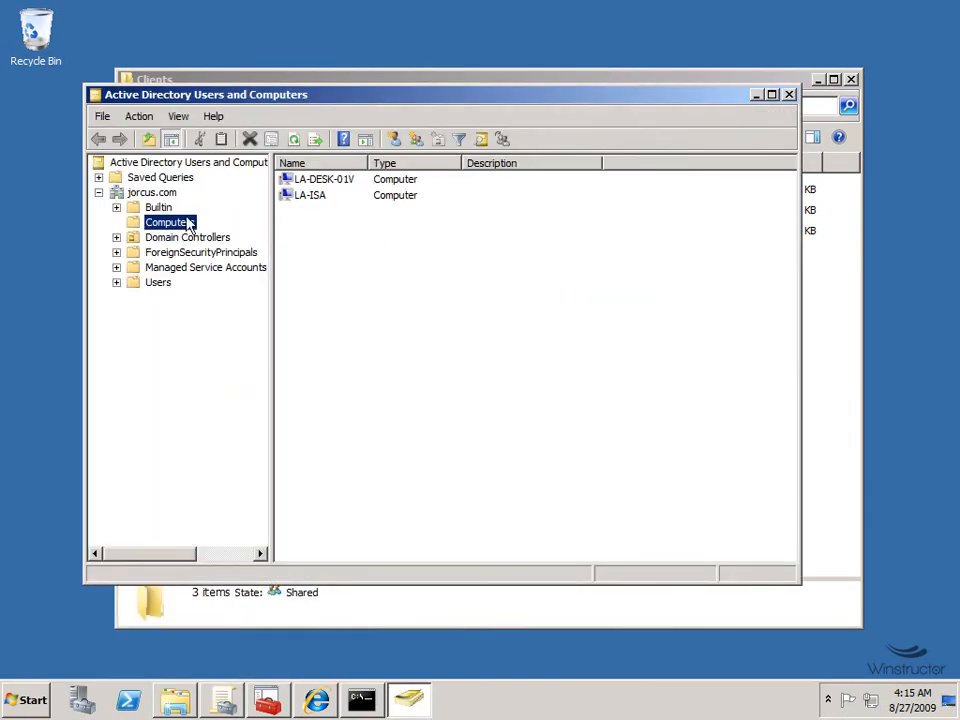
left_click(170, 192)
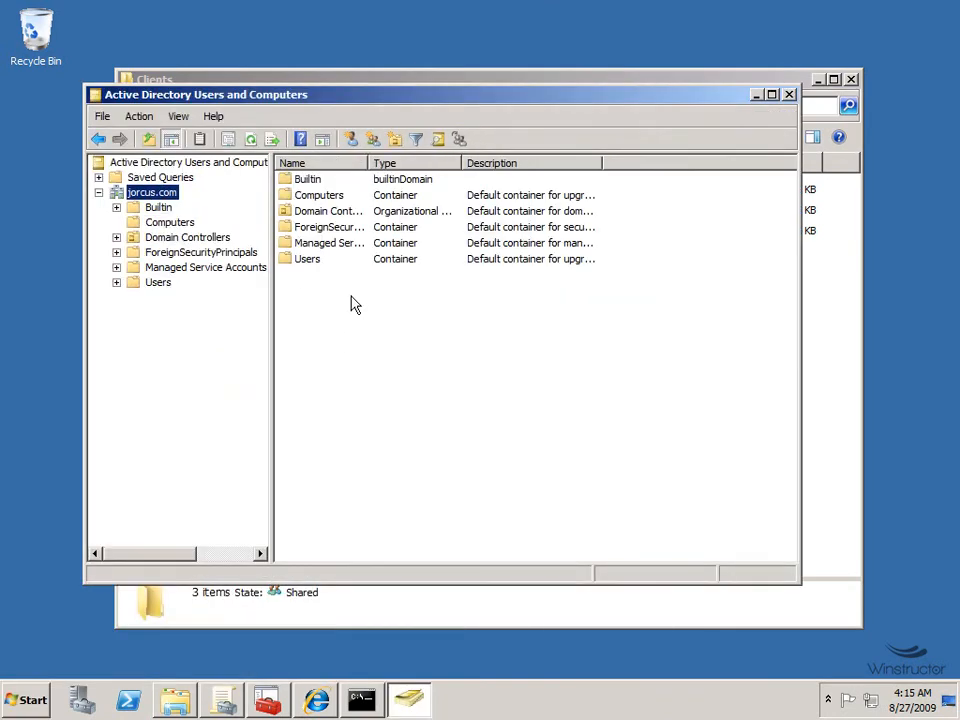
right_click(353, 298)
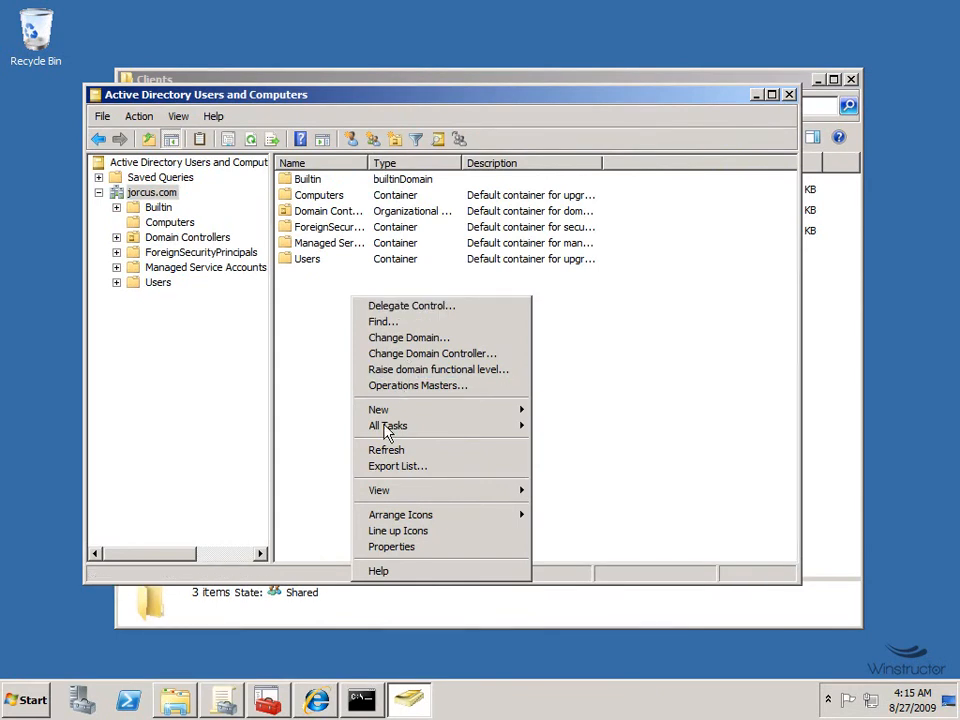
mouse_move(418, 412)
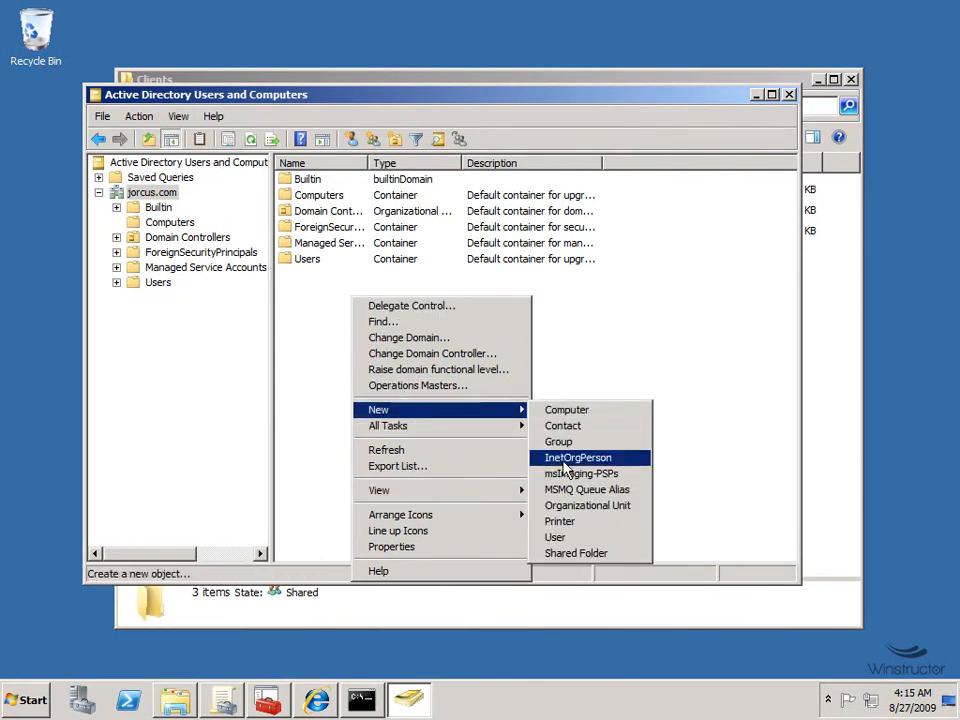
left_click(566, 506)
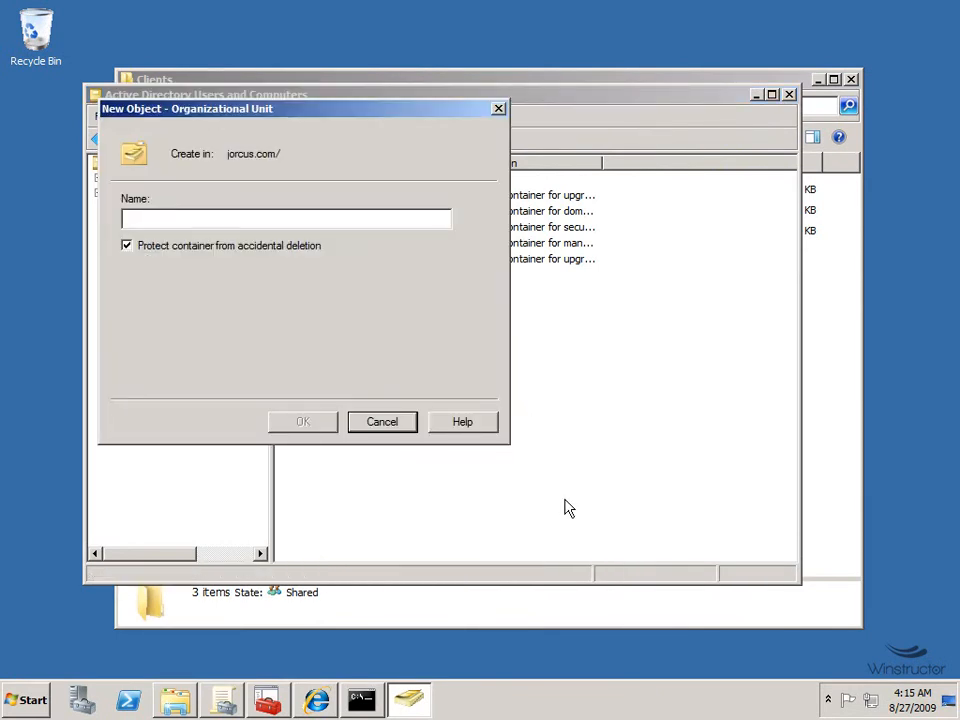
type("Firewall")
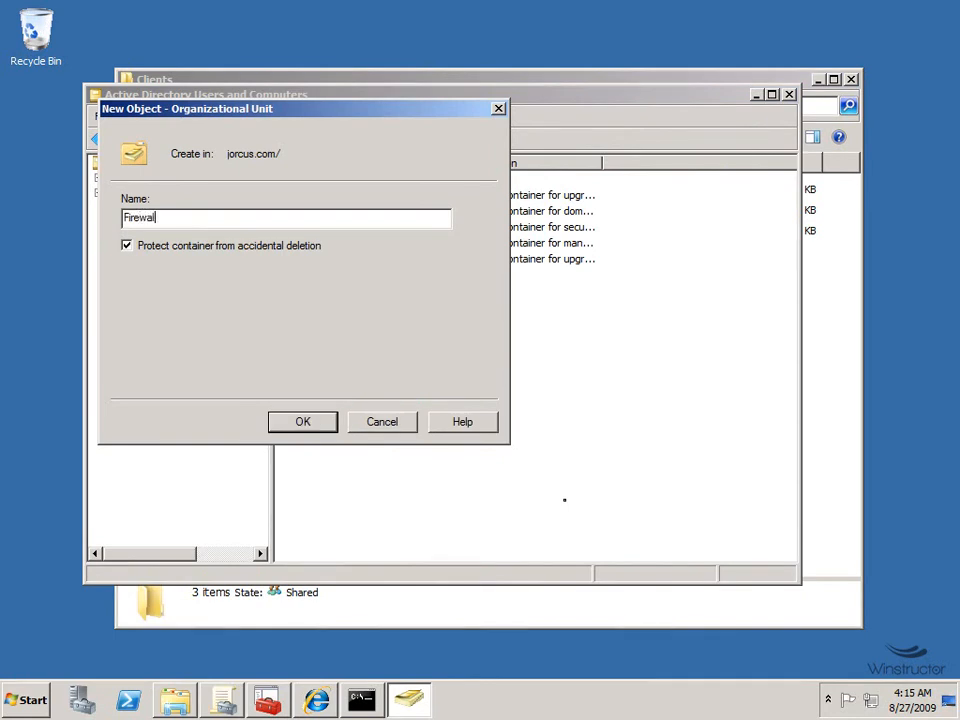
type(" Clients")
left_click(305, 422)
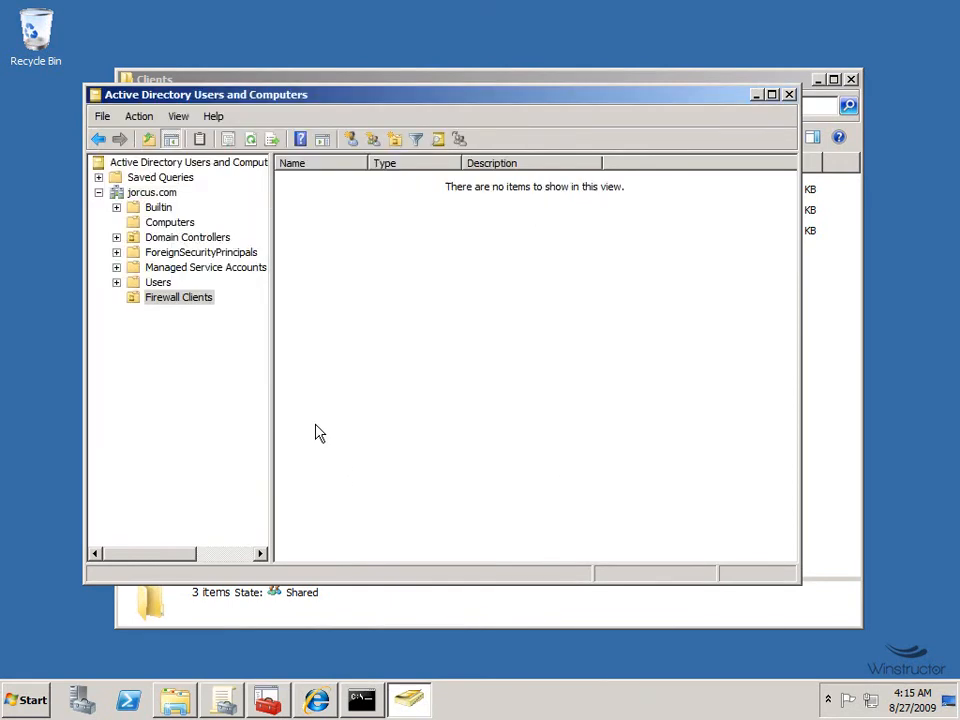
Move the computer LA-DESK-01V from Computers into the Firewall Clients organizational unit, accepting the move, and check both containers.
left_click(175, 226)
left_click(320, 180)
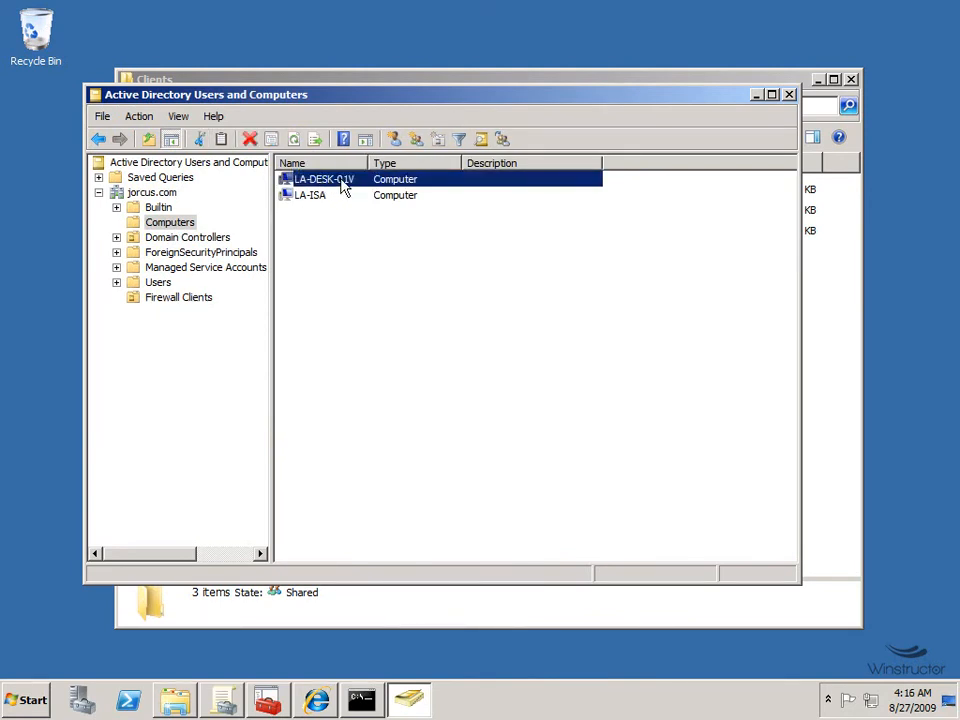
left_click_drag(343, 187, 186, 303)
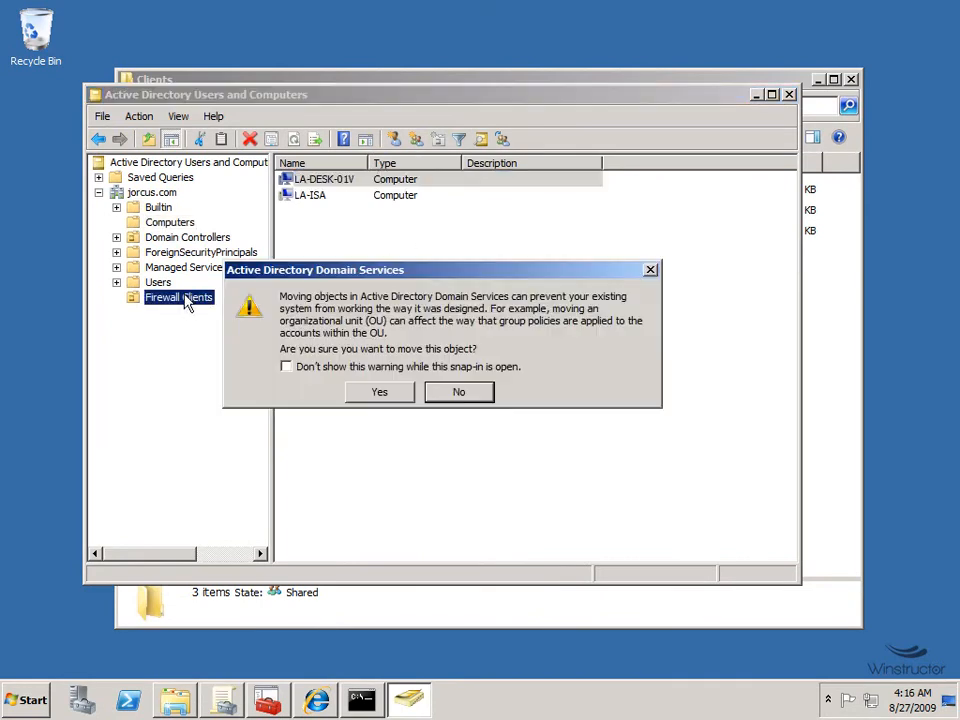
left_click(379, 392)
left_click(170, 222)
left_click(200, 299)
key("F2")
Close the Default Domain Policy editor and open Group Policy Management in a maximized window.
left_click(267, 701)
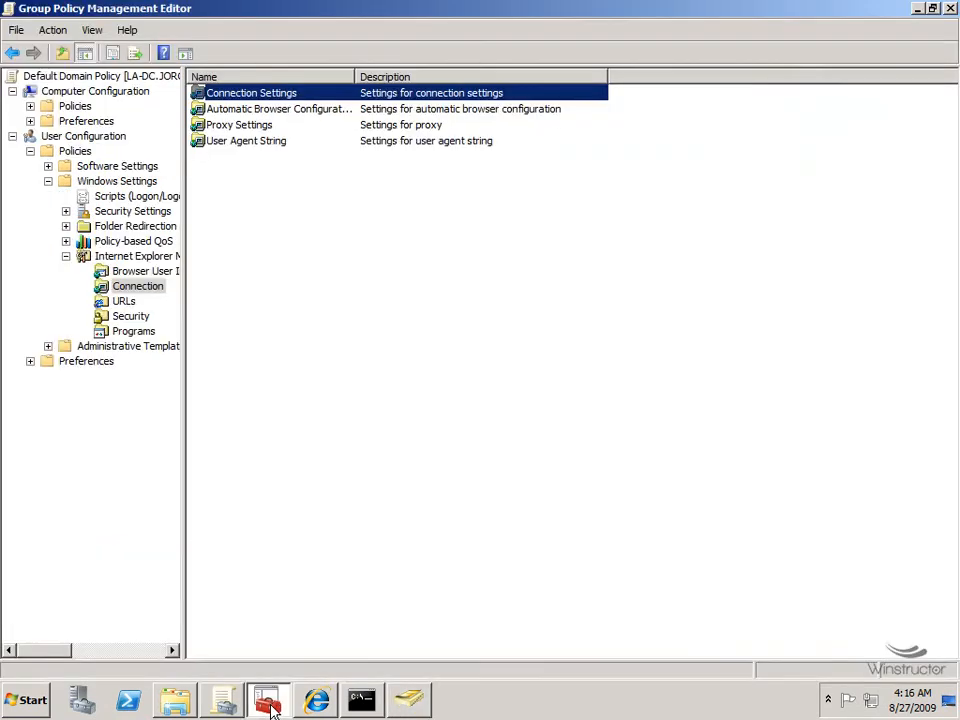
left_click(950, 9)
key("super")
mouse_move(360, 536)
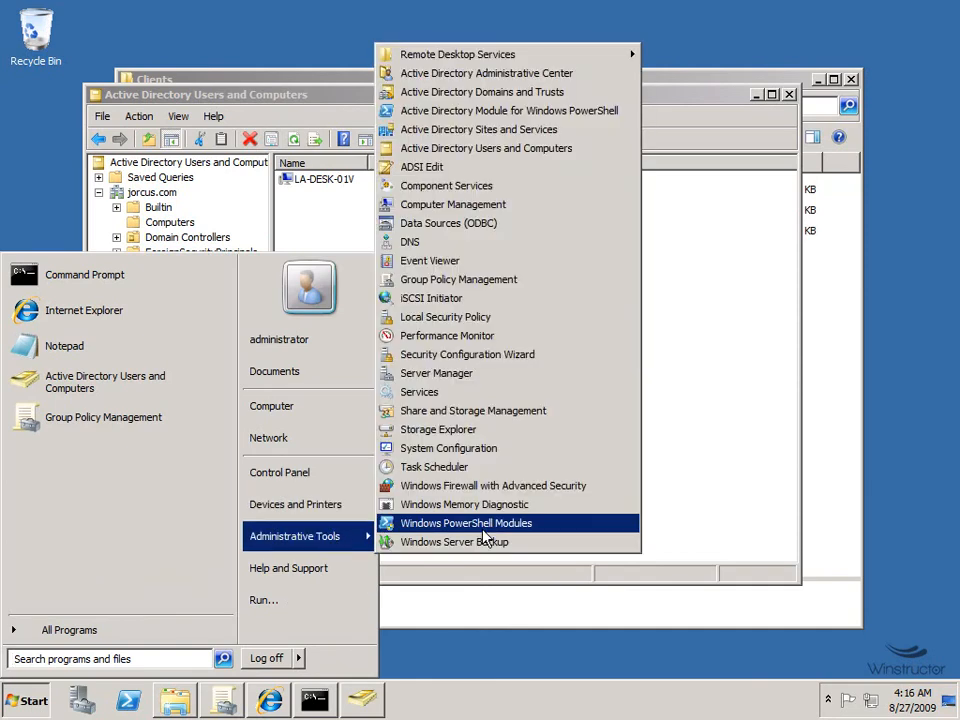
left_click(424, 280)
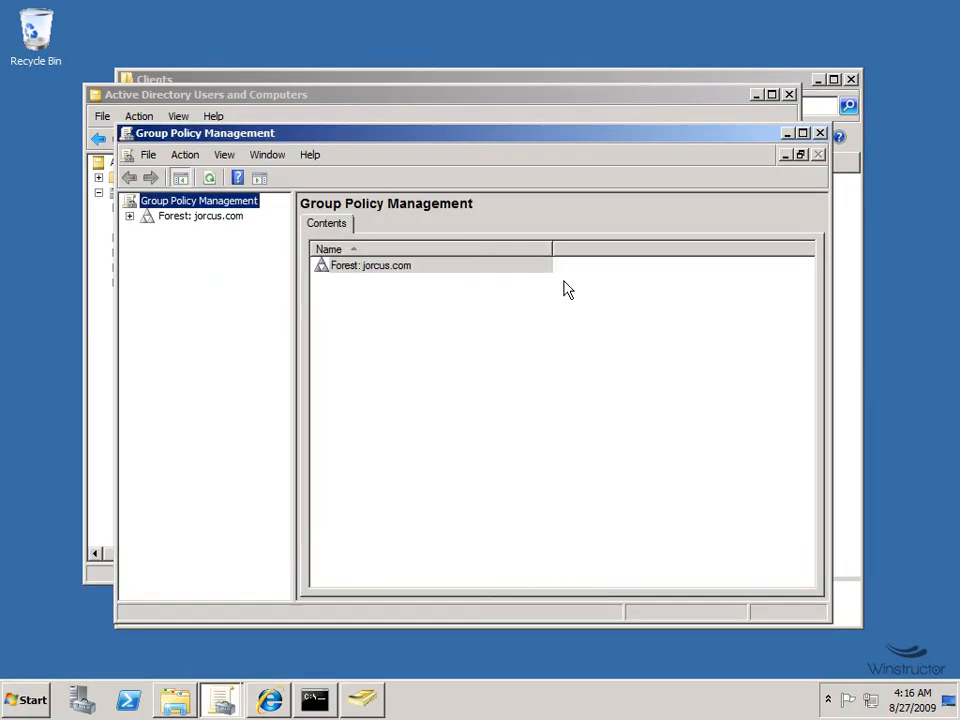
left_click(804, 132)
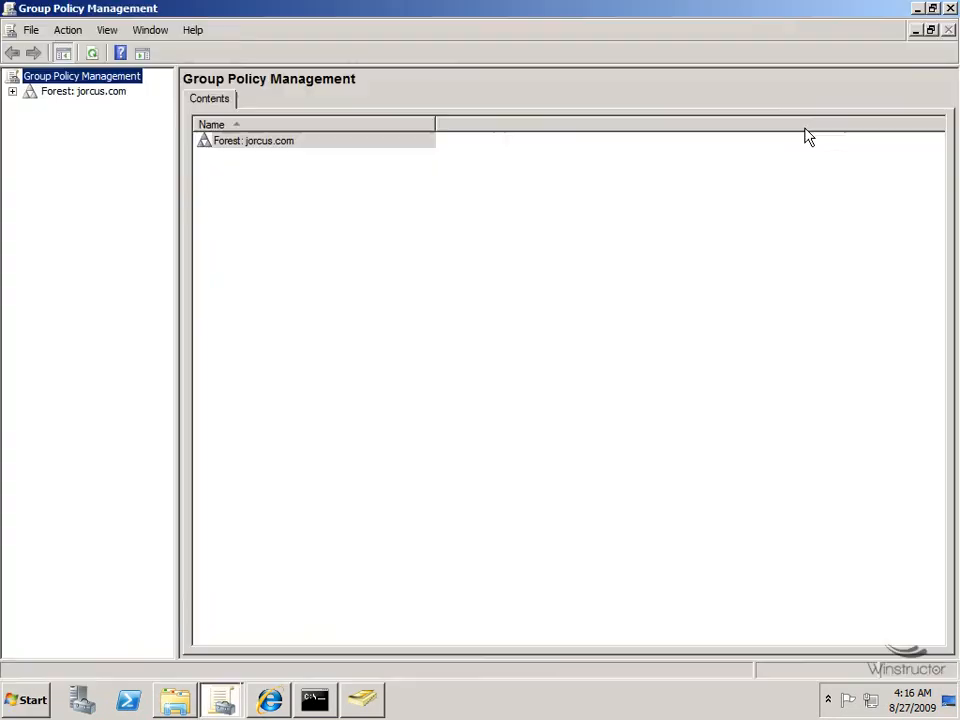
Create a GPO named Install the FW Client, linked to the Firewall Clients organizational unit in jorcus.com.
left_click(12, 91)
left_click(30, 106)
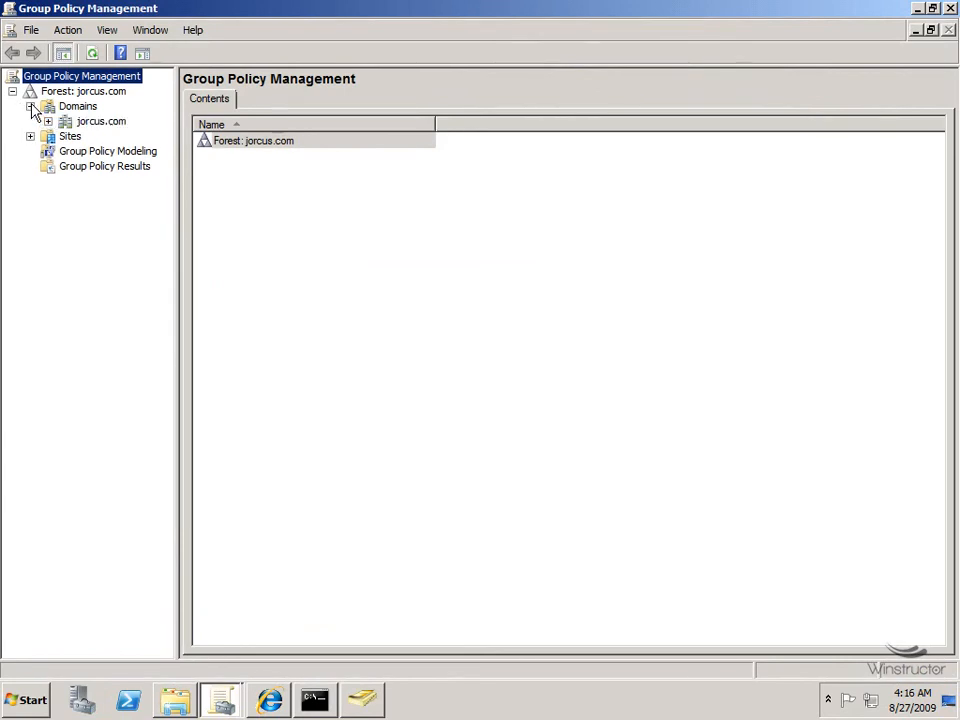
left_click(48, 121)
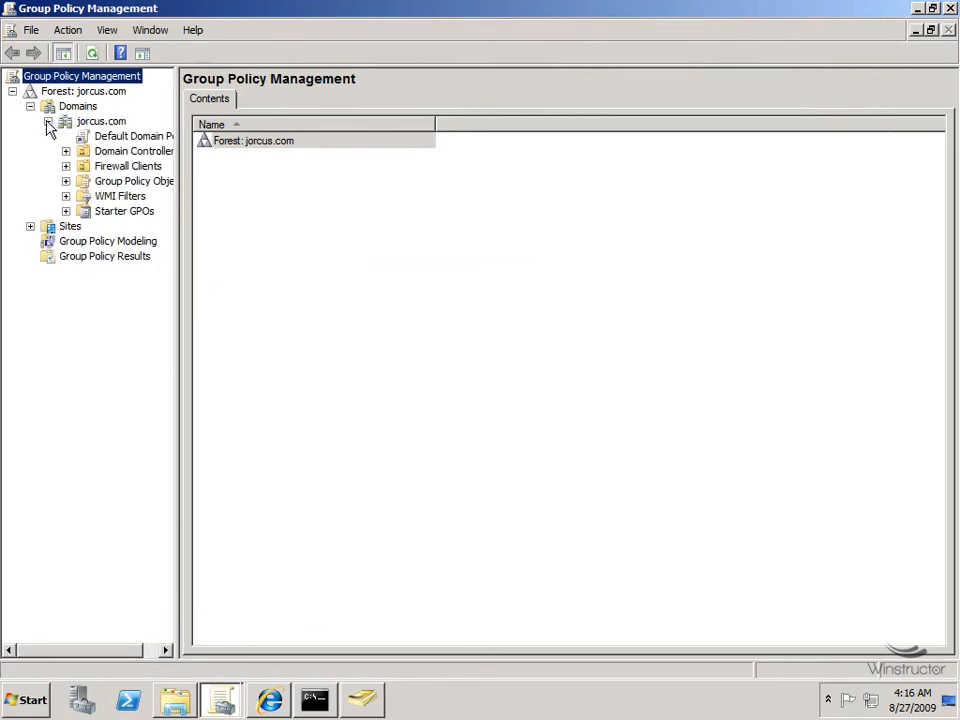
right_click(128, 172)
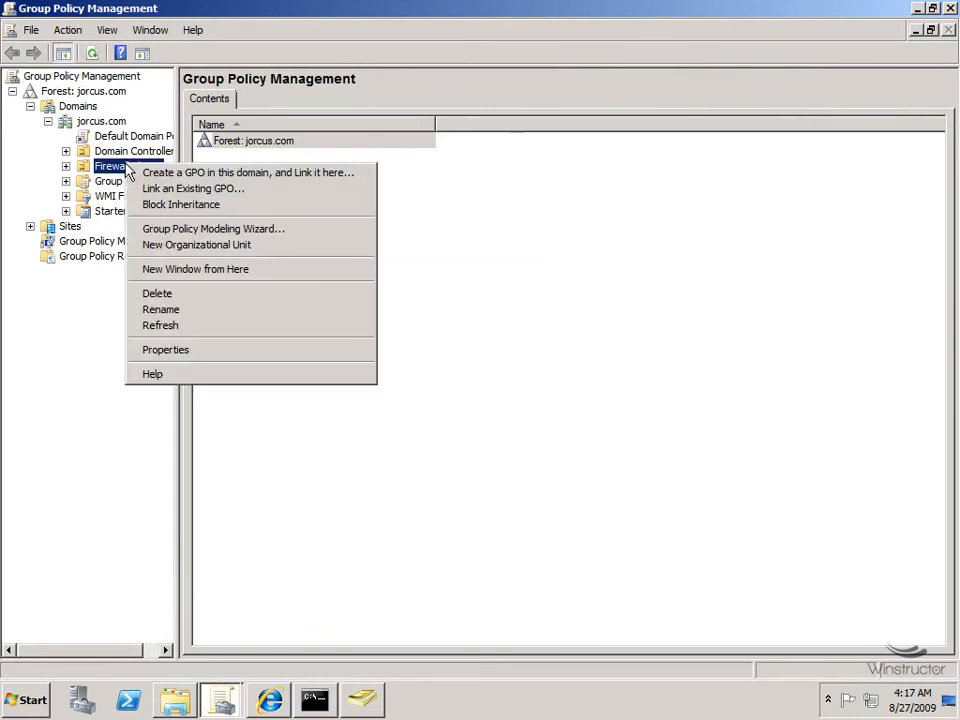
left_click(272, 176)
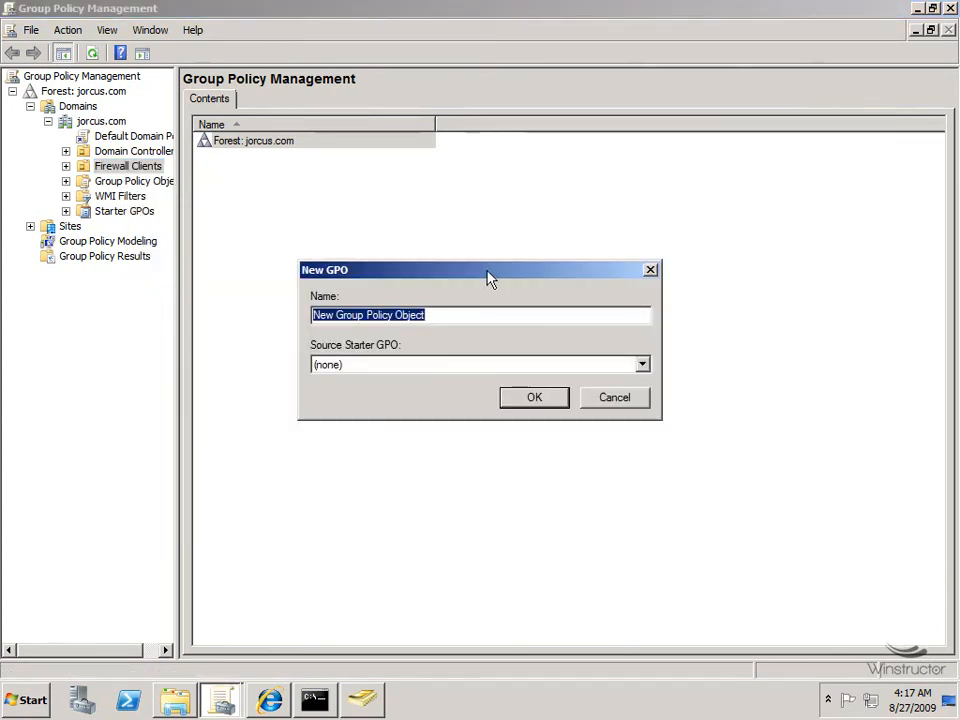
type("Install the FW Client")
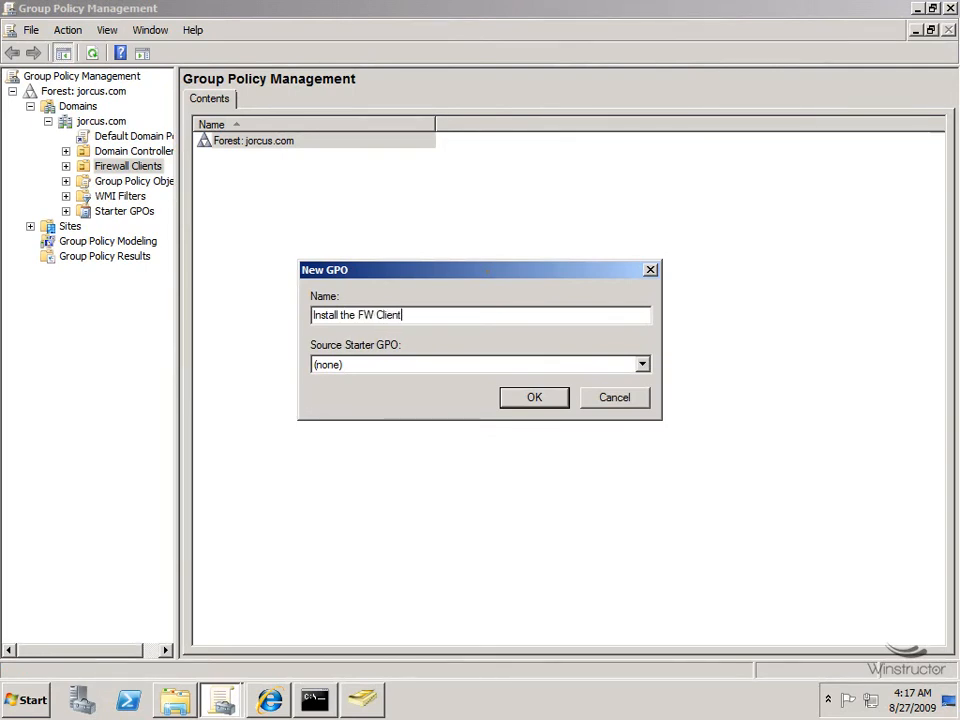
left_click(527, 400)
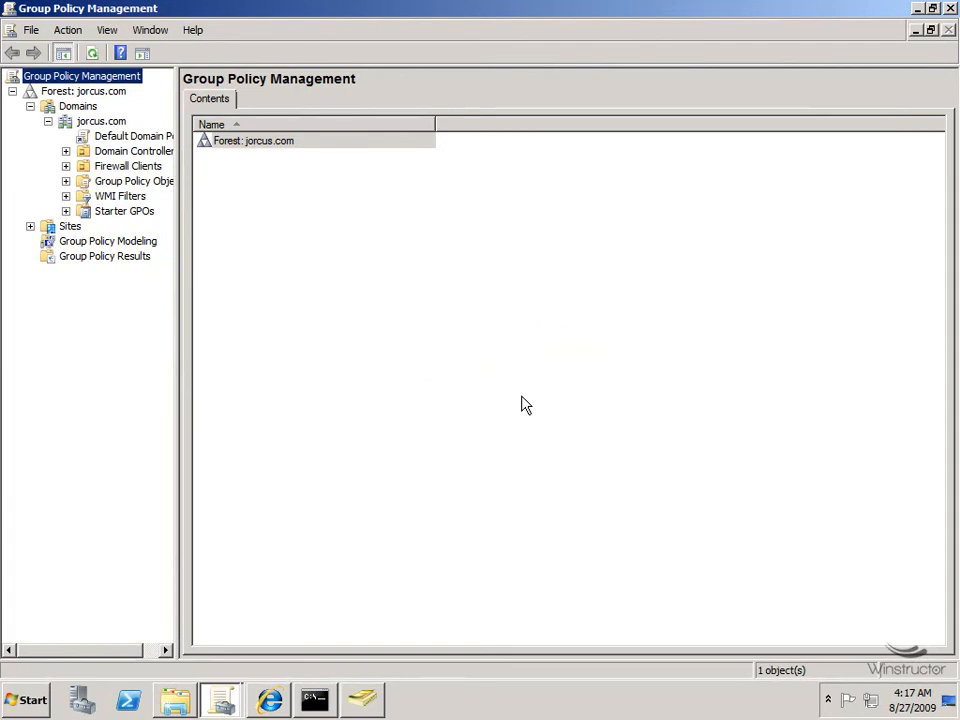
Open the Install the FW Client policy under Firewall Clients for editing.
left_click(66, 166)
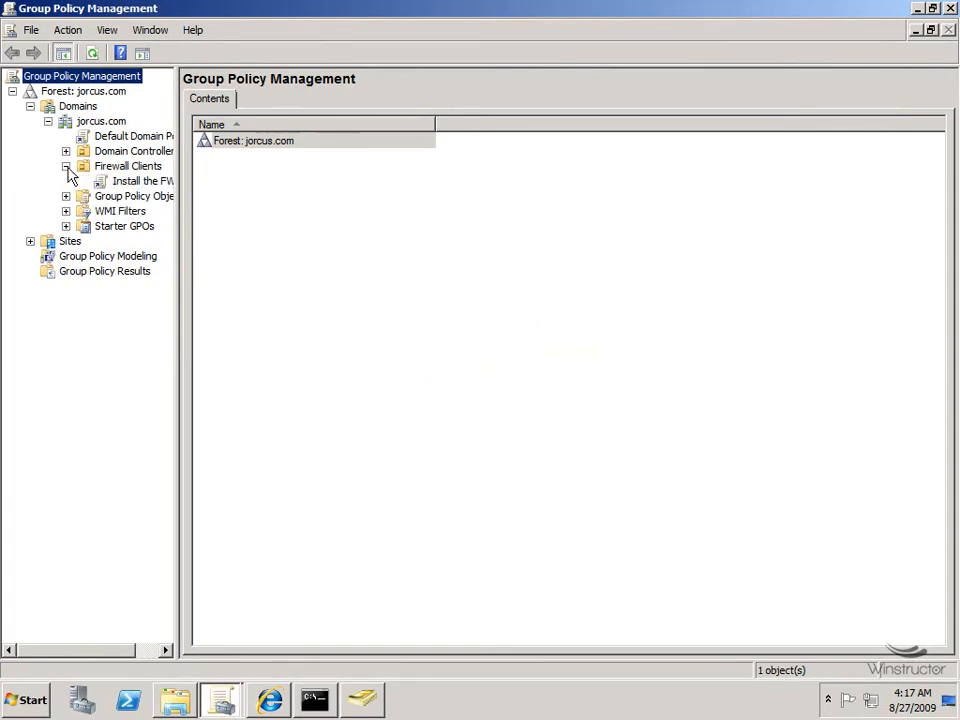
right_click(127, 184)
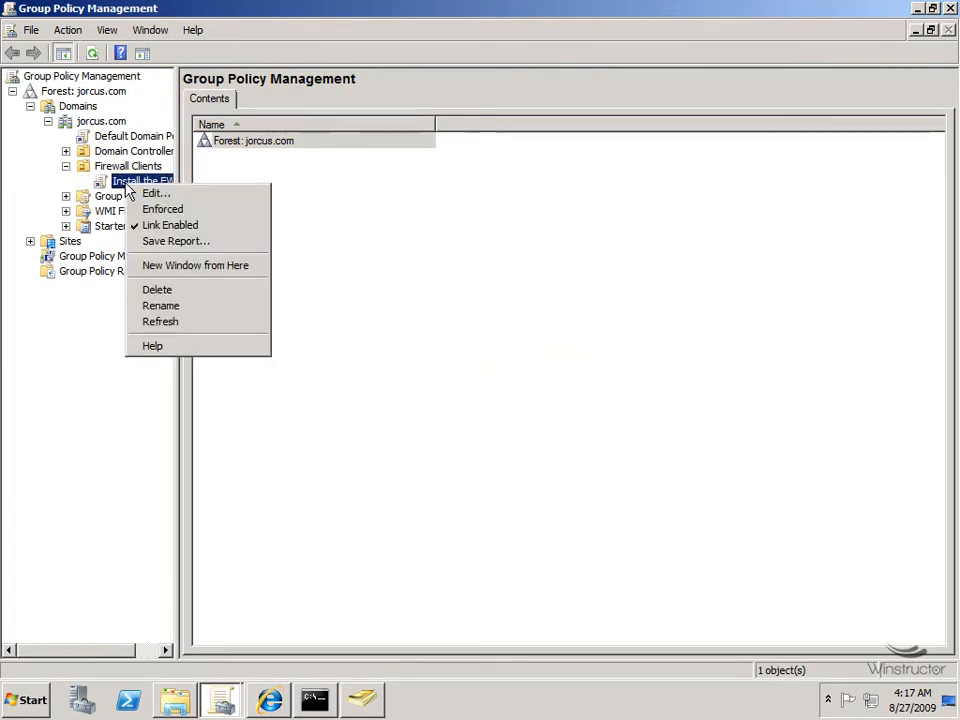
left_click(165, 194)
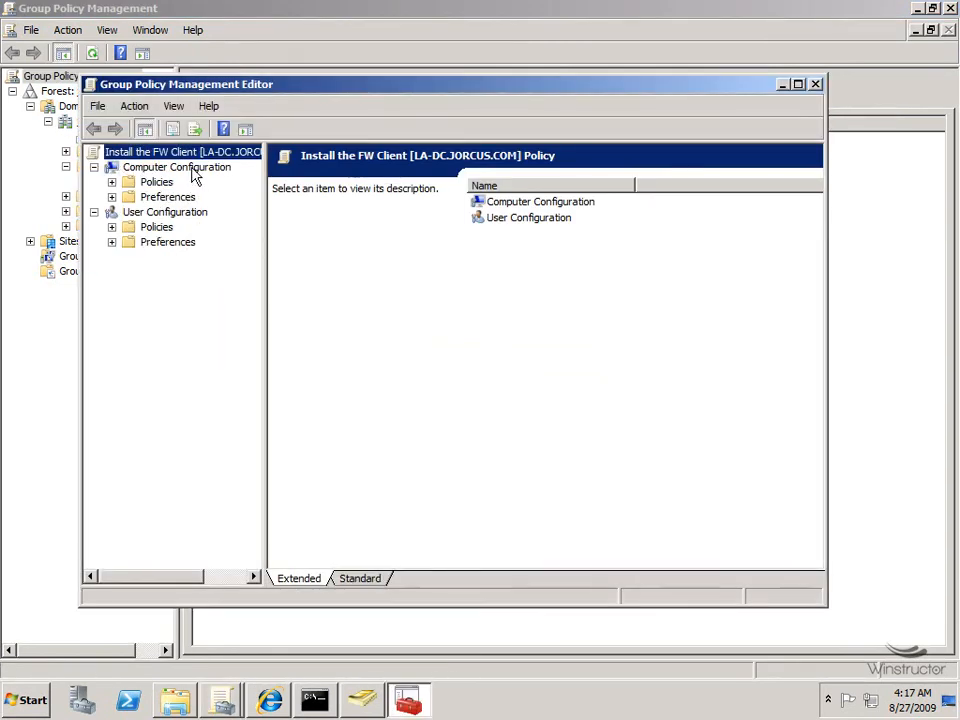
Open the Software installation settings under the computer policies of the Install the FW Client policy.
left_click(113, 183)
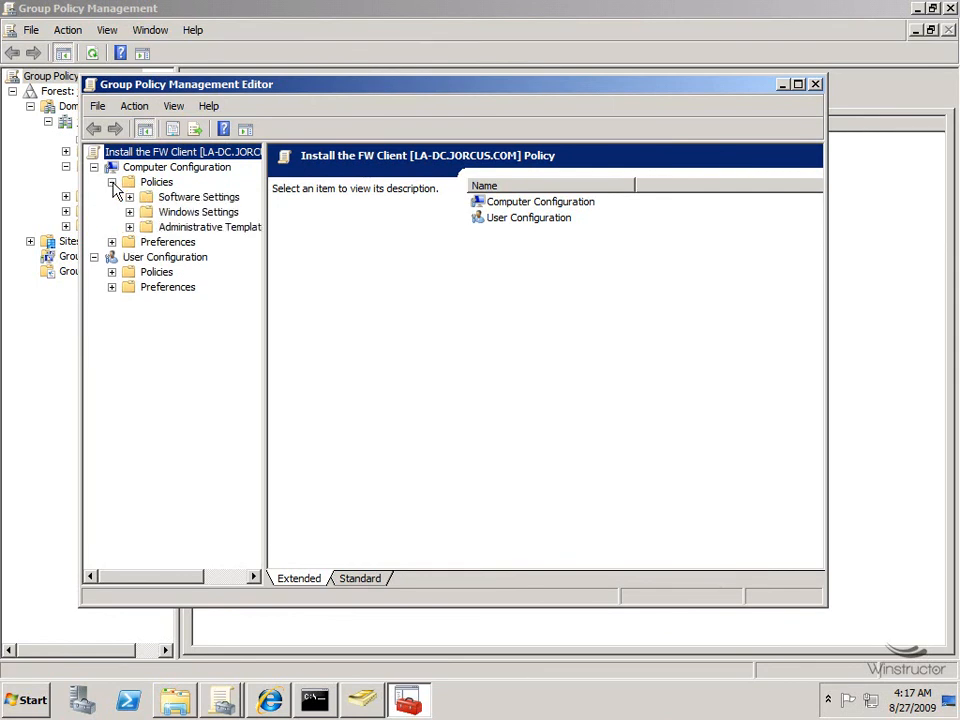
left_click(130, 198)
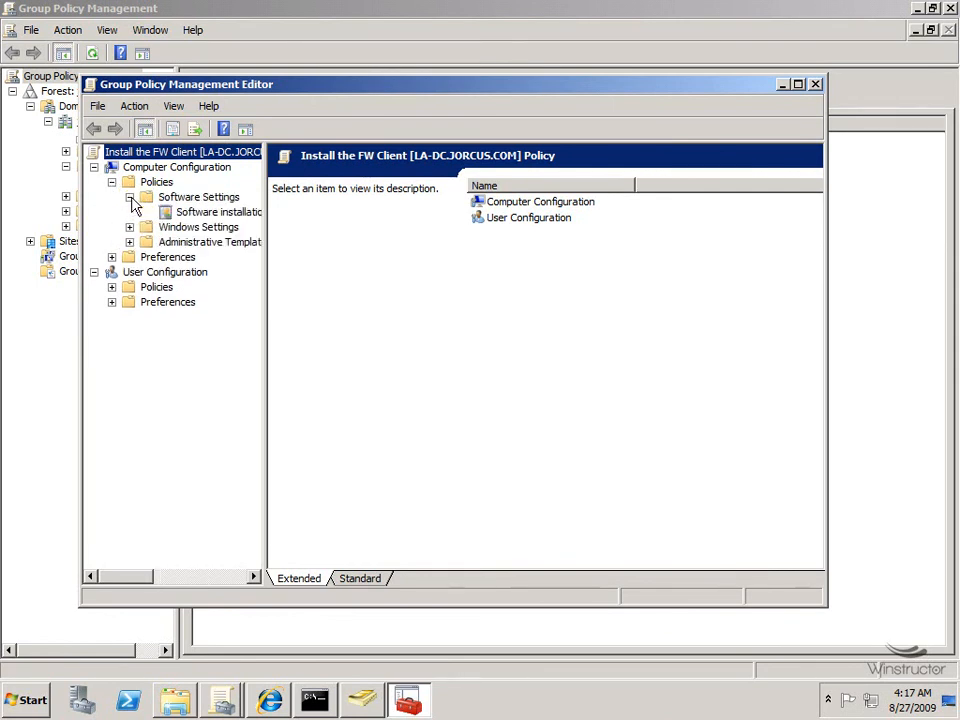
left_click(197, 216)
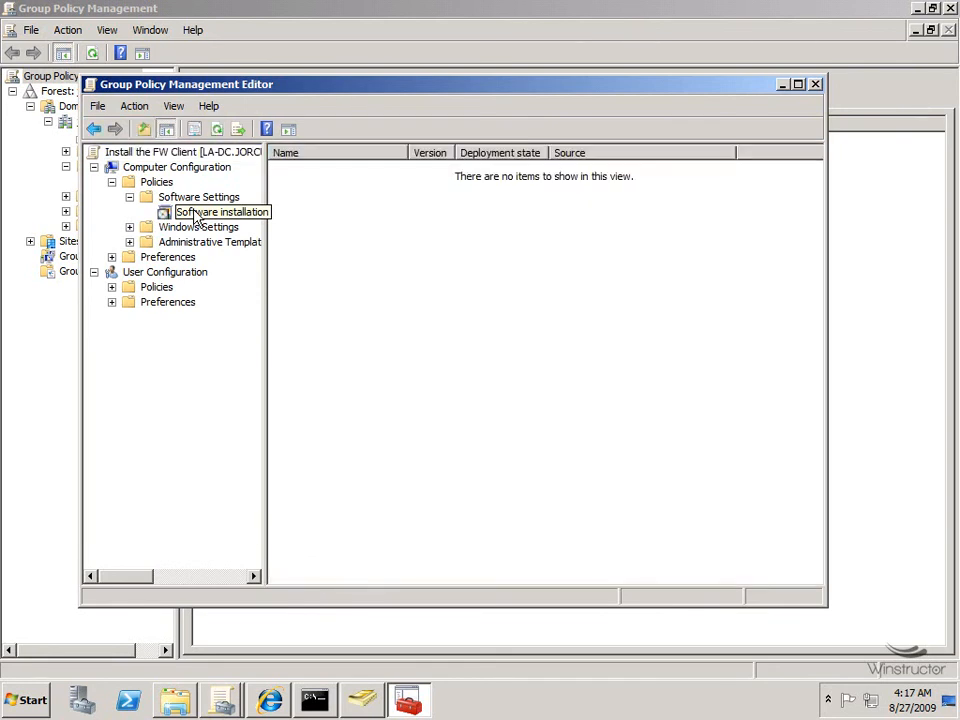
Add the MS_FWC installer from \\la-dc\Clients as a new software package with the Assigned deployment method.
right_click(338, 217)
mouse_move(378, 228)
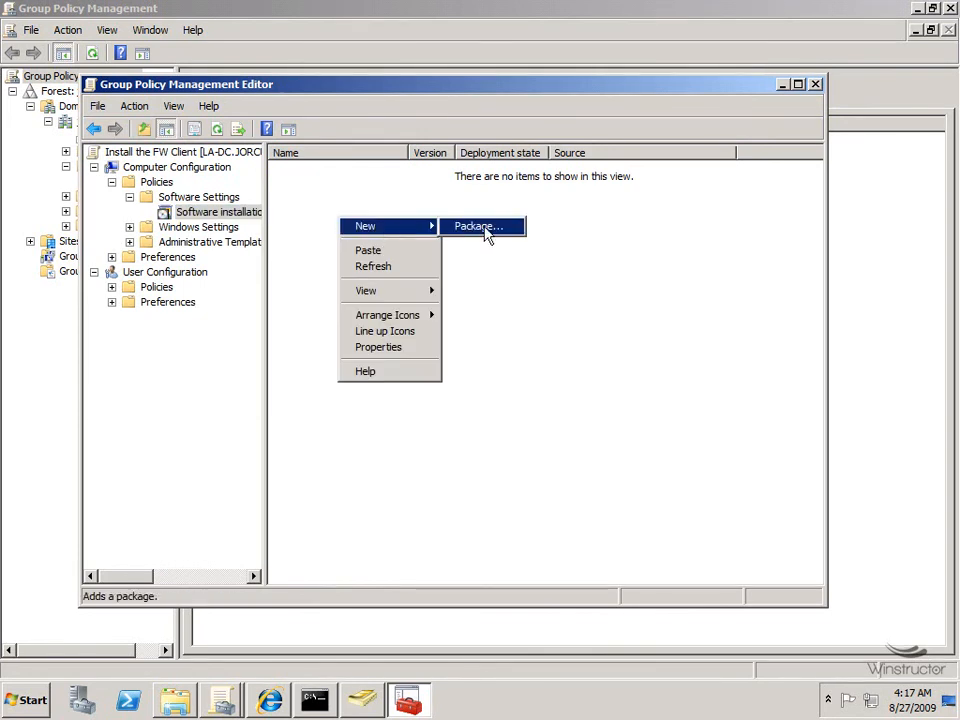
left_click(487, 230)
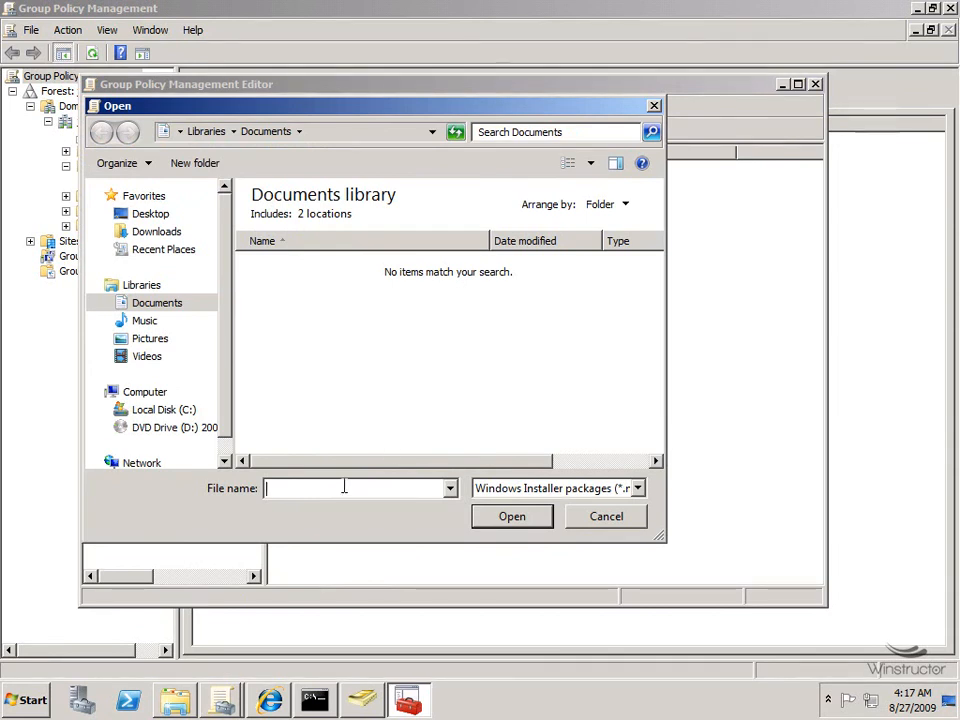
type("\\\\la-dc\\")
key("Down")
key("Return")
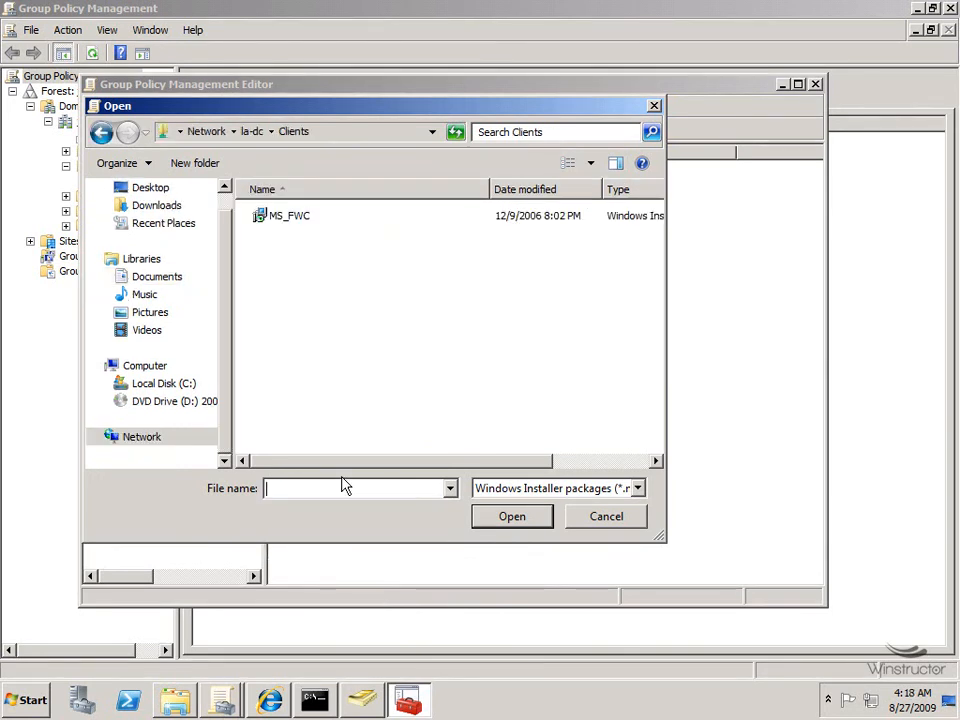
left_click(303, 218)
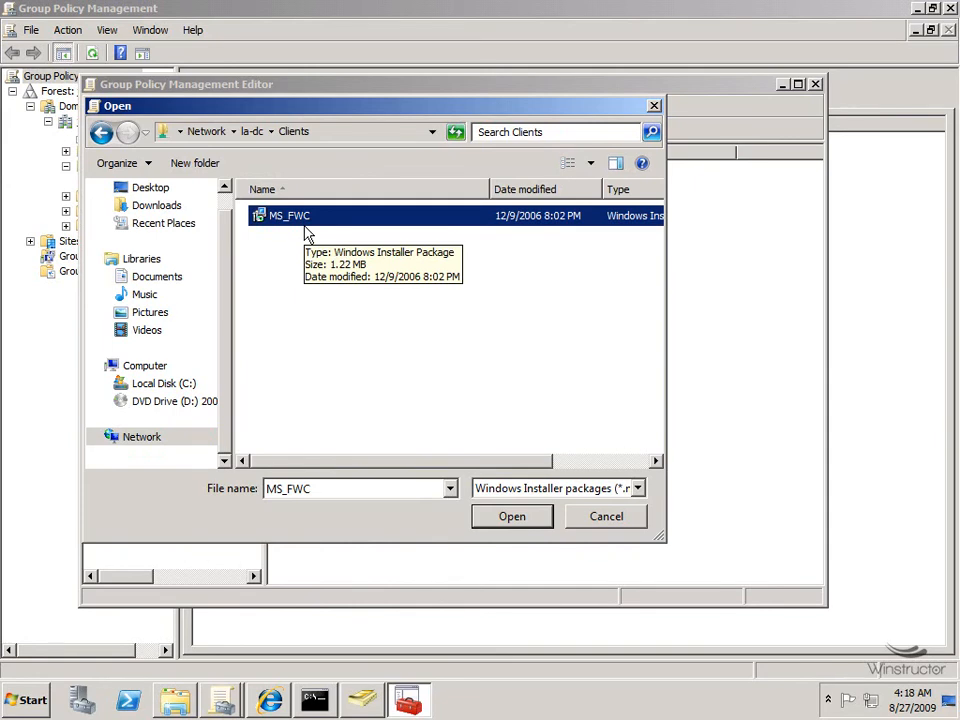
left_click(512, 518)
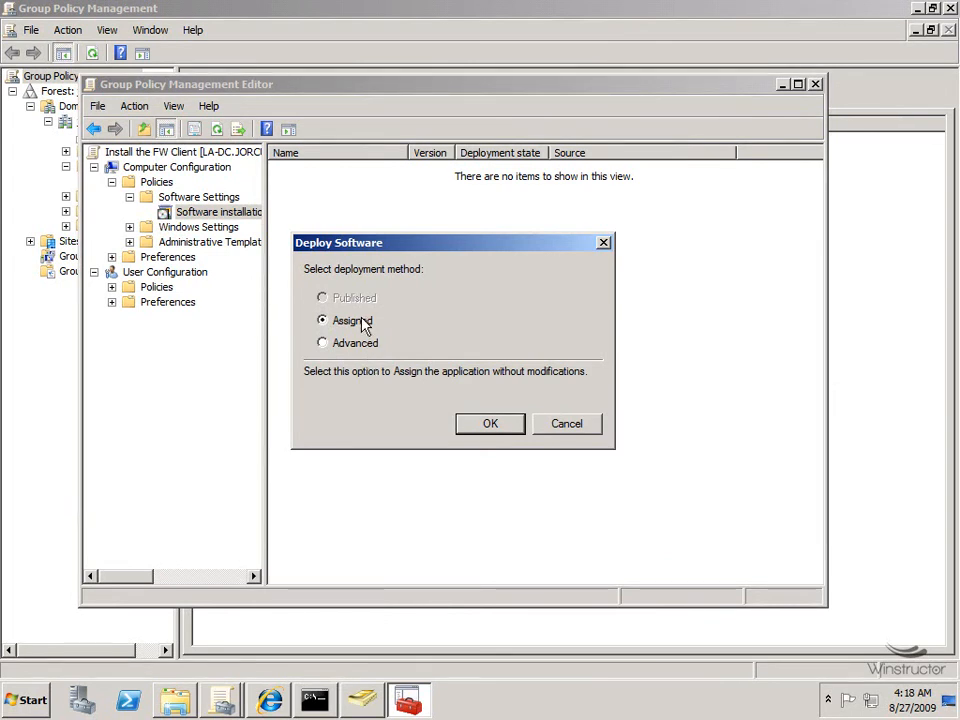
left_click(489, 423)
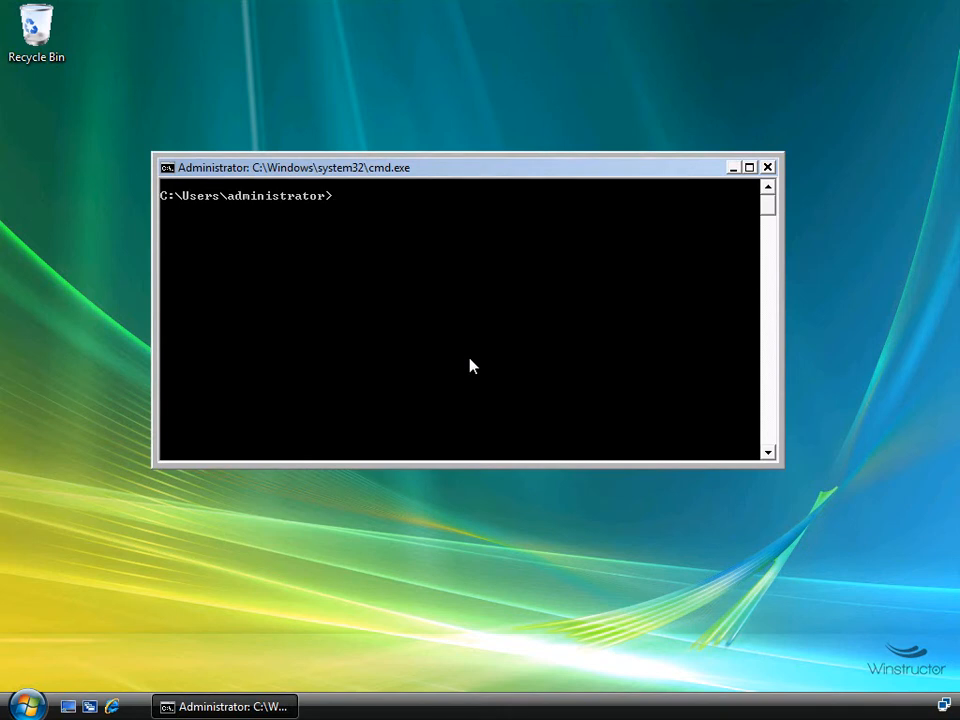
Refresh Group Policy on the client computer with gpupdate and restart the computer.
type("gpupdate")
key("Return")
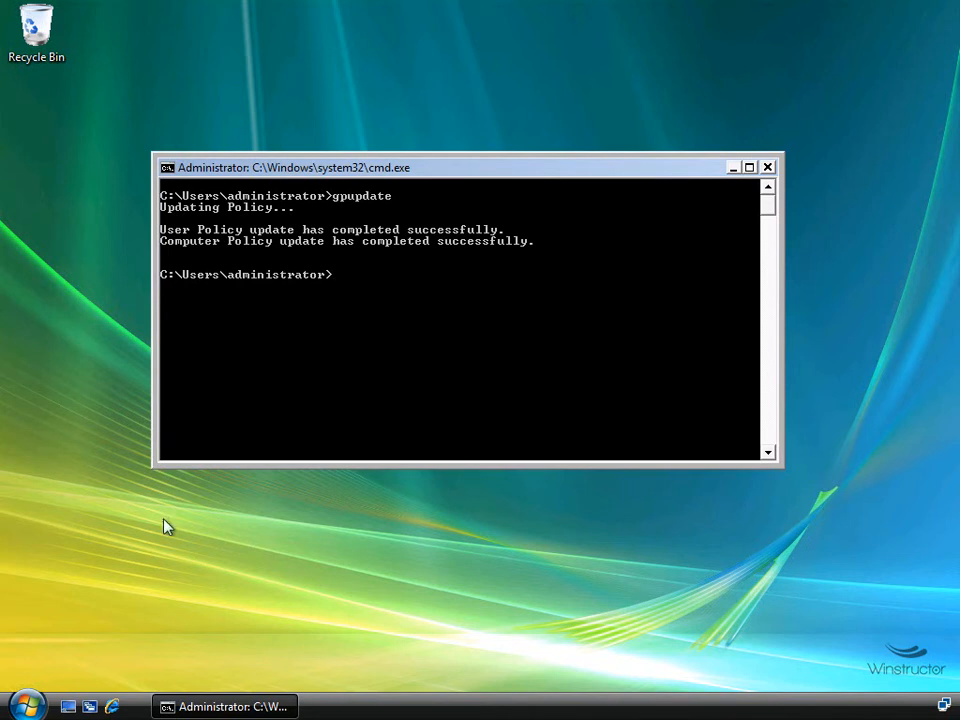
left_click(45, 703)
left_click(358, 675)
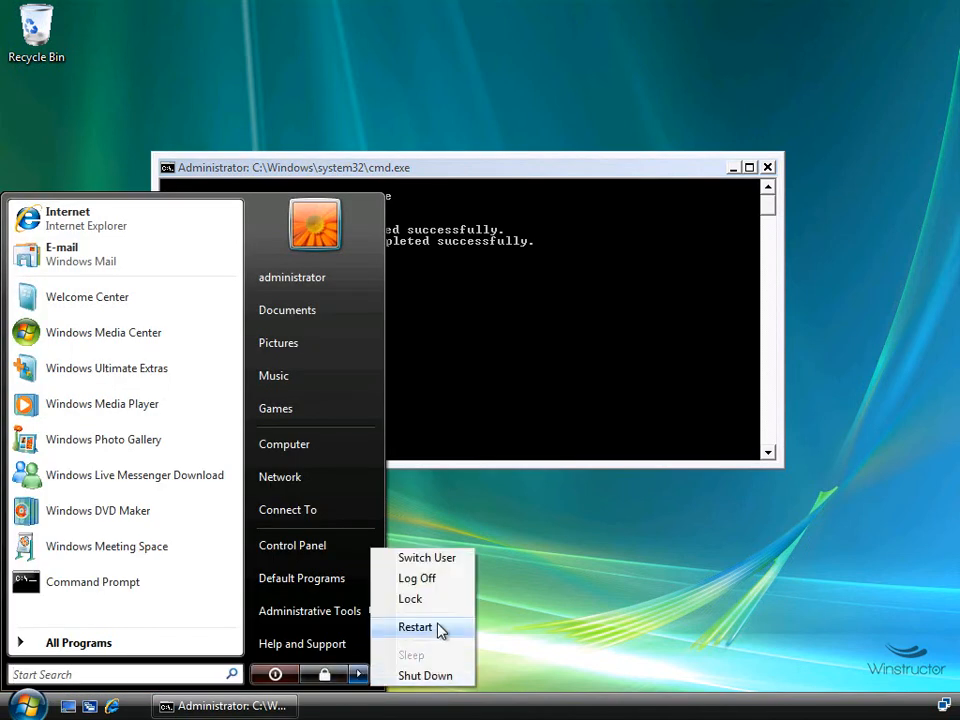
left_click(438, 632)
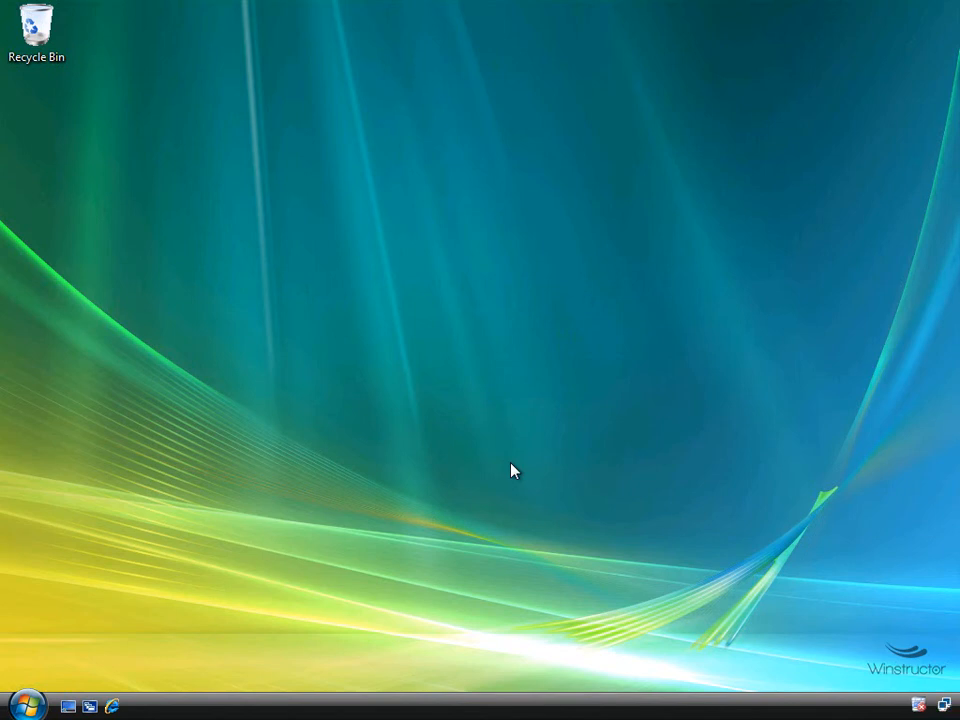
Open the Microsoft Firewall Client configuration and examine its ISA Server selection settings and connection status.
mouse_move(920, 708)
right_click(920, 706)
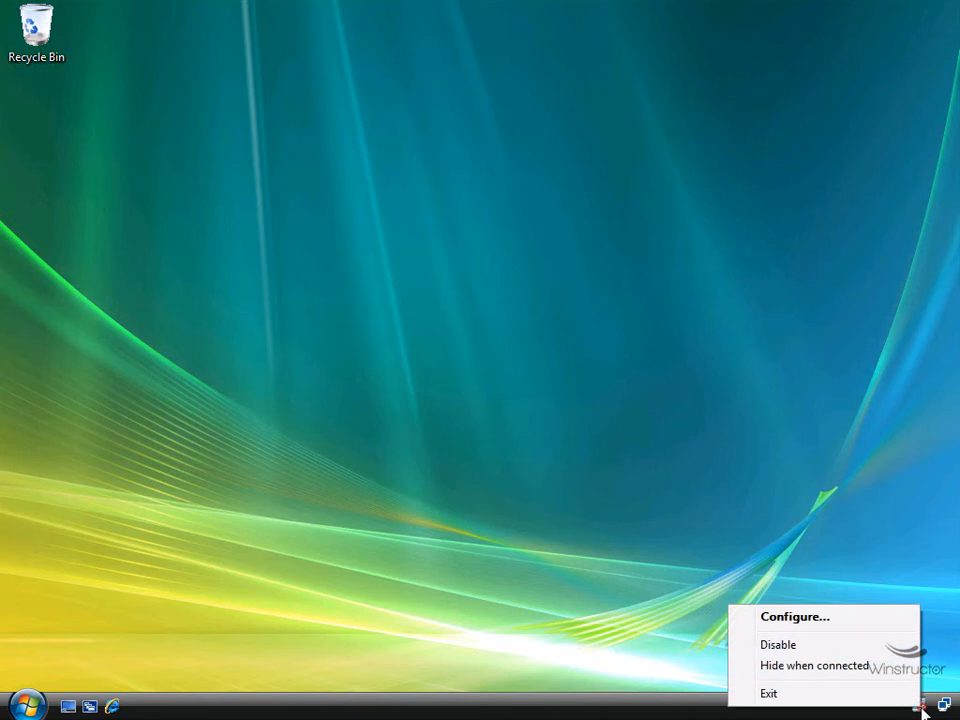
left_click(836, 618)
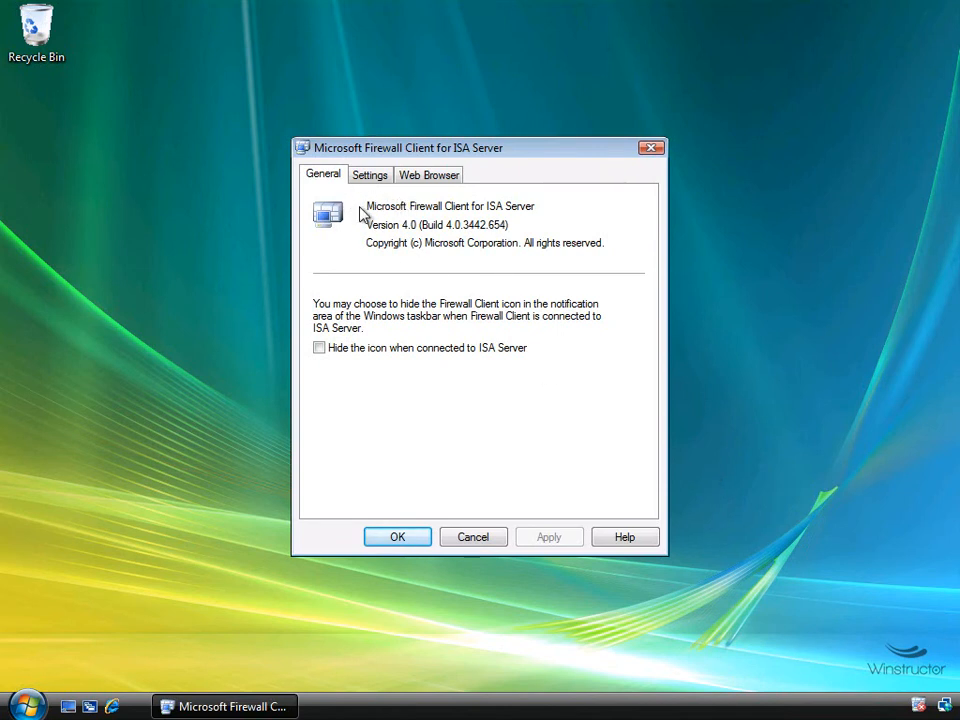
left_click(372, 178)
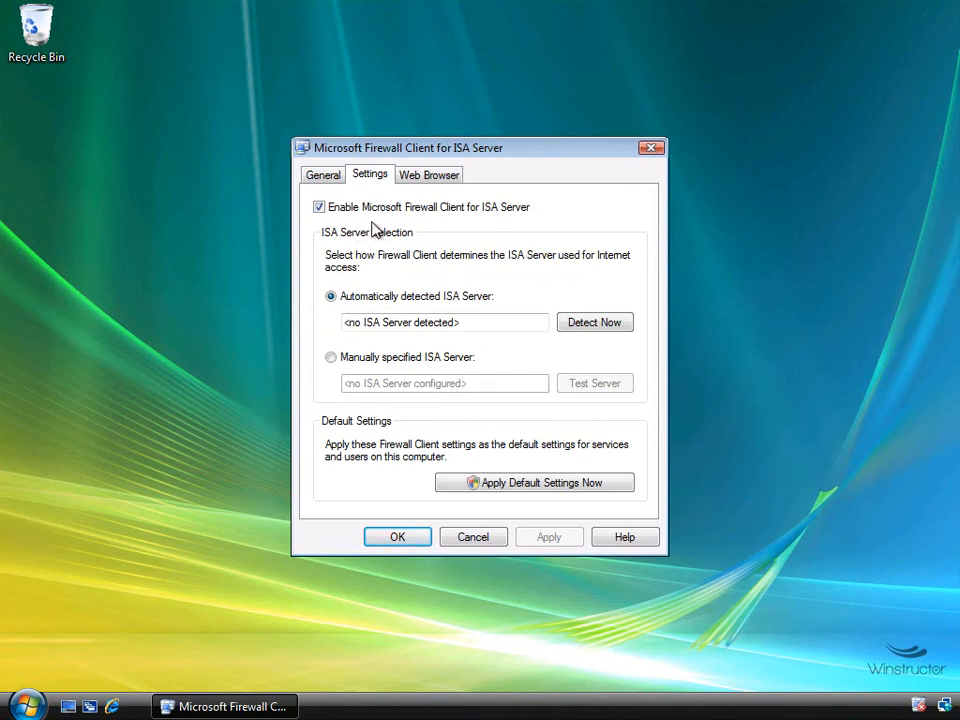
mouse_move(918, 706)
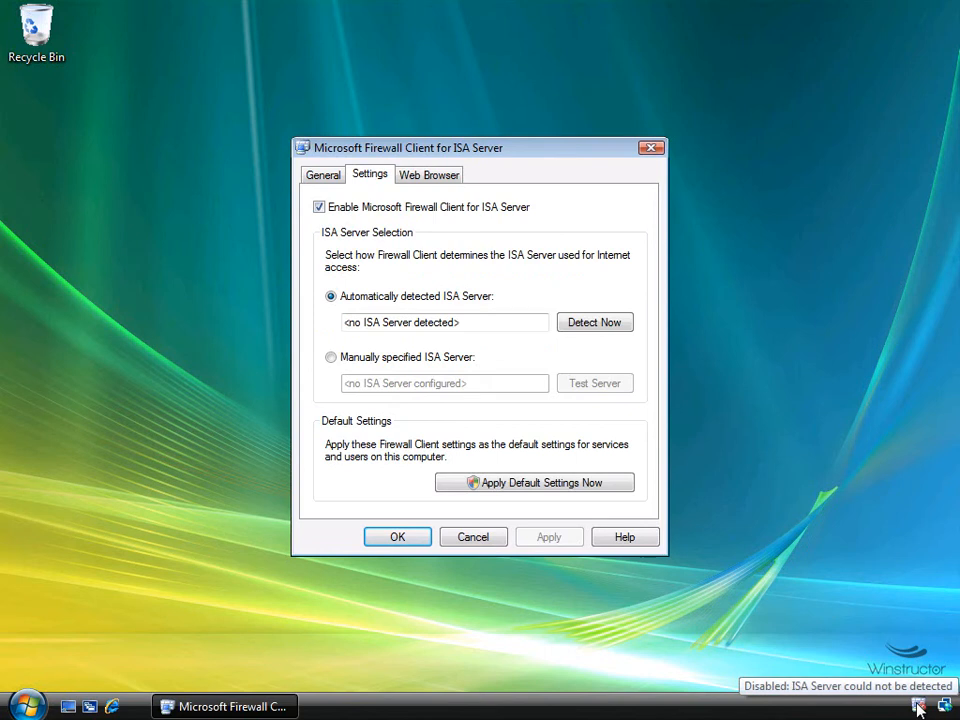
left_click(918, 706)
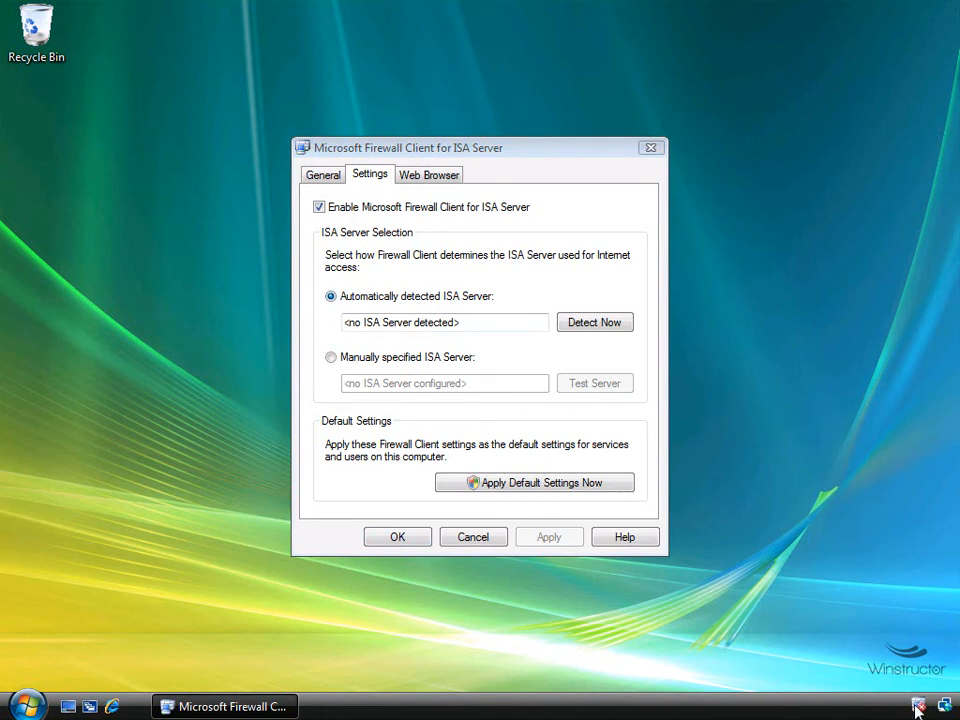
mouse_move(918, 706)
Test la-isa as the manually specified ISA Server, and switch the Firewall Client back to automatic detection.
left_click(356, 358)
left_click(398, 383)
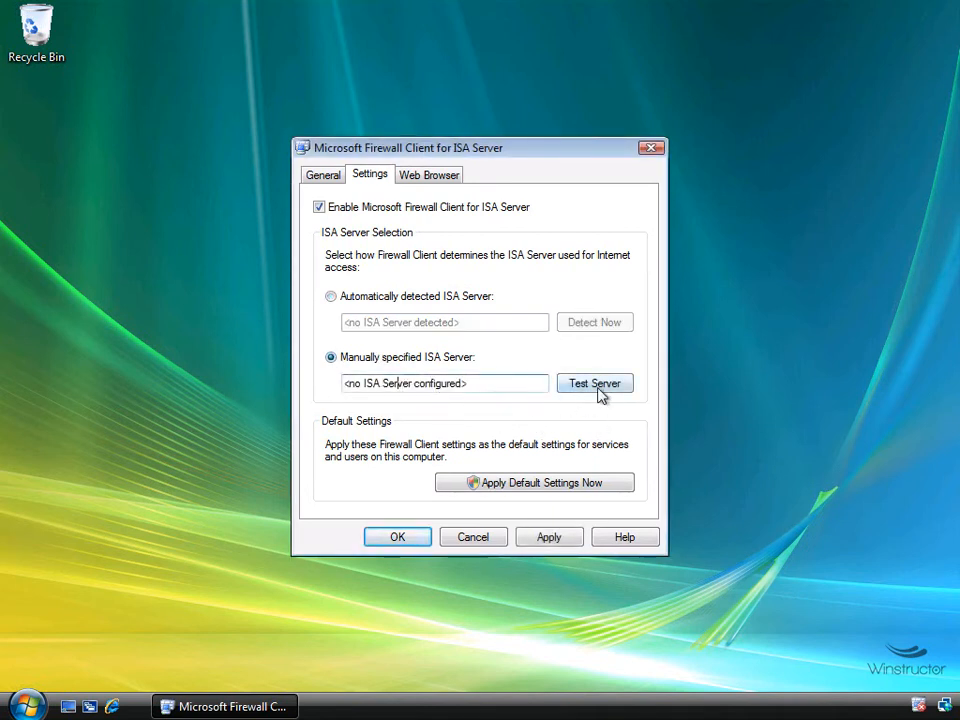
left_click(496, 380)
left_click_drag(496, 380, 223, 364)
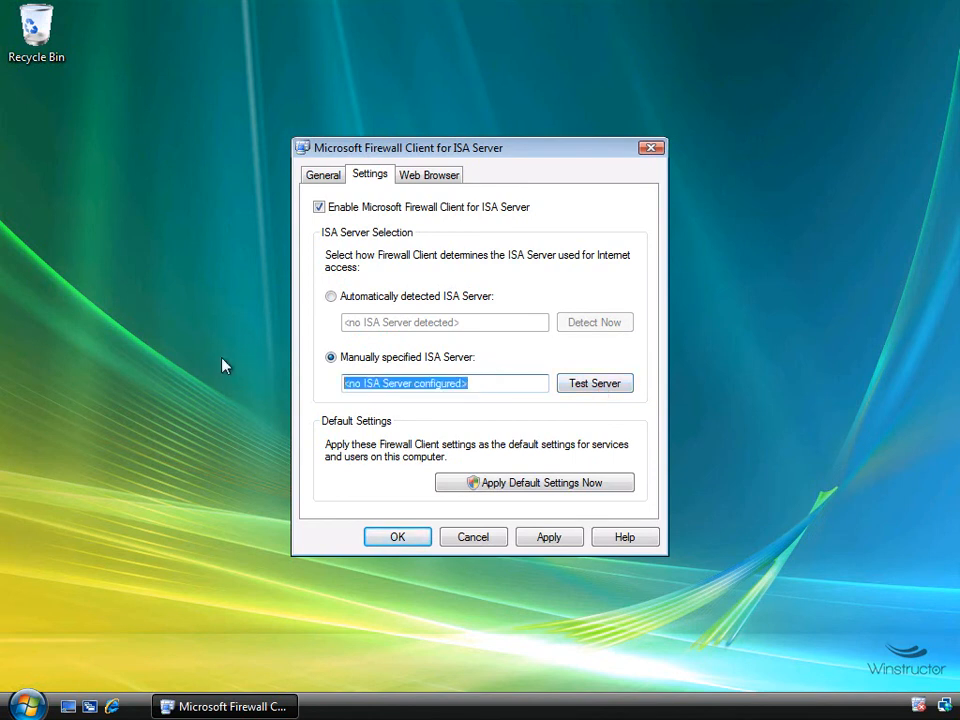
type("la-isa")
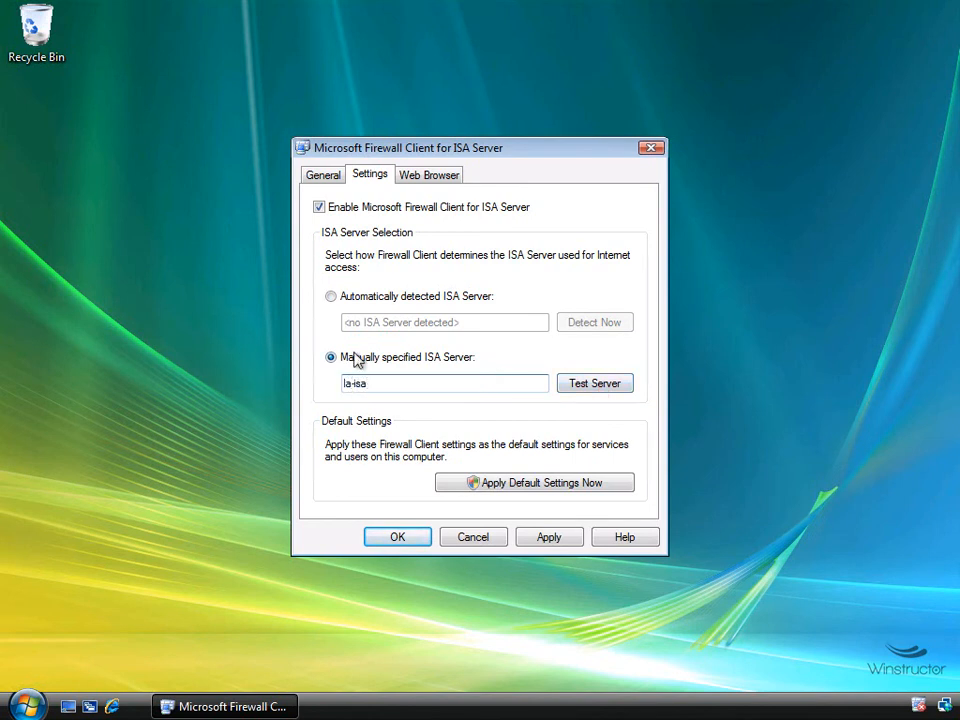
left_click(585, 380)
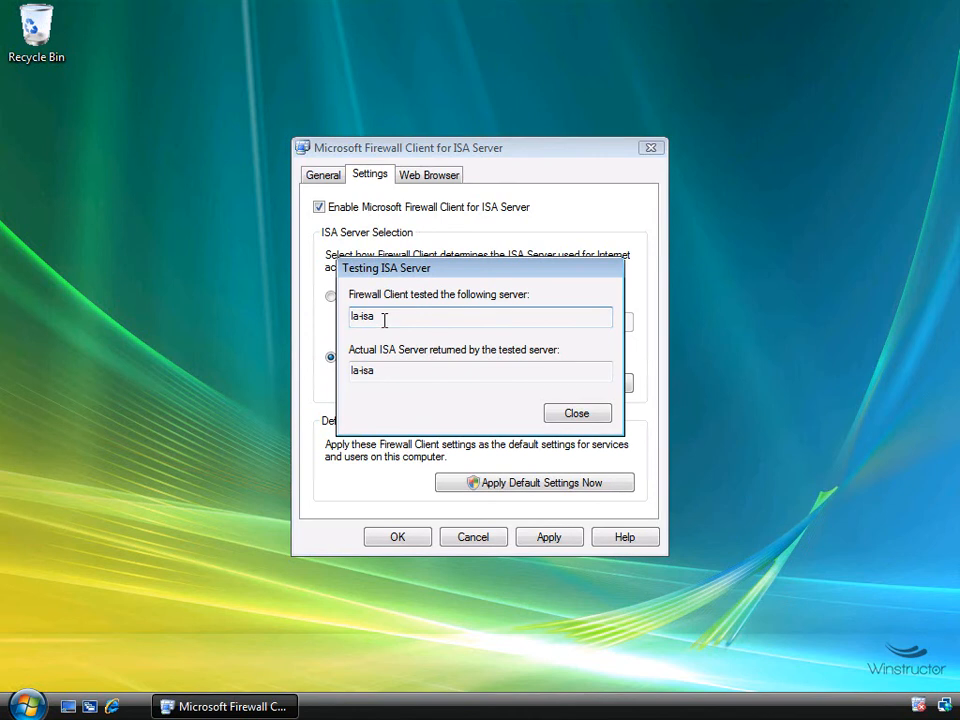
left_click(584, 416)
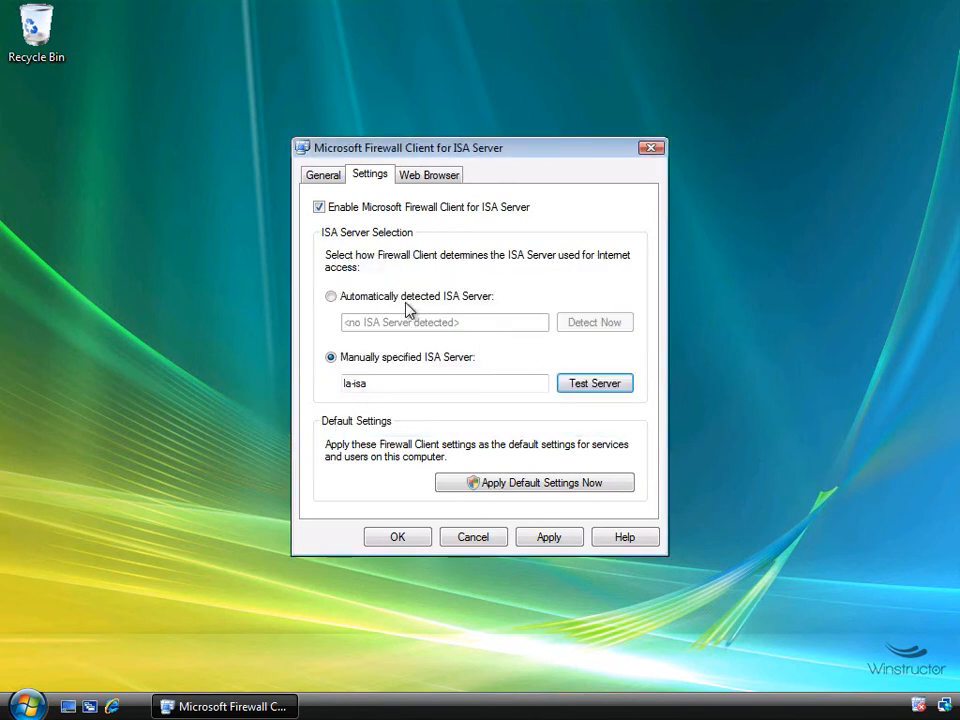
left_click(486, 298)
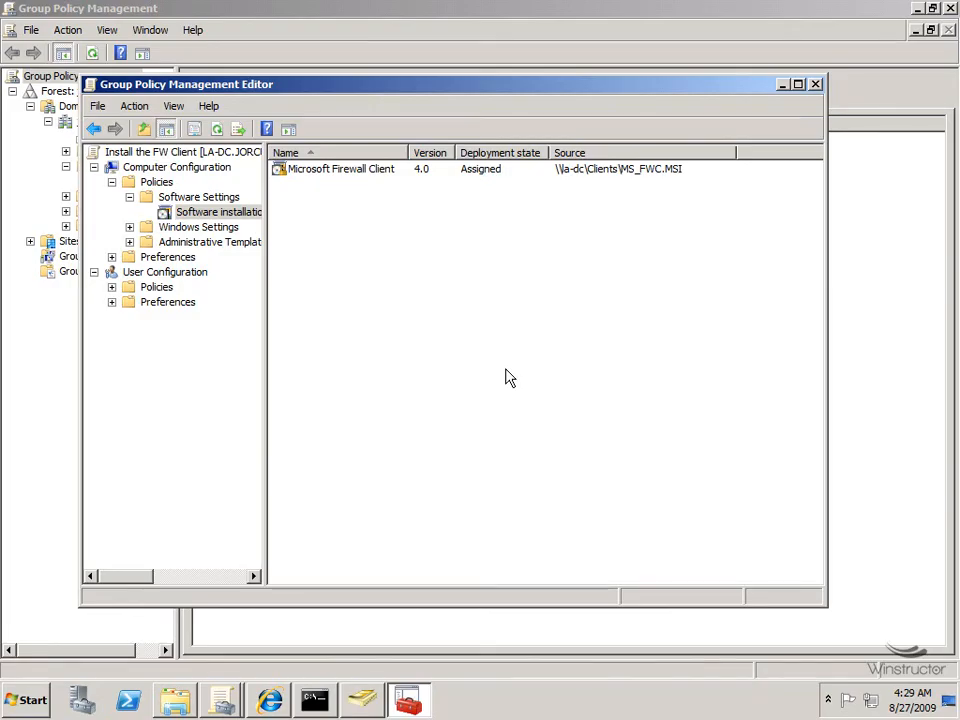
Open DNS Manager on the domain controller and display the jorcus.com forward lookup zone of LA-DC.
left_click(28, 702)
mouse_move(345, 540)
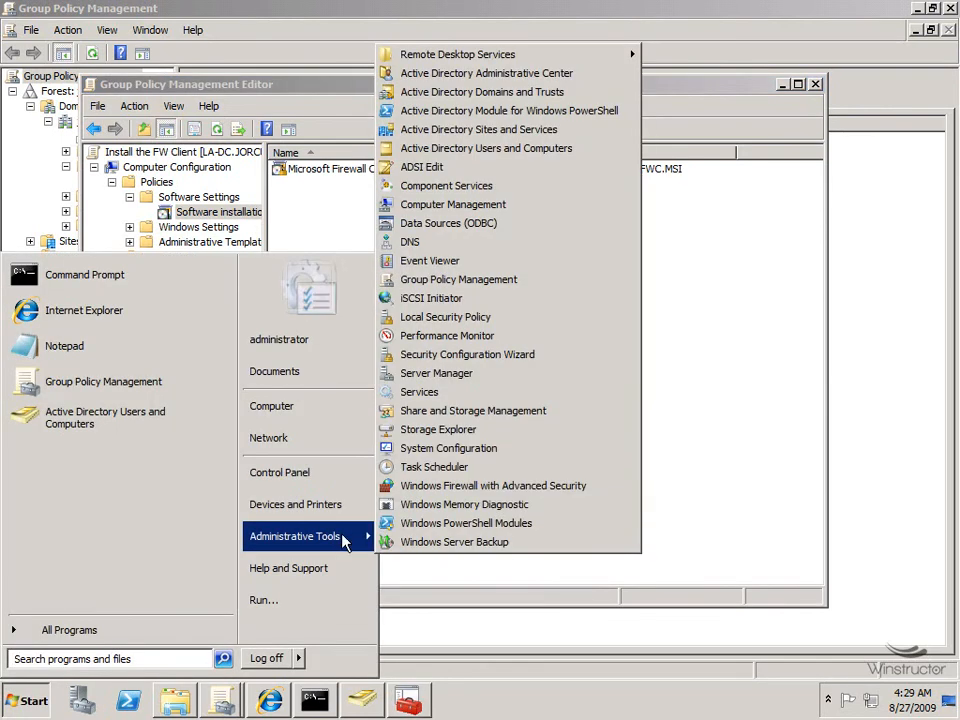
left_click(445, 242)
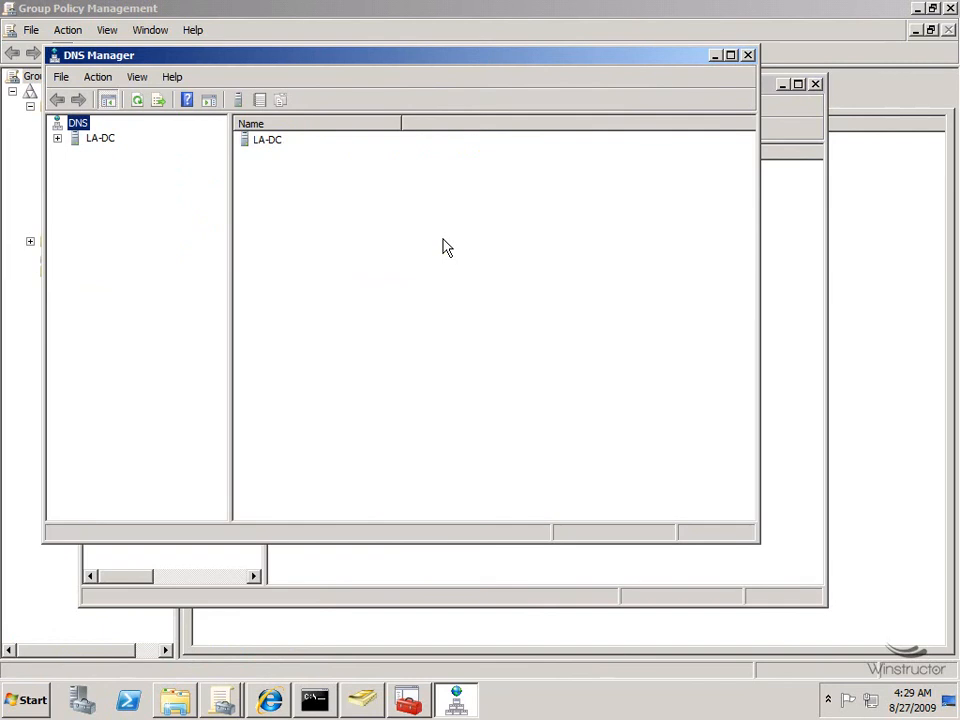
left_click(57, 139)
left_click(75, 168)
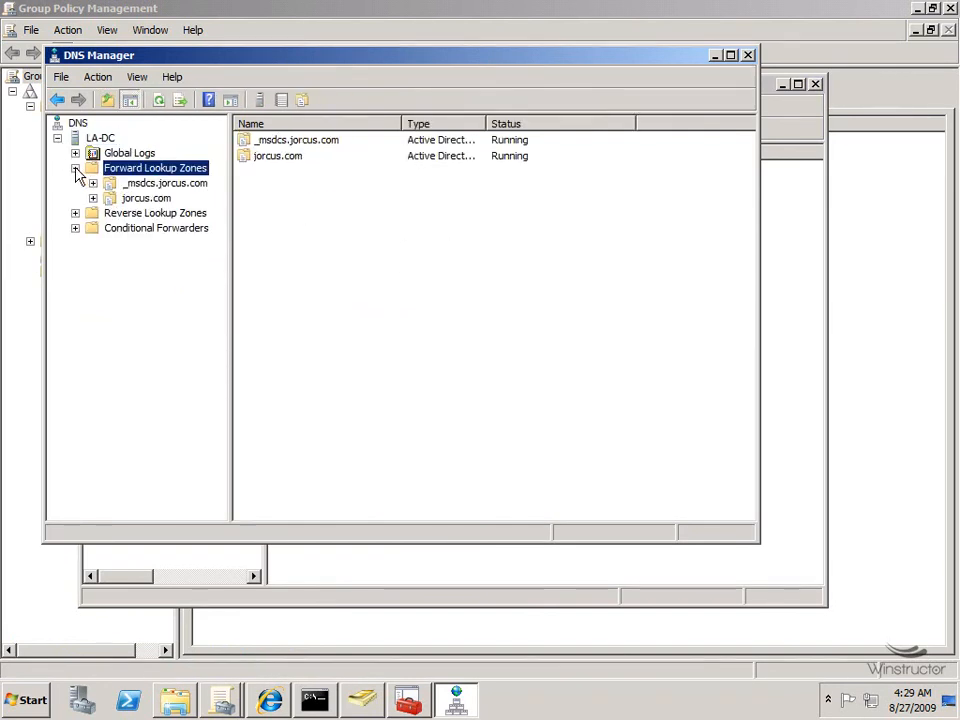
left_click(138, 200)
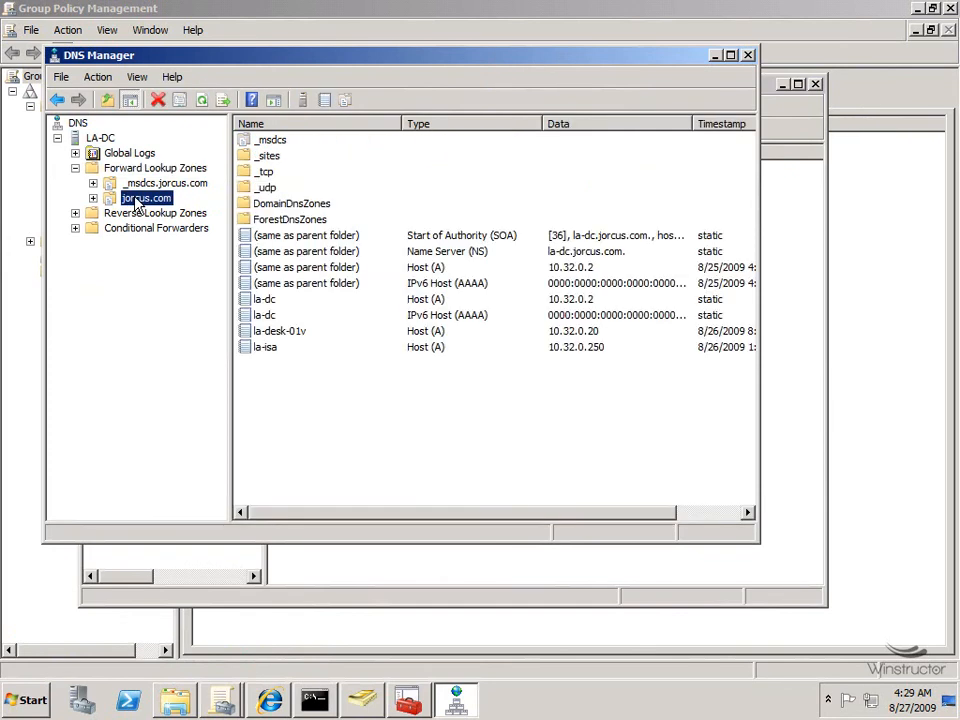
Create a CNAME alias record named wpad in the jorcus.com zone, targeting the host la-isa.jorcus.com.
right_click(322, 390)
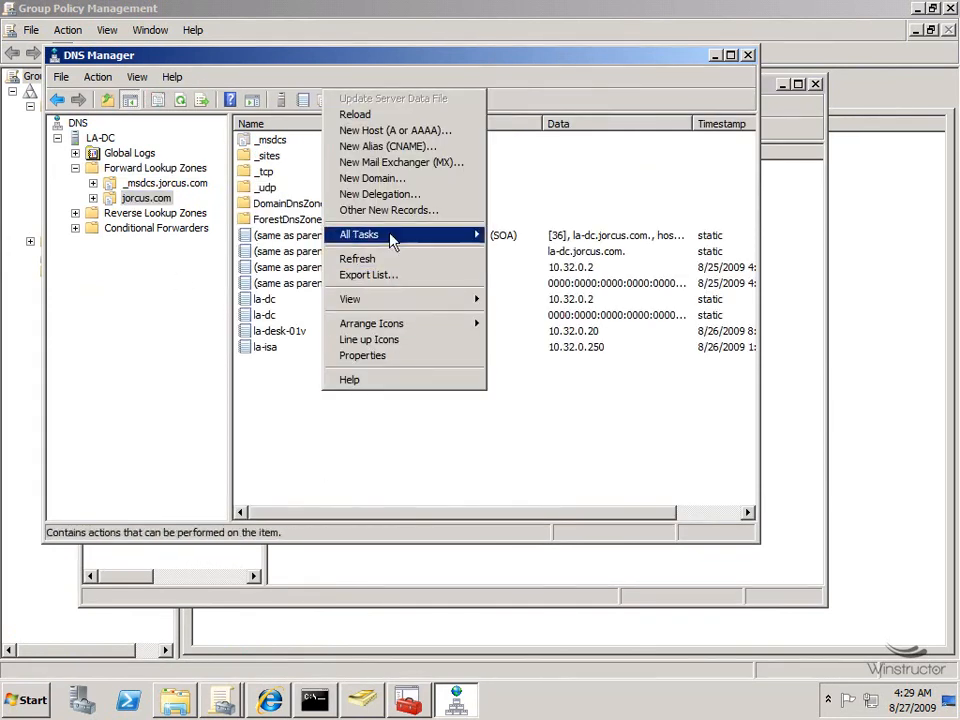
left_click(402, 151)
type("wpad")
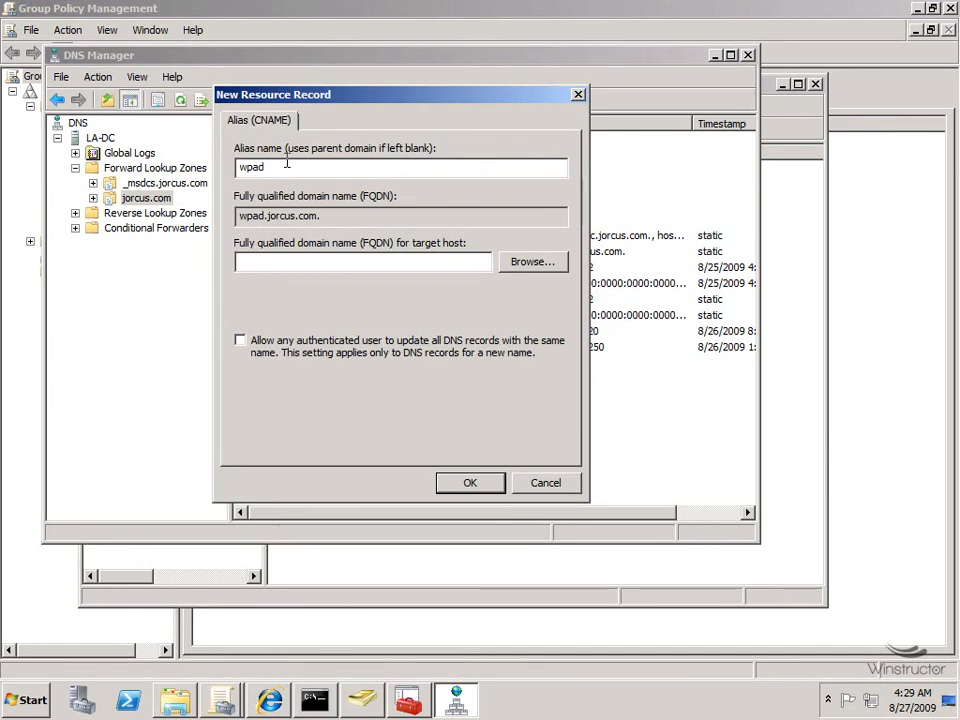
left_click(532, 263)
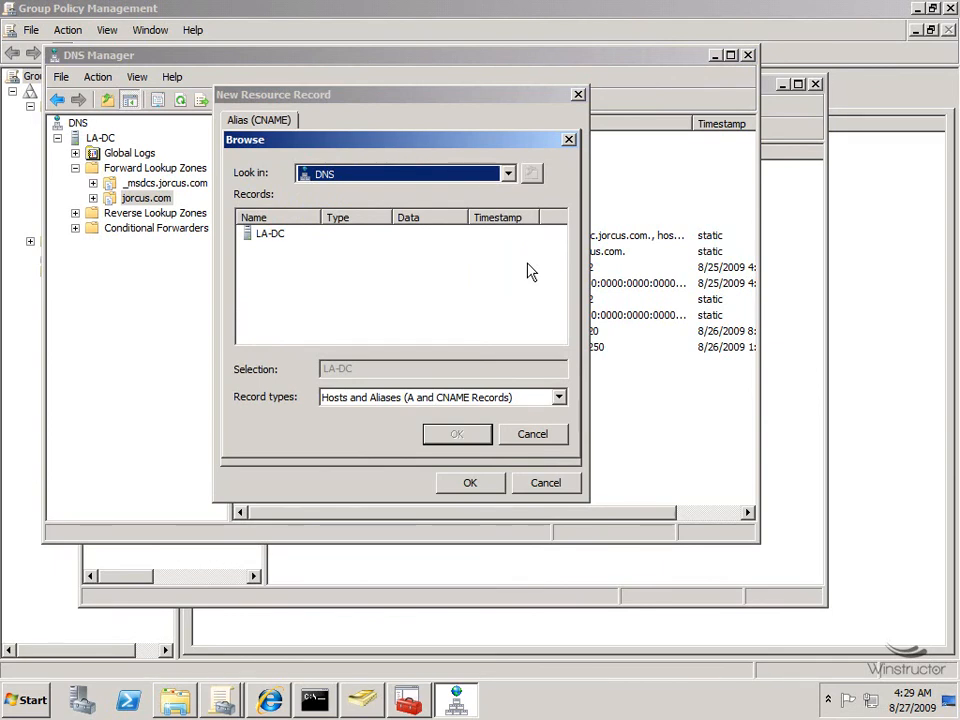
double_click(272, 234)
double_click(305, 236)
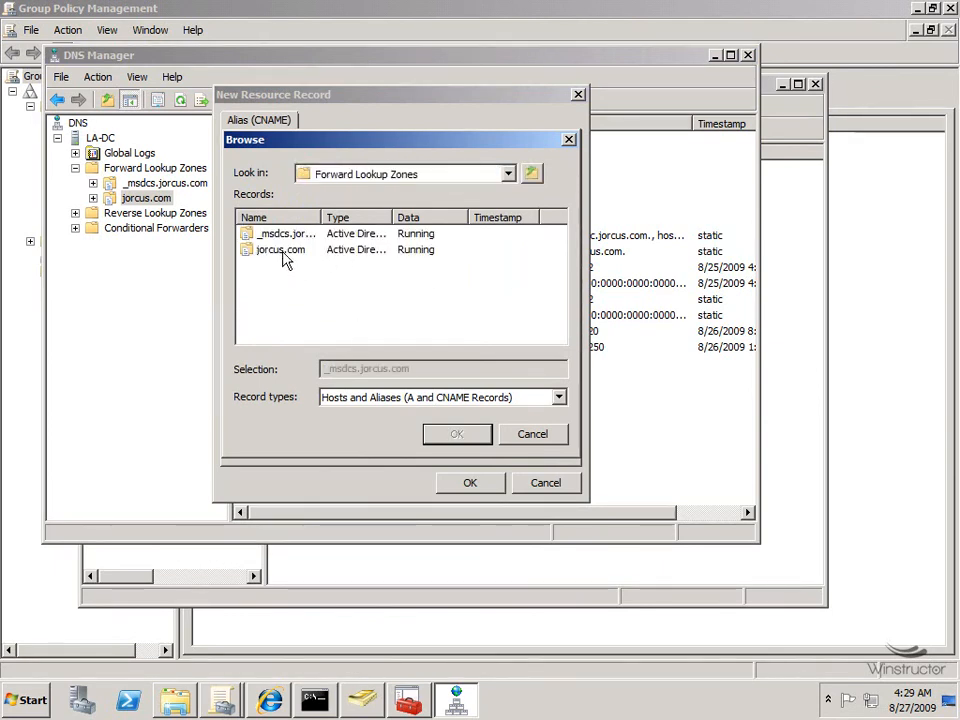
double_click(280, 250)
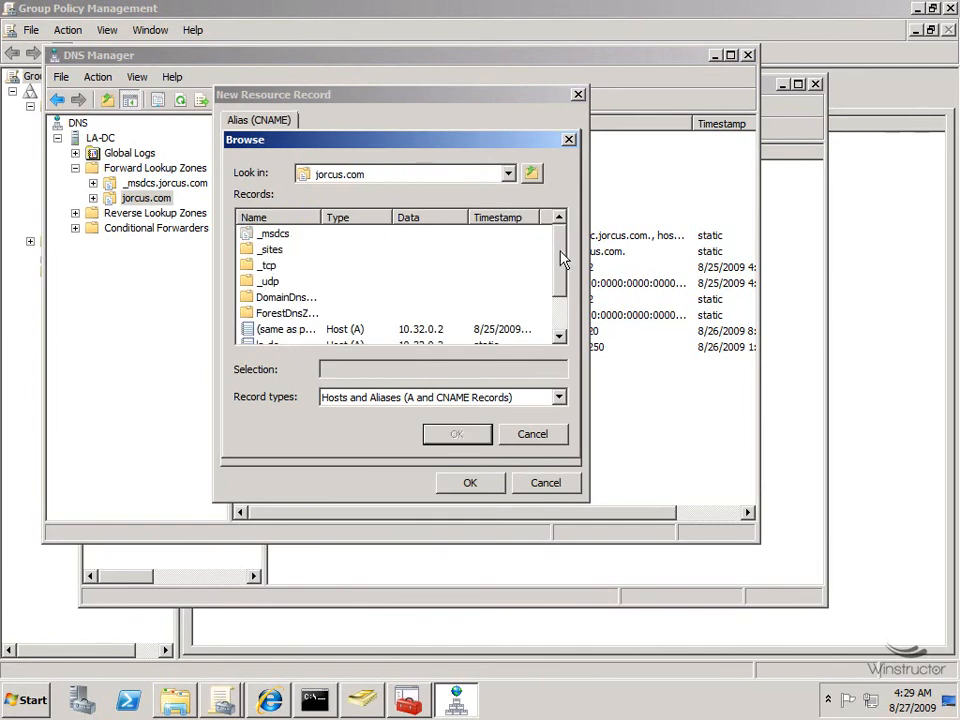
left_click_drag(562, 258, 561, 300)
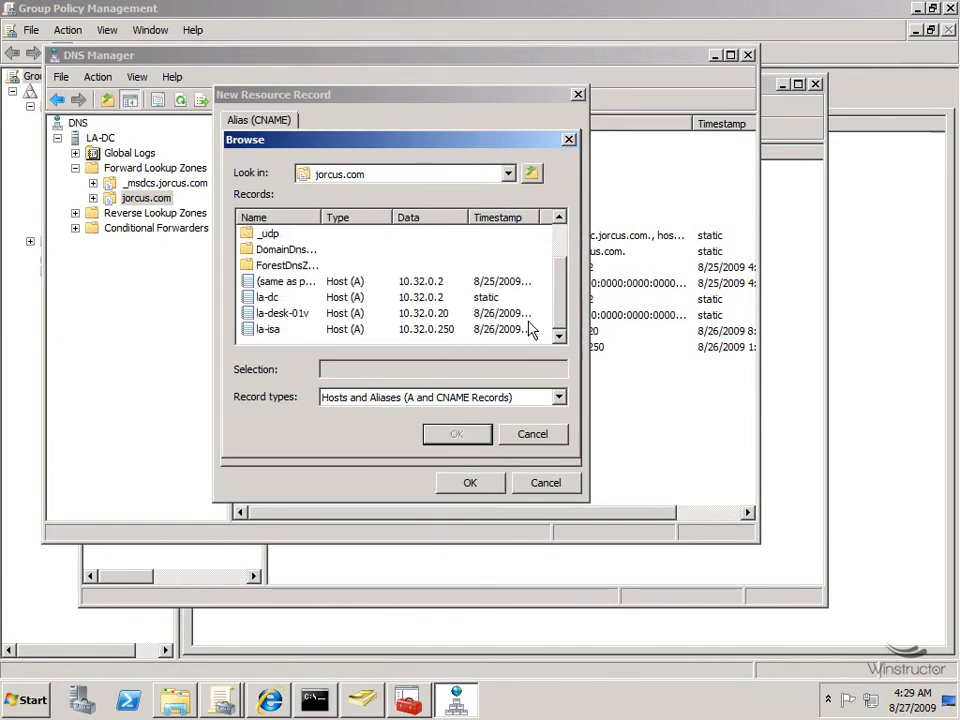
left_click(272, 331)
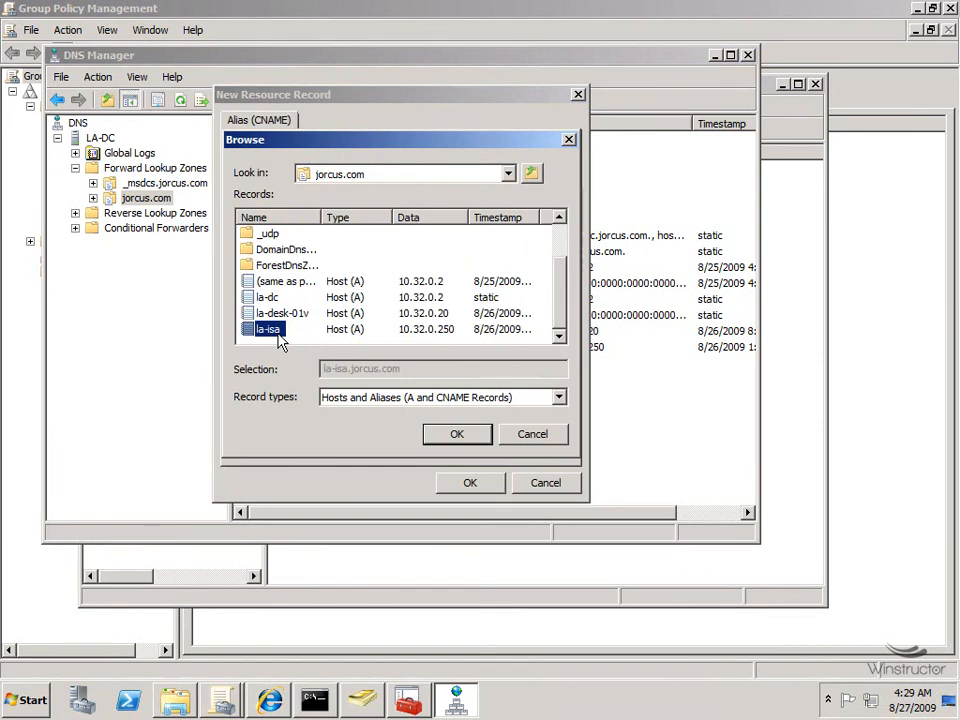
left_click(463, 435)
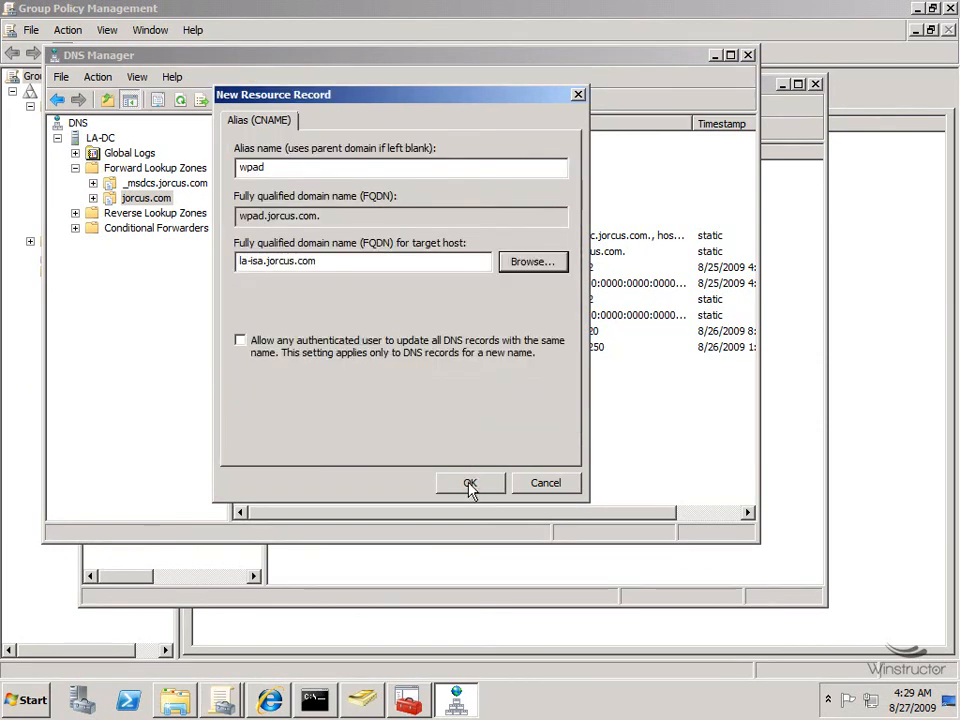
left_click(470, 484)
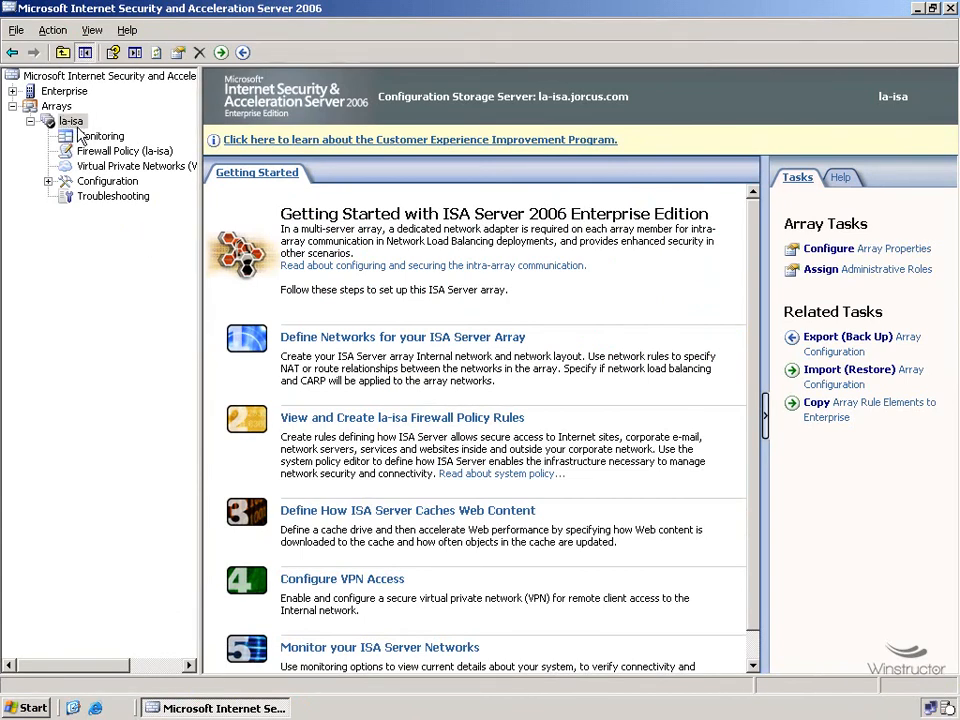
In the ISA Server console on la-isa, enable publishing of automatic discovery information for the Internal network.
left_click(48, 181)
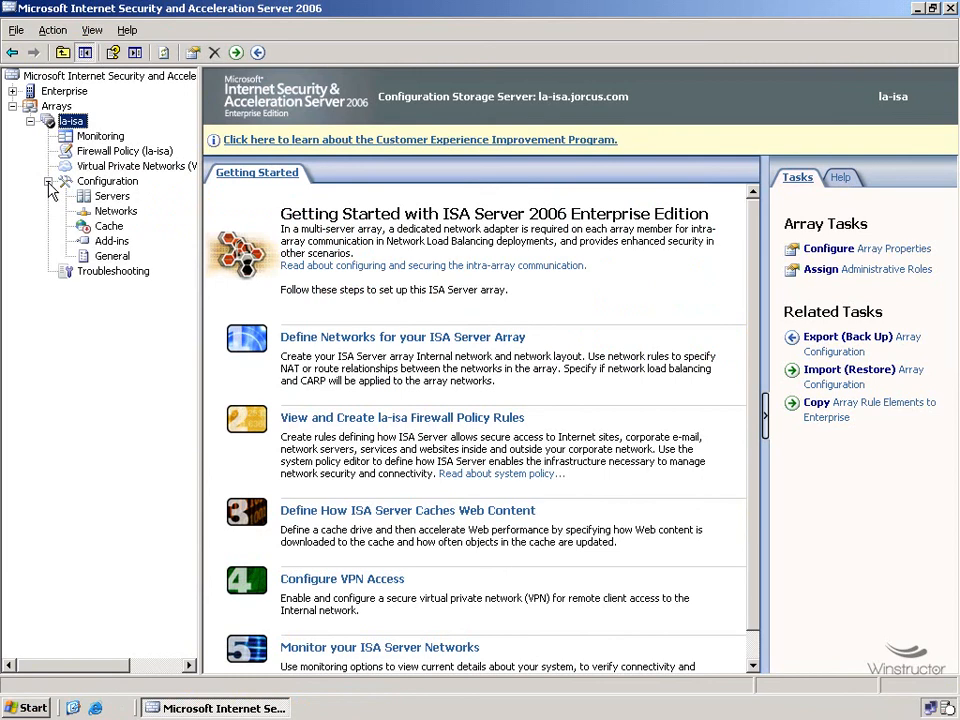
left_click(116, 212)
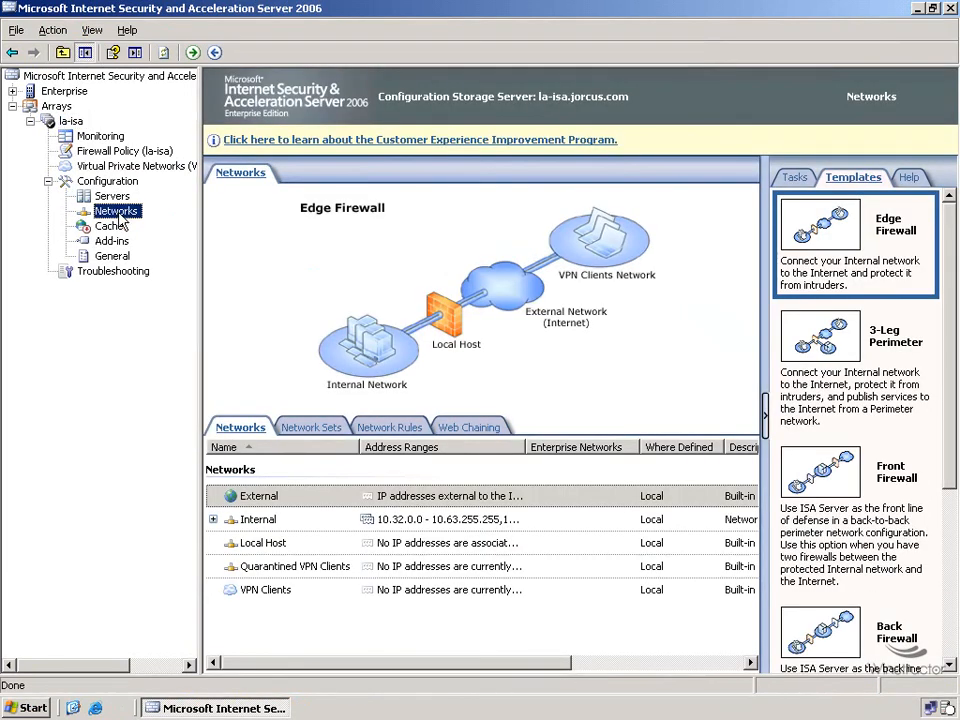
right_click(262, 521)
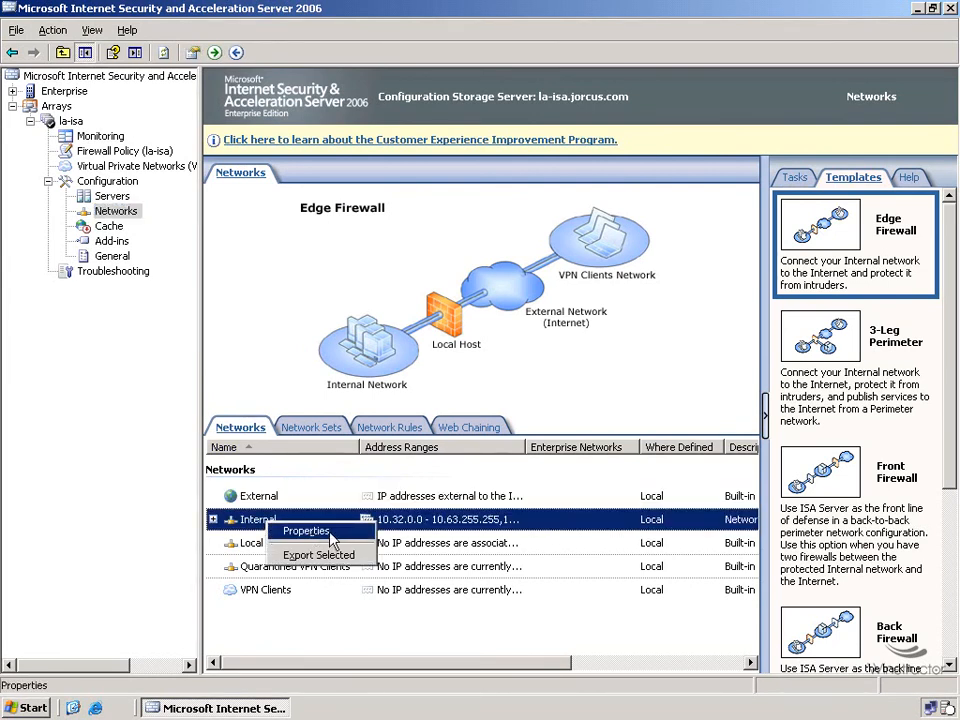
left_click(331, 535)
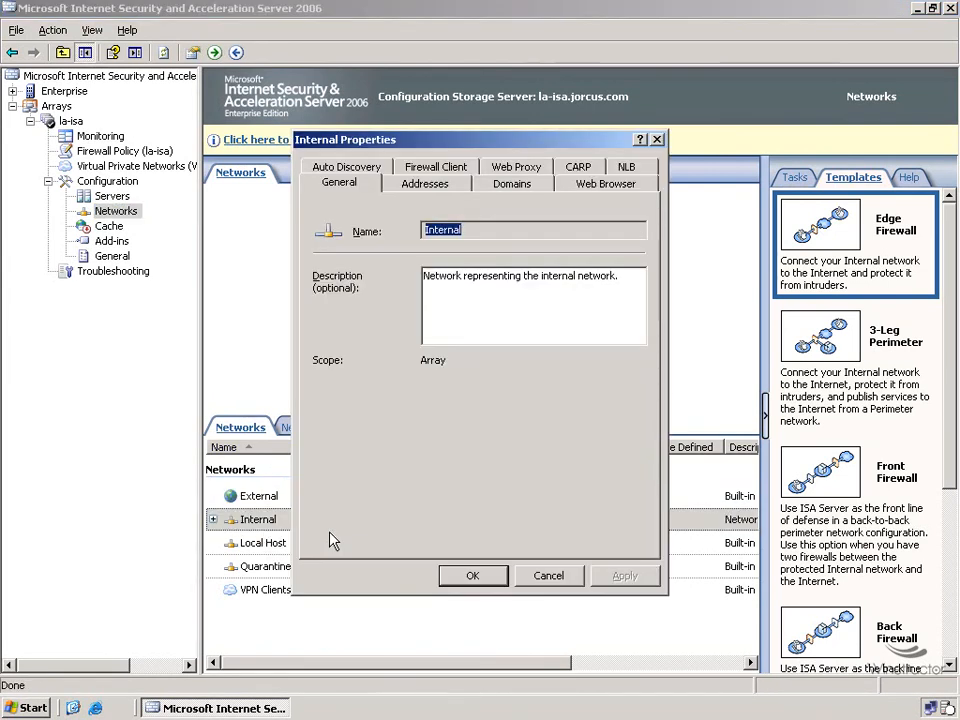
left_click(358, 170)
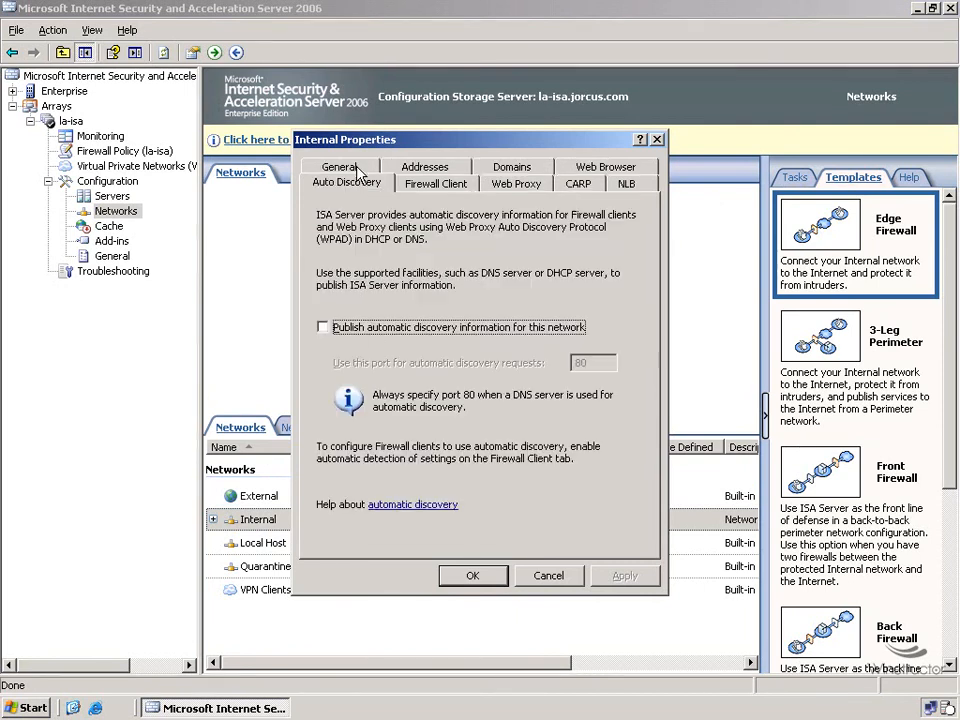
left_click(358, 330)
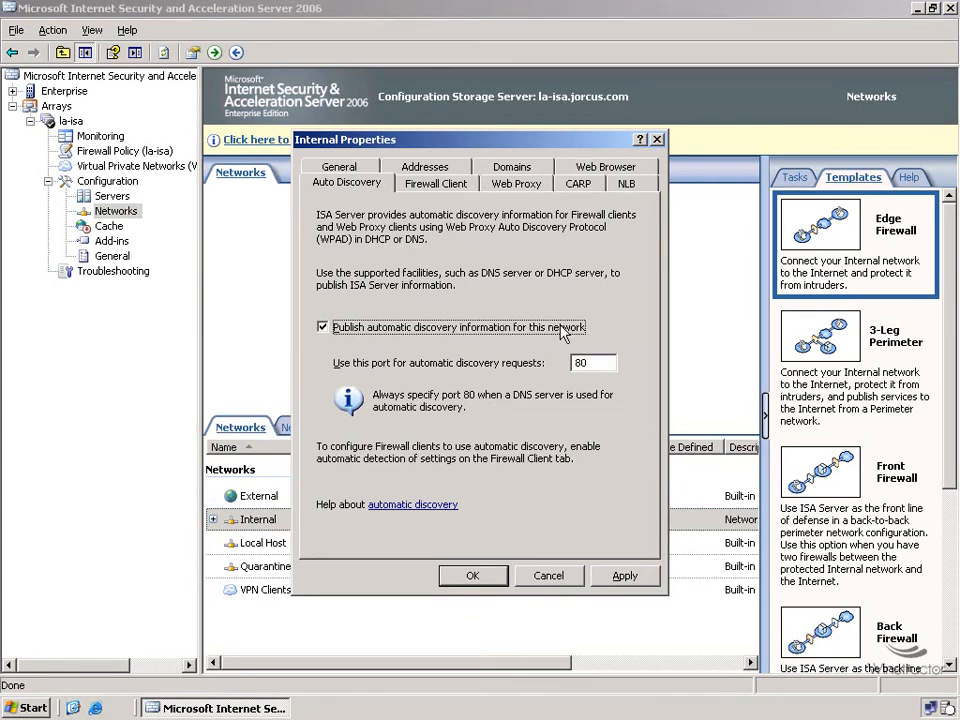
Review the Internal network's Firewall Client settings, then accept the properties and apply the changes to the ISA Server configuration.
left_click(444, 187)
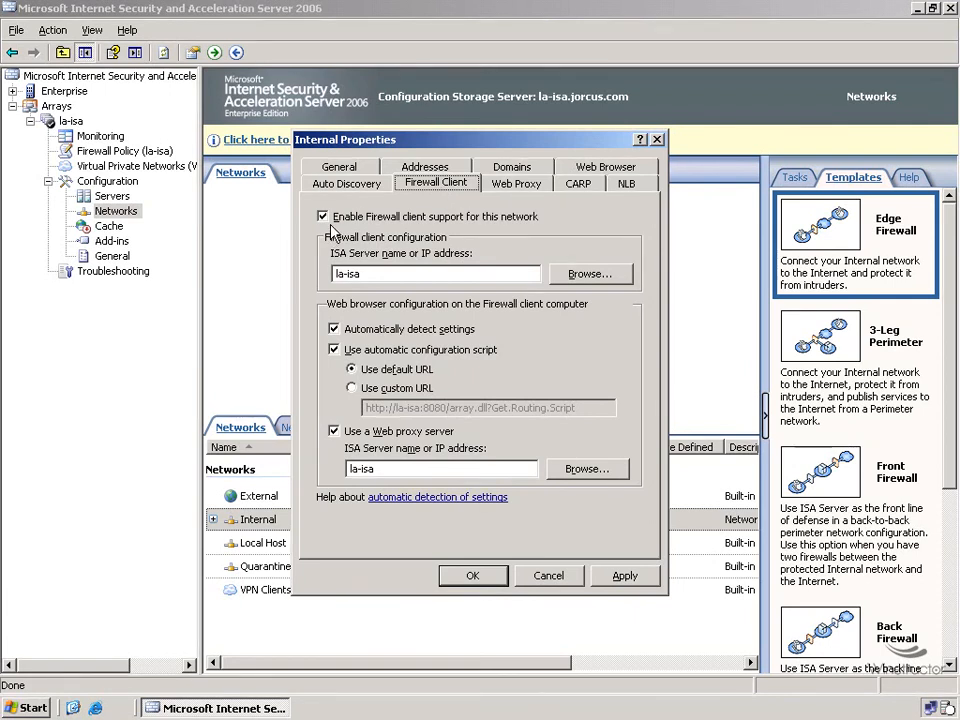
double_click(367, 272)
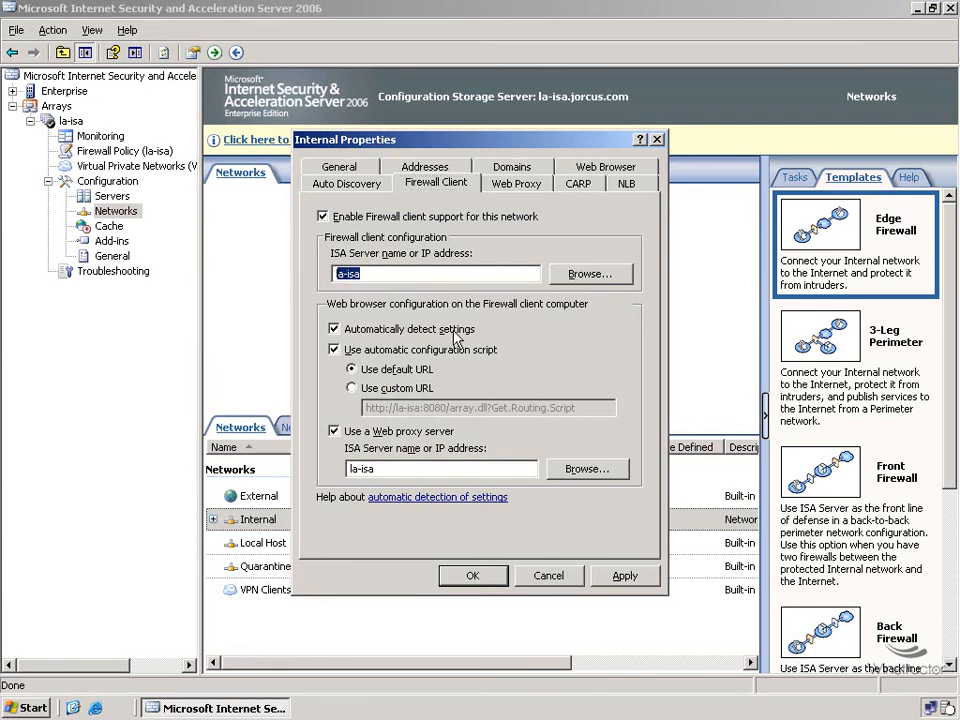
left_click(486, 577)
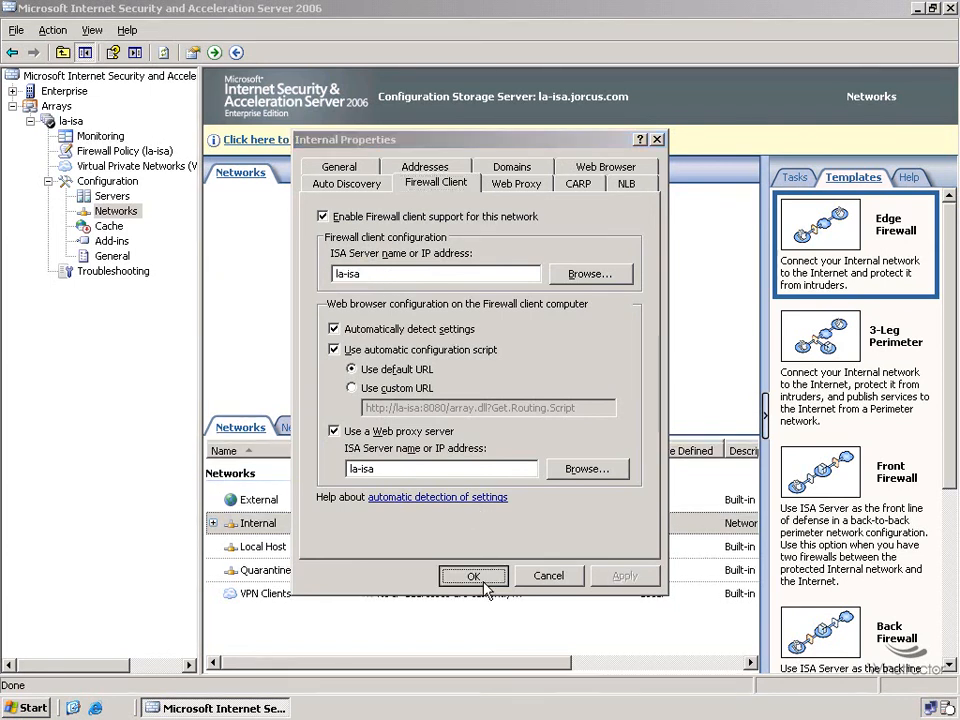
left_click(273, 144)
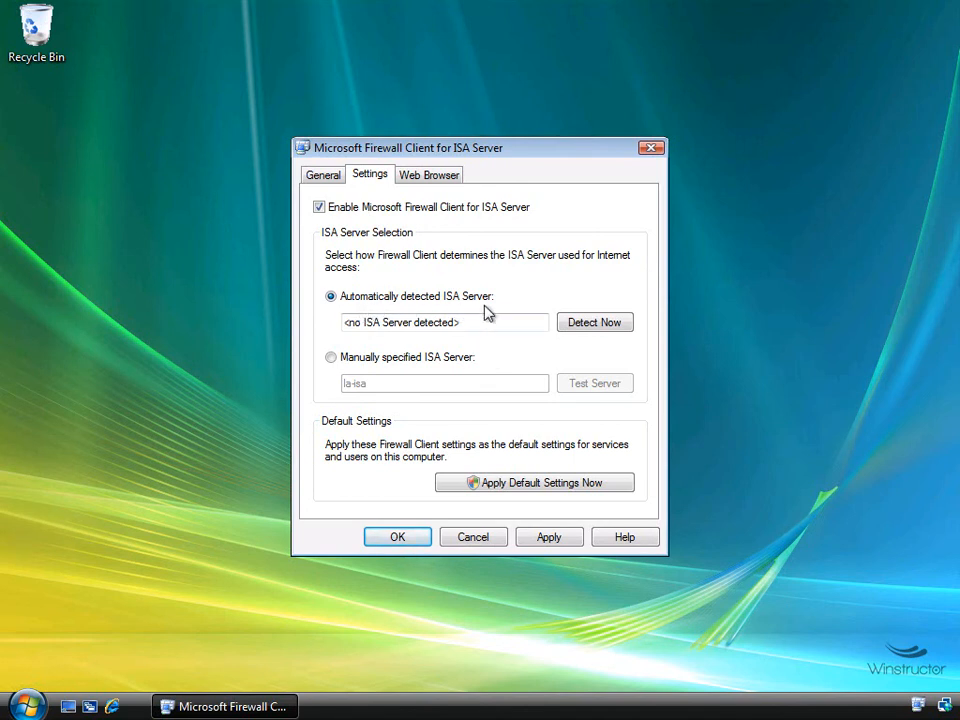
On the client computer, run automatic ISA Server detection in the Firewall Client, and accept its settings after checking the Web browser configuration.
left_click(595, 323)
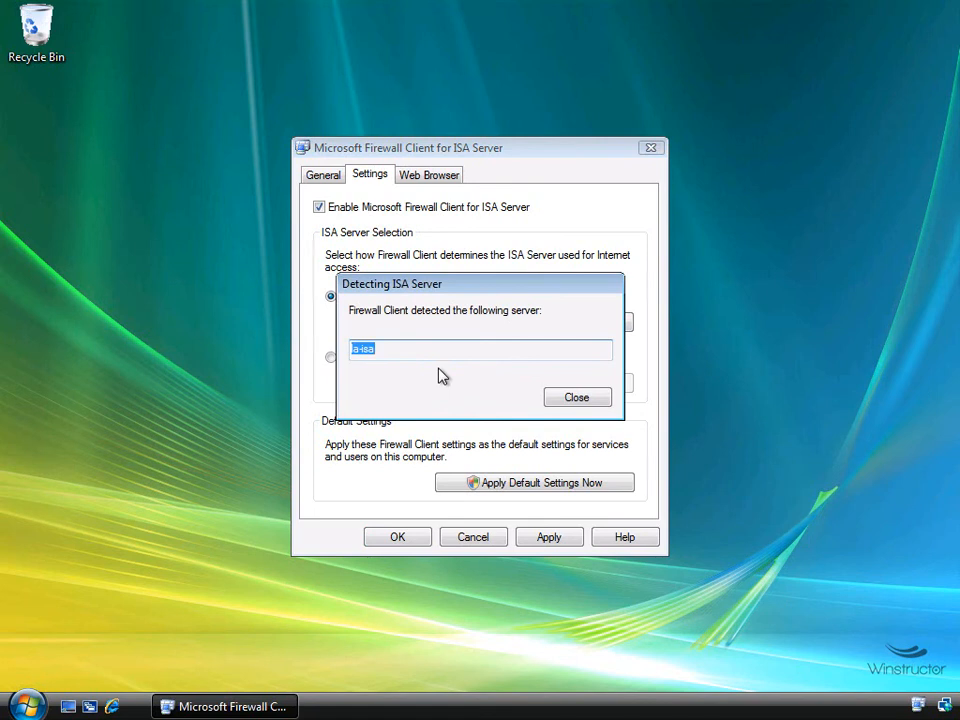
mouse_move(919, 707)
left_click(568, 397)
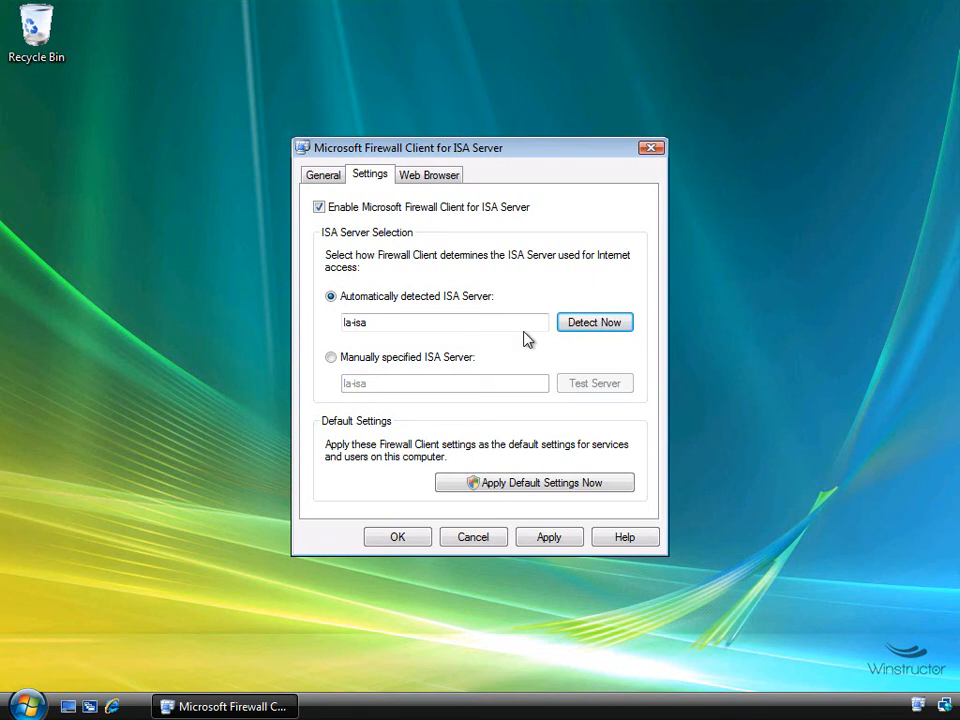
left_click(433, 178)
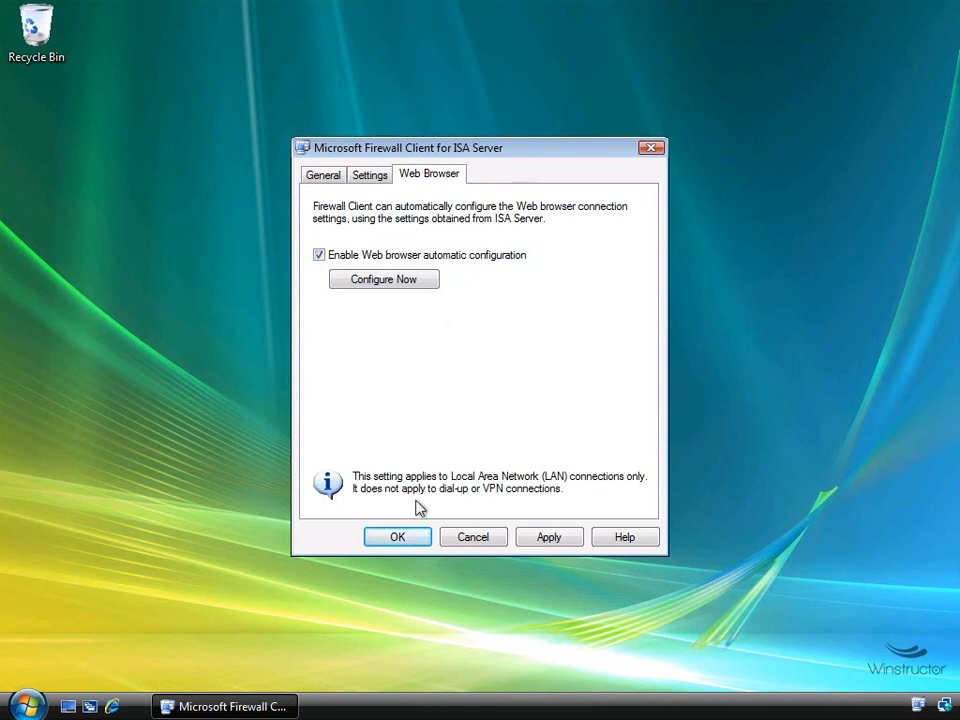
left_click(398, 537)
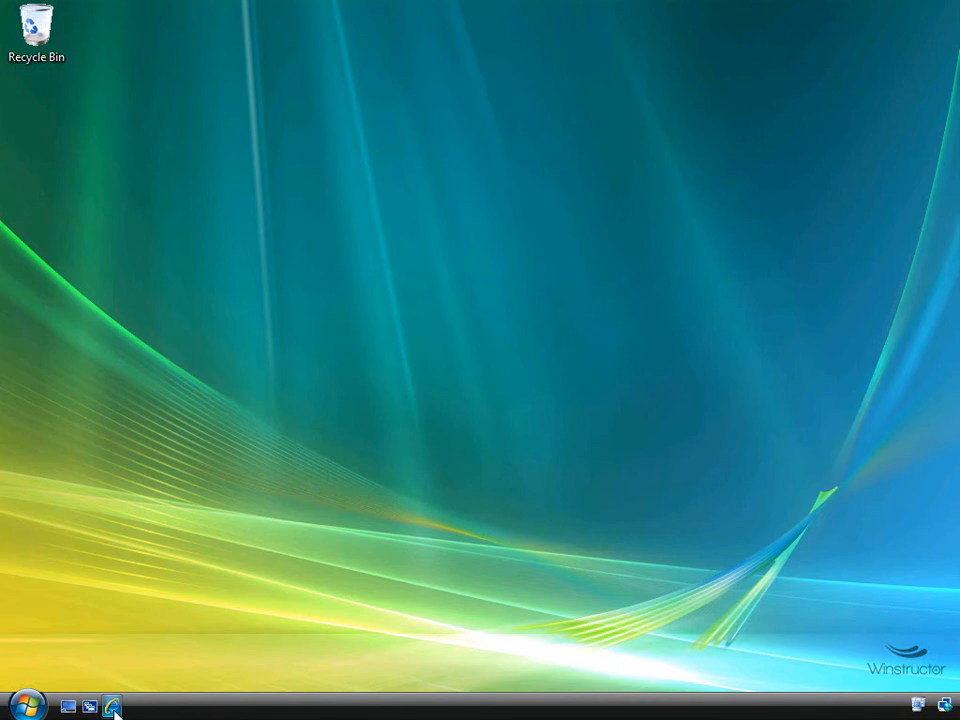
Open Internet Explorer and examine the automatic configuration and proxy server values in its LAN settings.
left_click(112, 707)
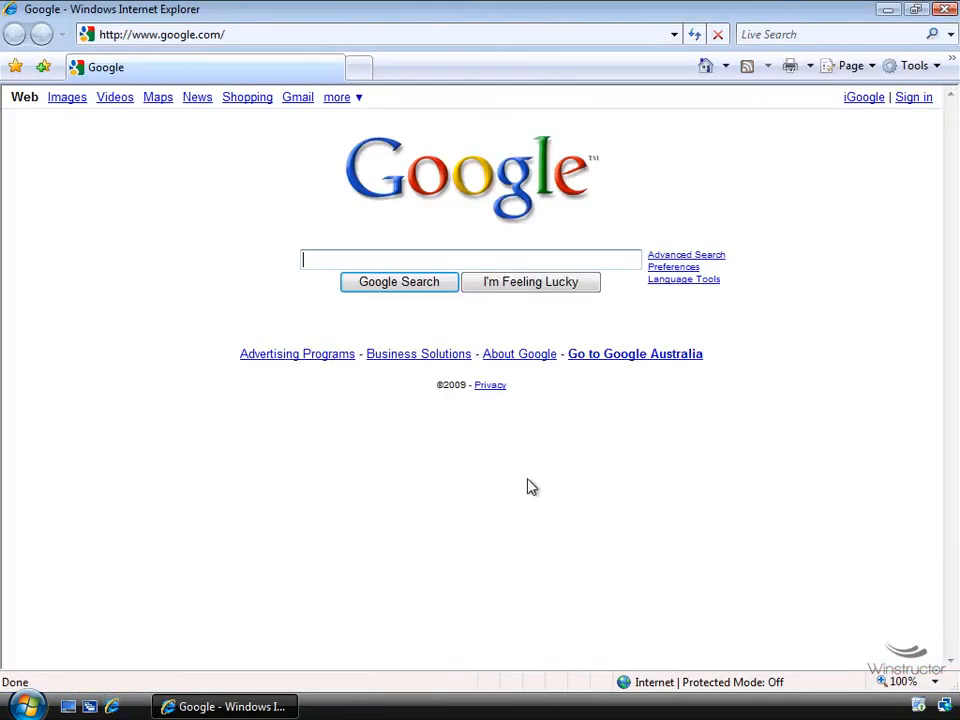
left_click(918, 68)
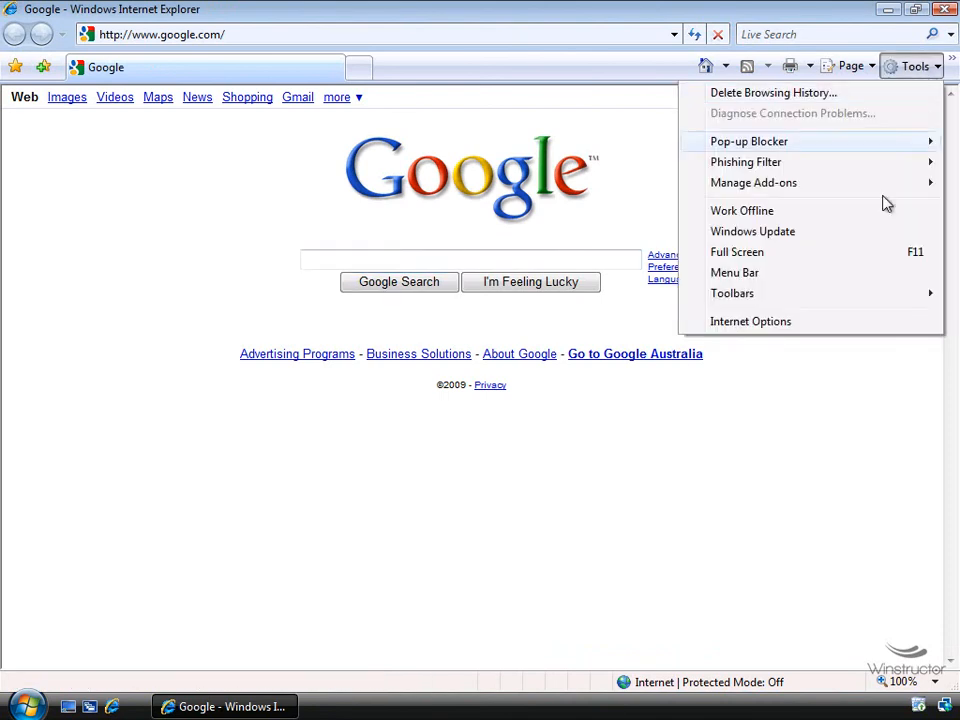
left_click(870, 330)
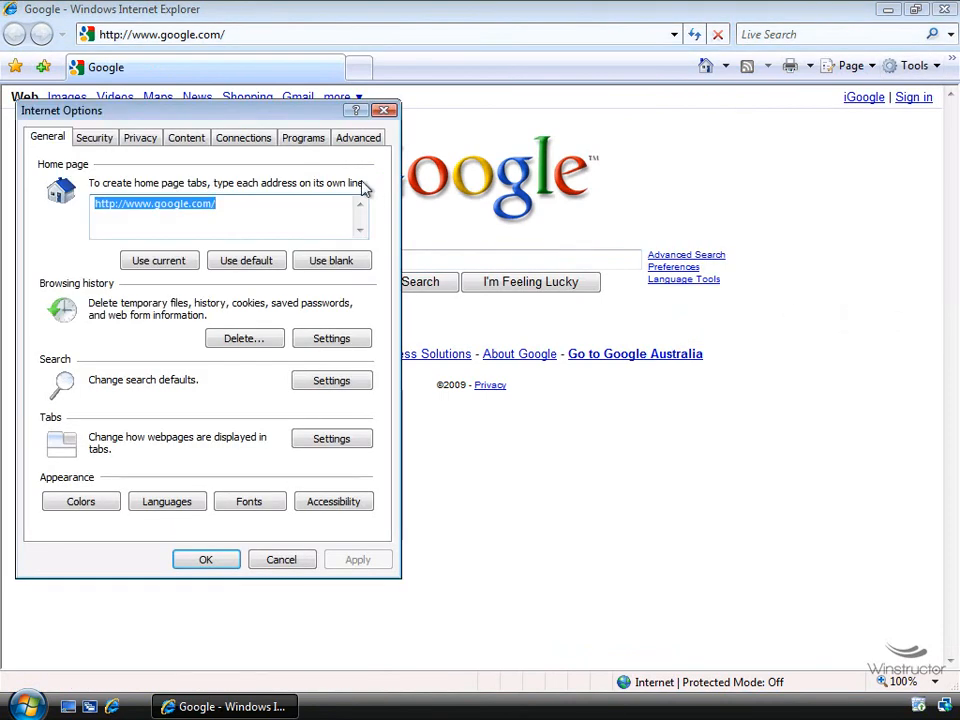
left_click(254, 144)
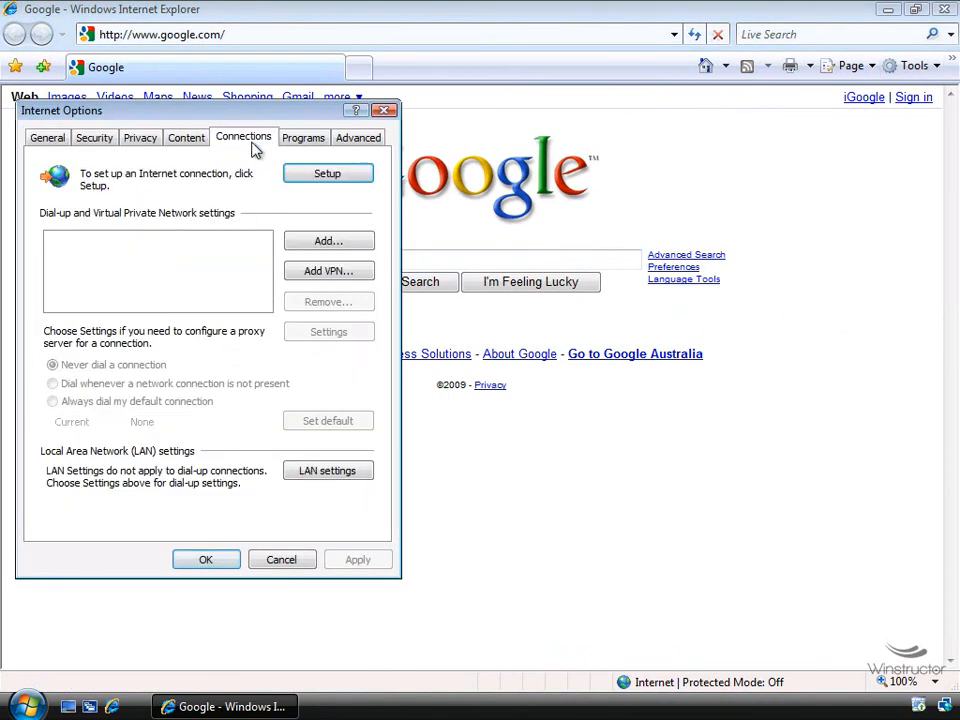
left_click(318, 474)
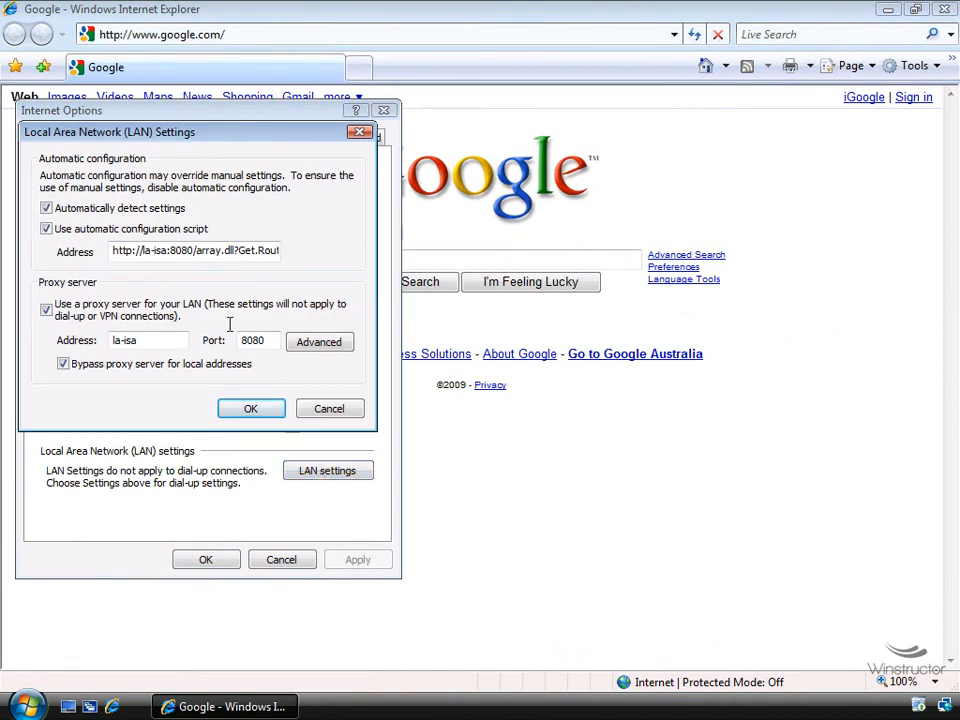